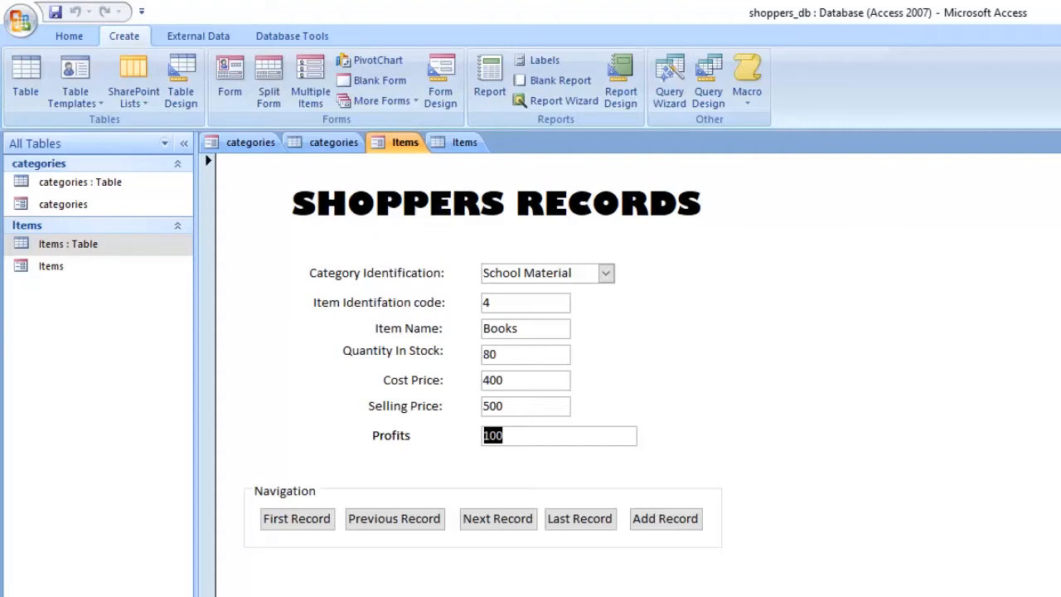
# Step: Look over the categories and Items table records and start a new query in design view
pyautogui.click(334, 142)
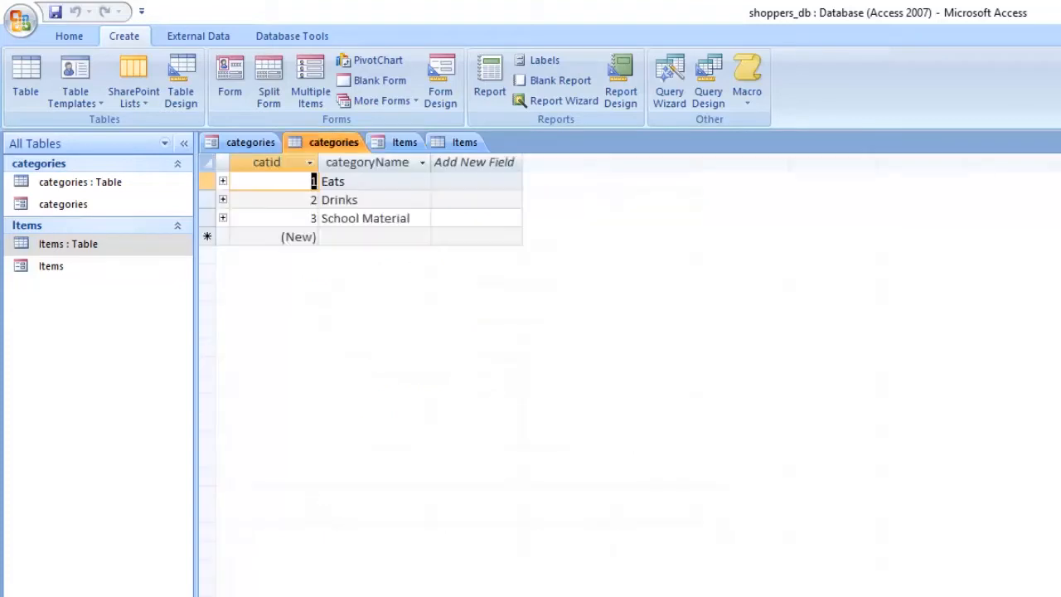
pyautogui.click(462, 143)
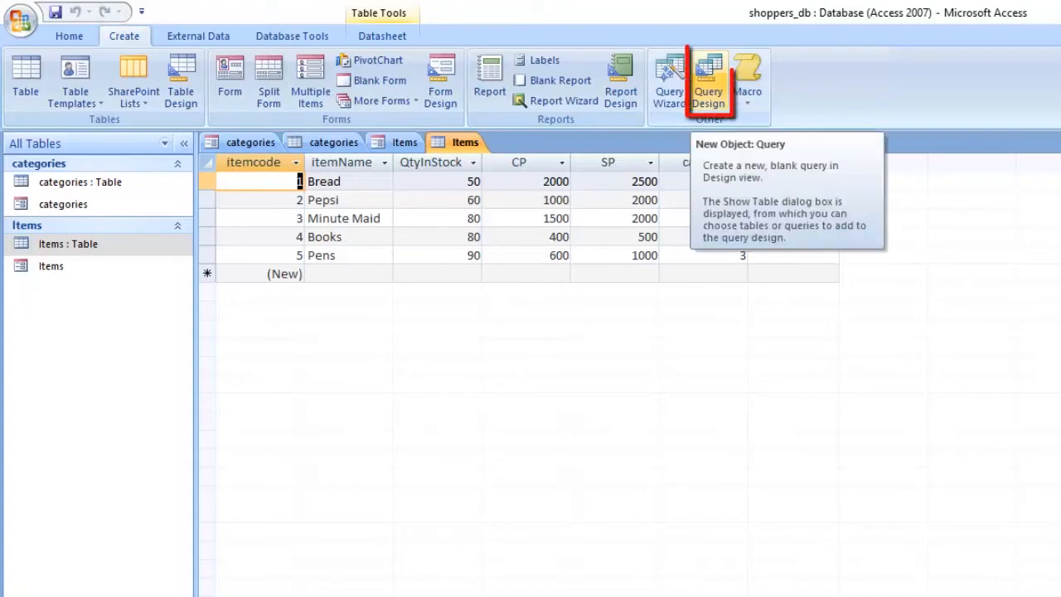
pyautogui.click(709, 83)
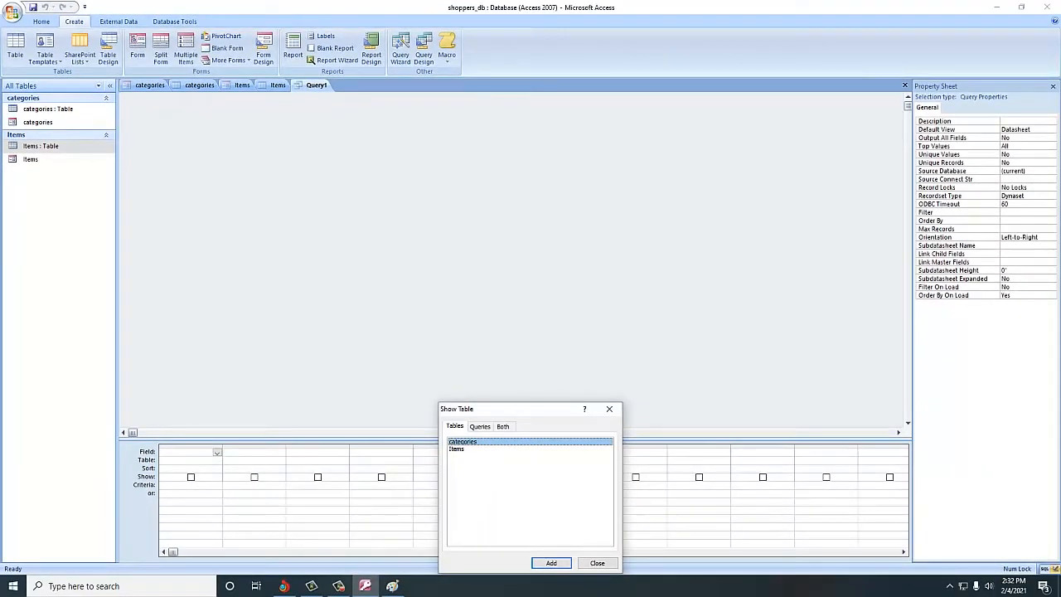
# Step: Add both the categories and Items tables to the query and close the table selection
pyautogui.moveTo(523, 409); pyautogui.dragTo(440, 150)
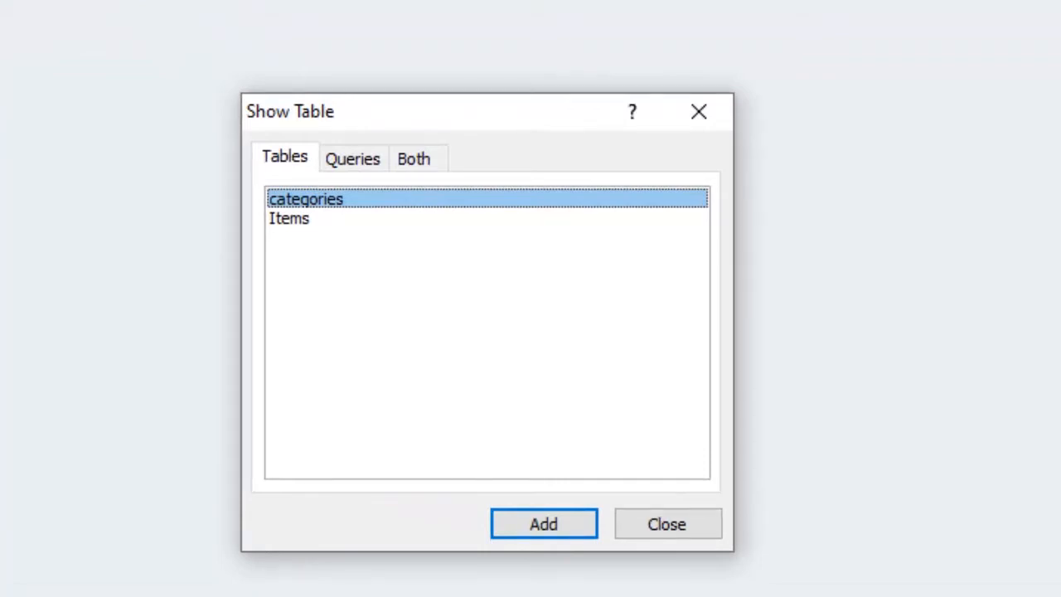
pyautogui.click(290, 218)
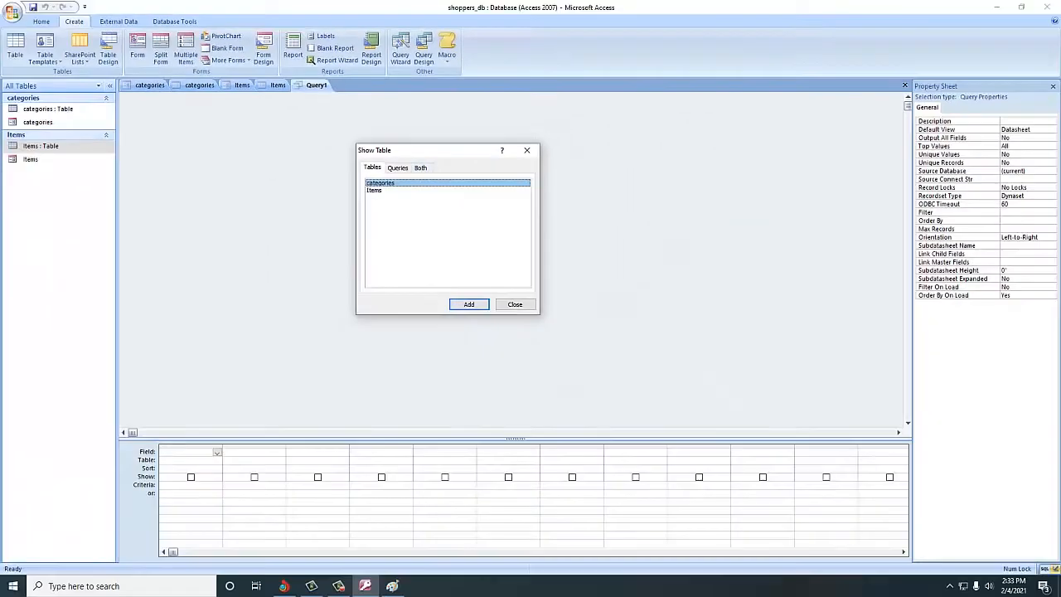
pyautogui.click(421, 168)
pyautogui.keyDown('shift'); pyautogui.click(375, 190); pyautogui.keyUp('shift')
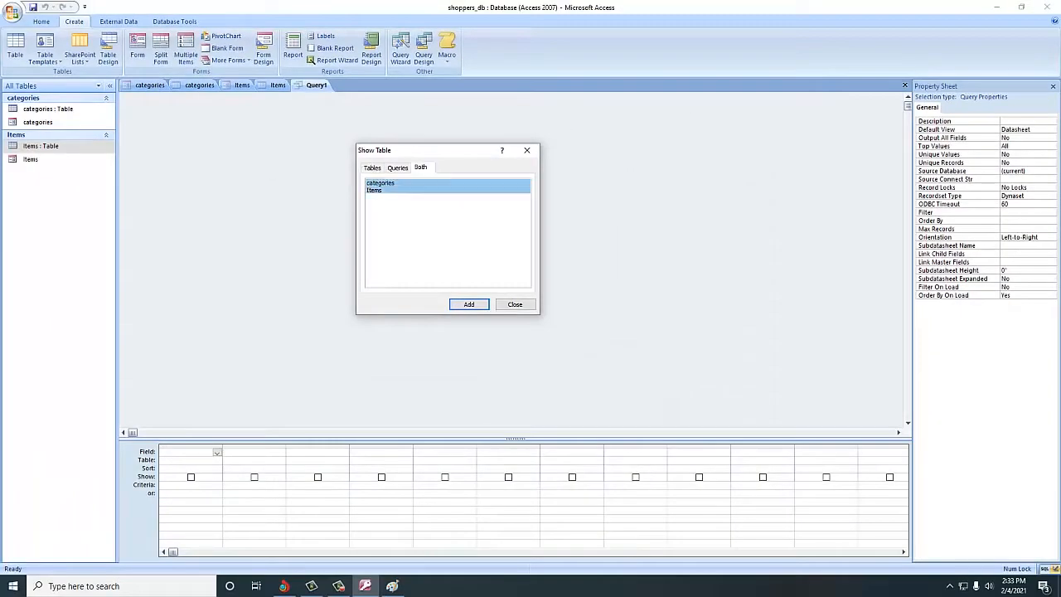
pyautogui.click(469, 304)
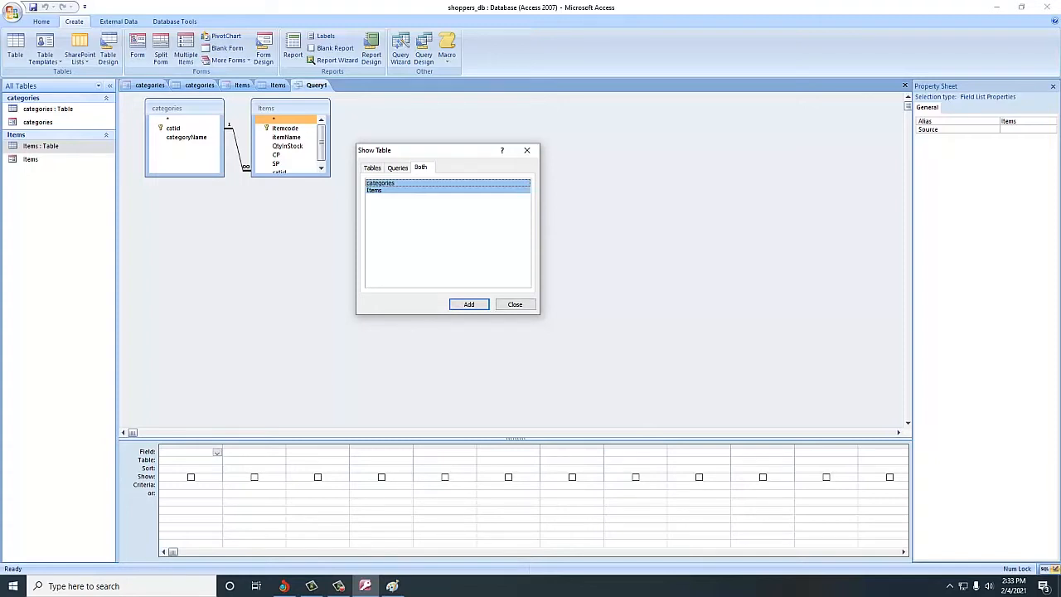
pyautogui.click(514, 304)
# Step: Enlarge the Items field list to show all fields, give the design grid more height, and space the two tables apart
pyautogui.moveTo(290, 176); pyautogui.dragTo(291, 187)
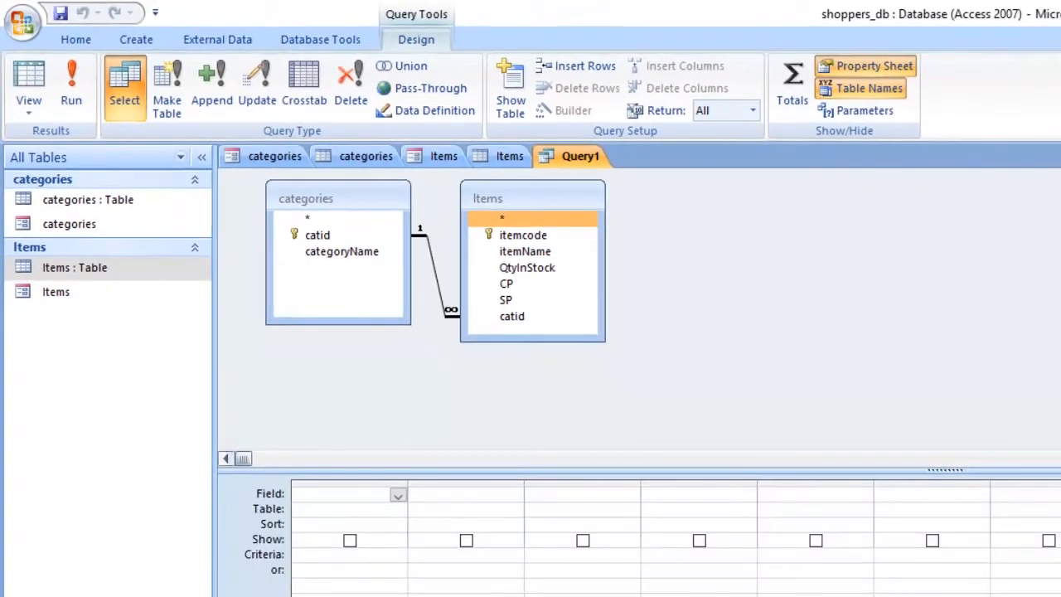
pyautogui.moveTo(945, 470); pyautogui.dragTo(945, 387)
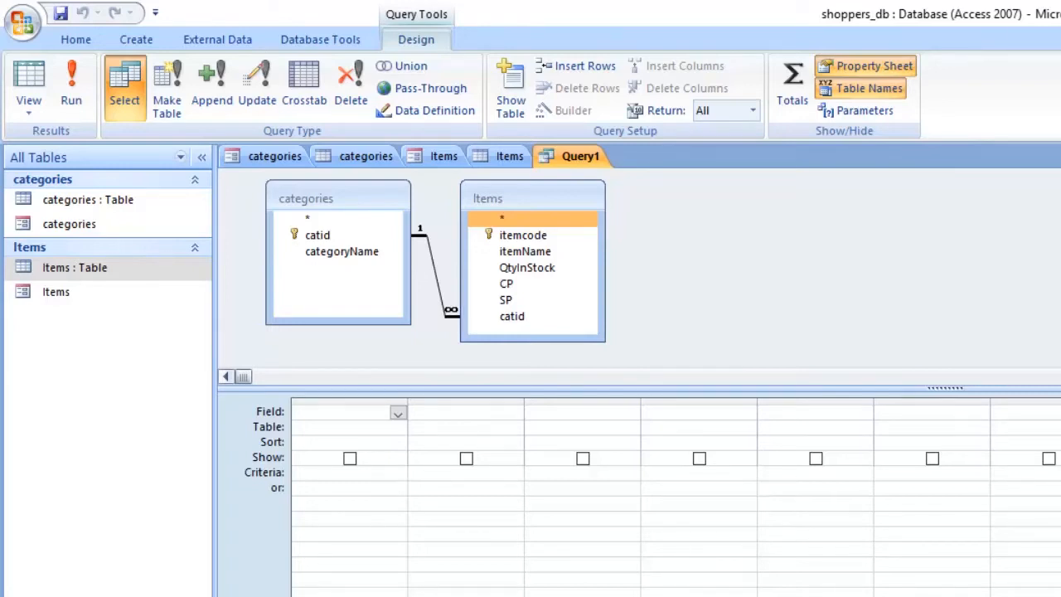
pyautogui.moveTo(497, 198); pyautogui.dragTo(812, 203)
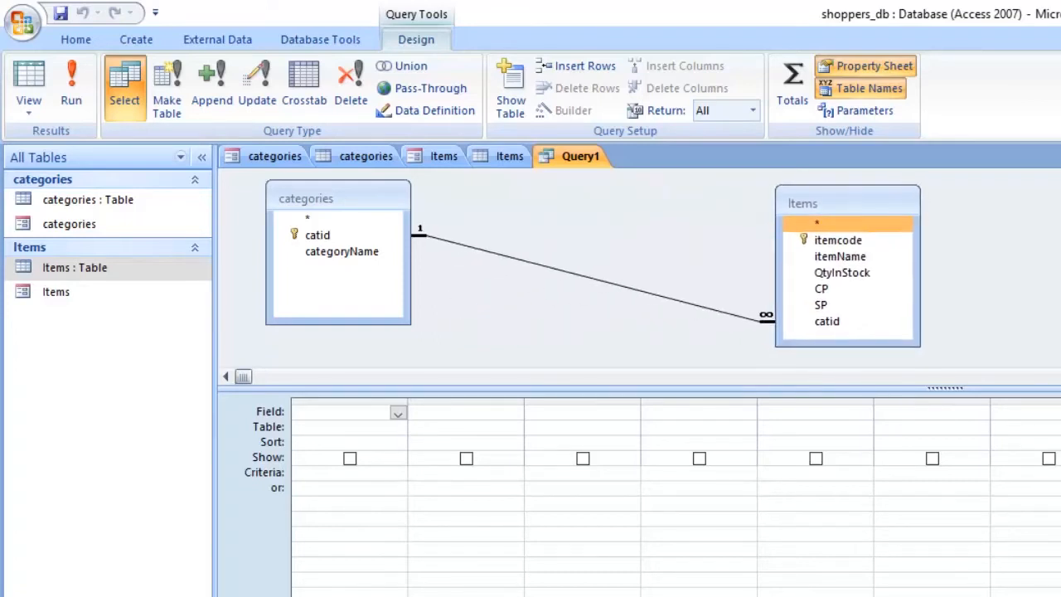
pyautogui.moveTo(332, 198); pyautogui.dragTo(371, 201)
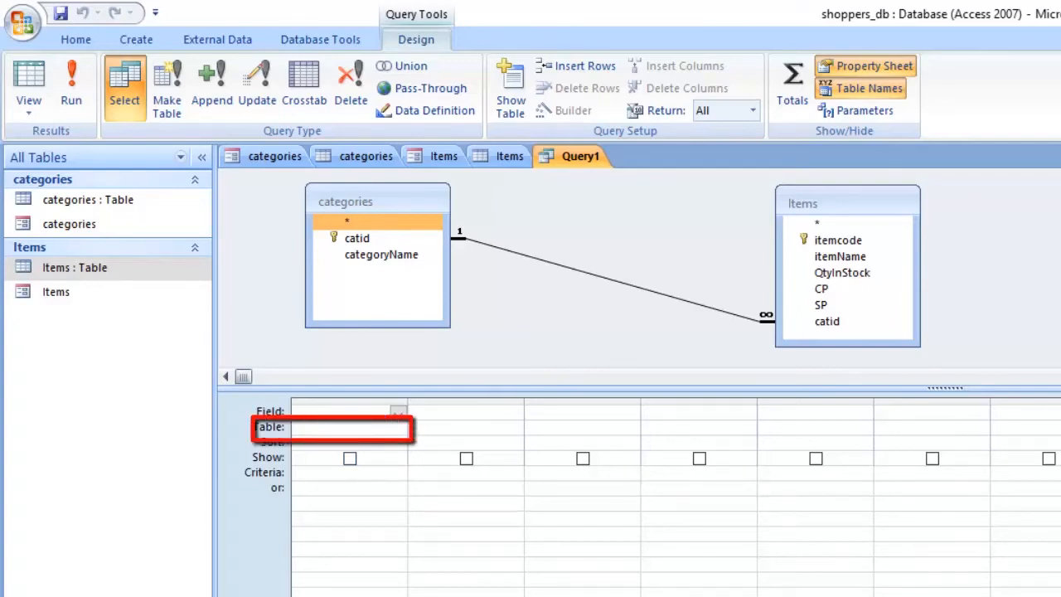
# Step: Set the first query column to the catid field from the categories table
pyautogui.click(348, 428)
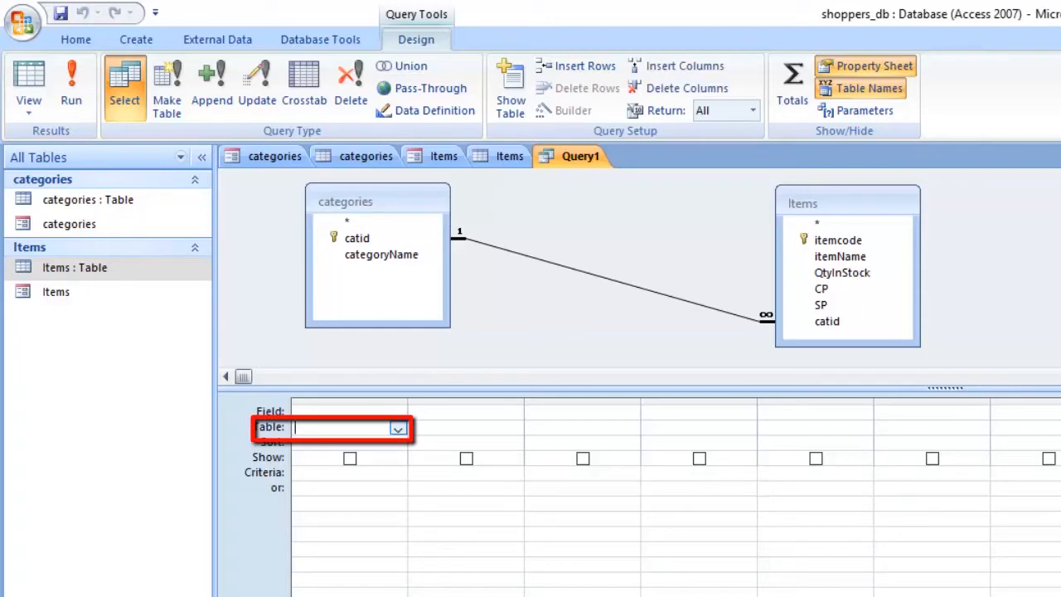
pyautogui.click(398, 429)
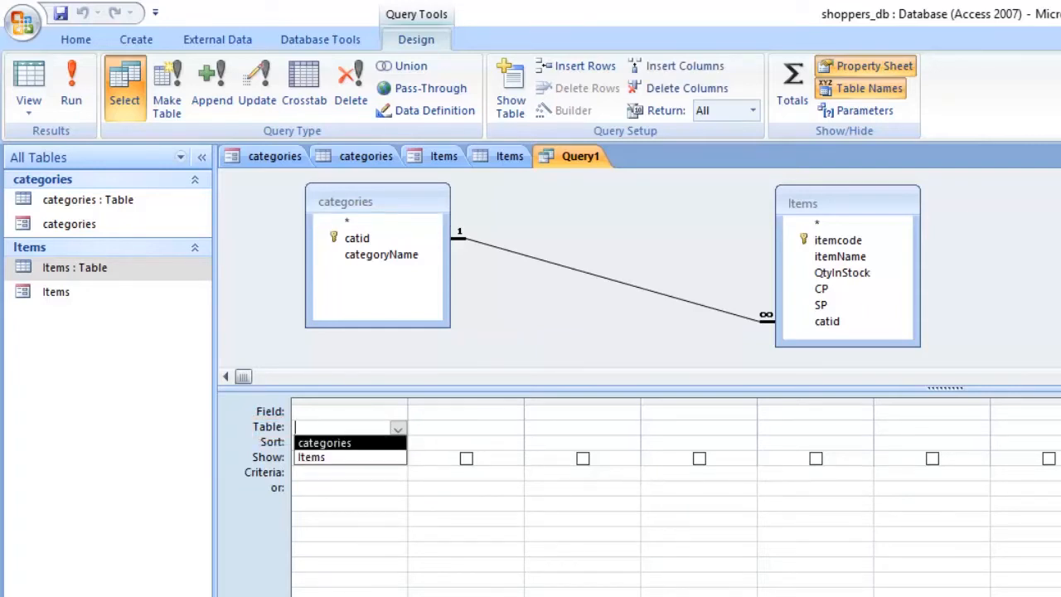
pyautogui.click(348, 443)
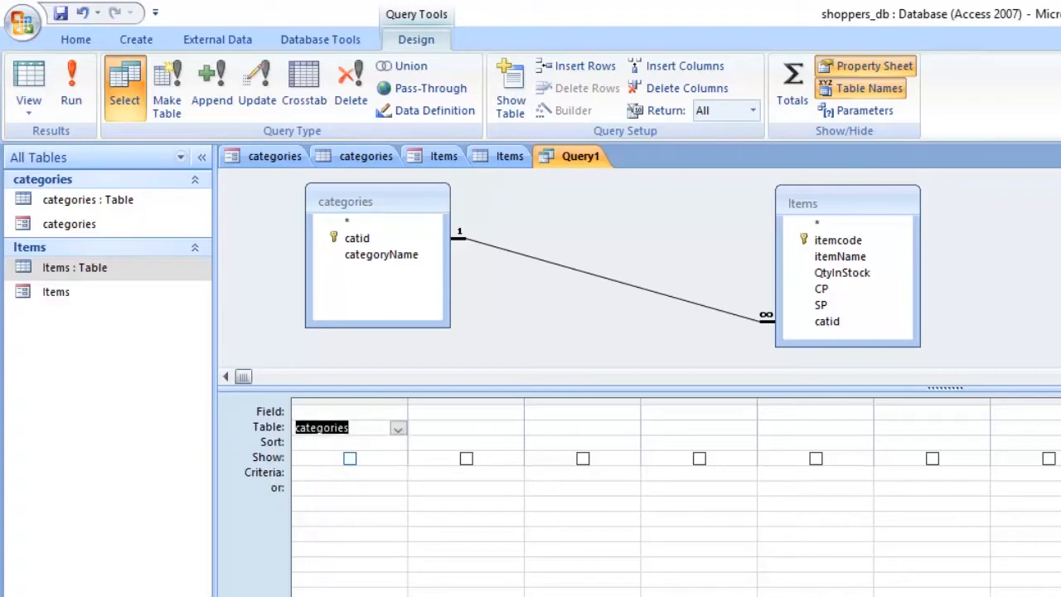
pyautogui.click(396, 413)
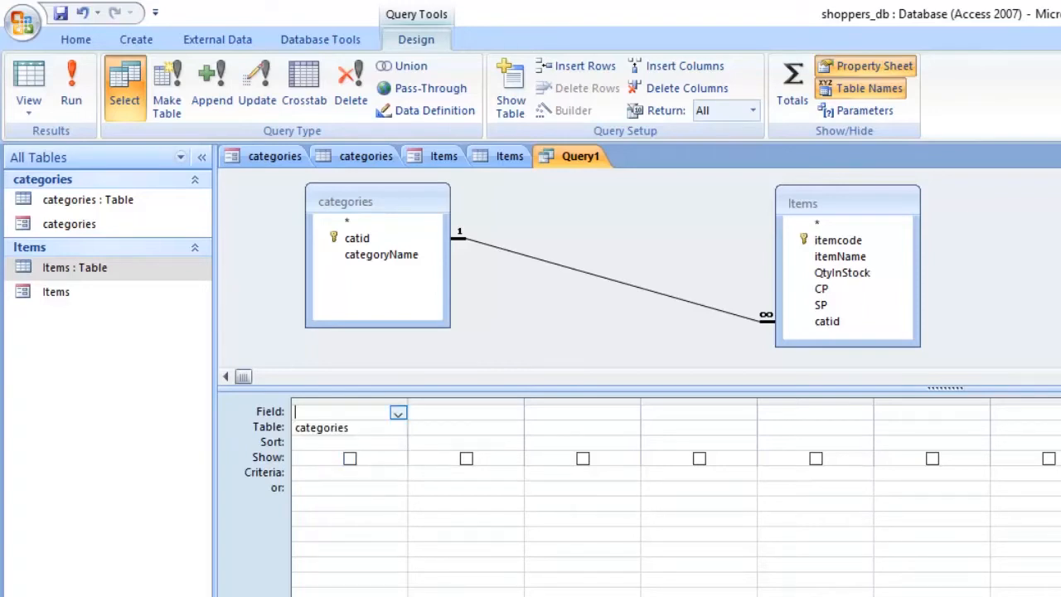
pyautogui.click(398, 412)
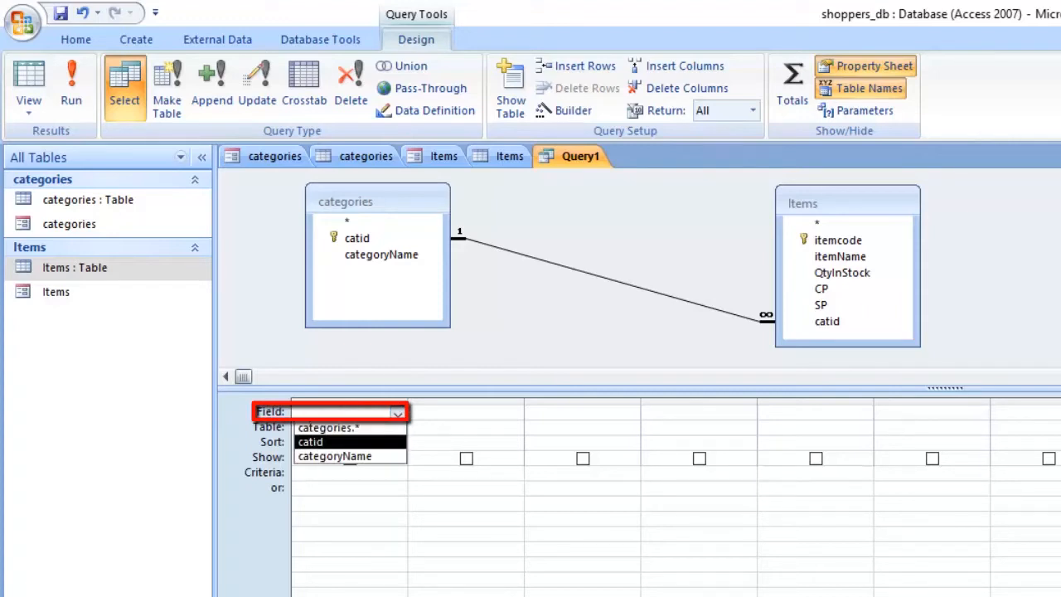
pyautogui.click(310, 441)
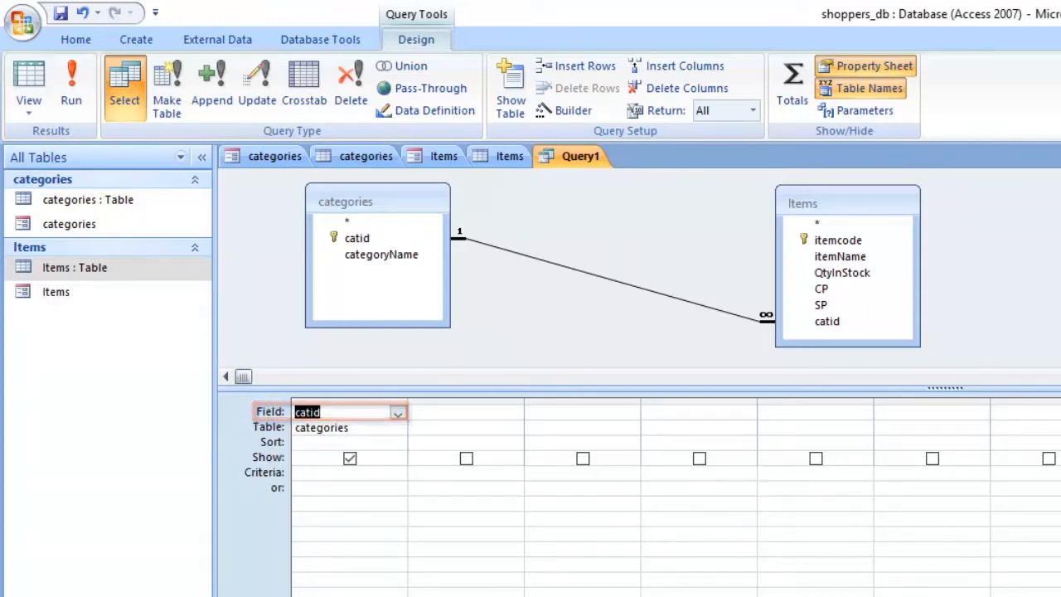
# Step: Set the second query column to the categoryName field from the categories table
pyautogui.click(397, 429)
pyautogui.click(514, 429)
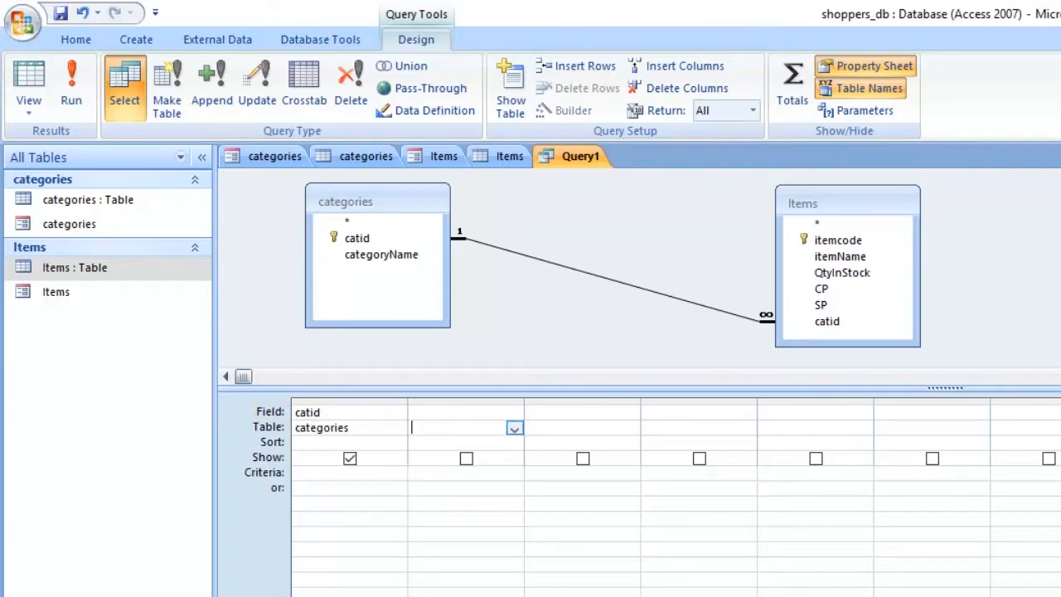
pyautogui.click(514, 428)
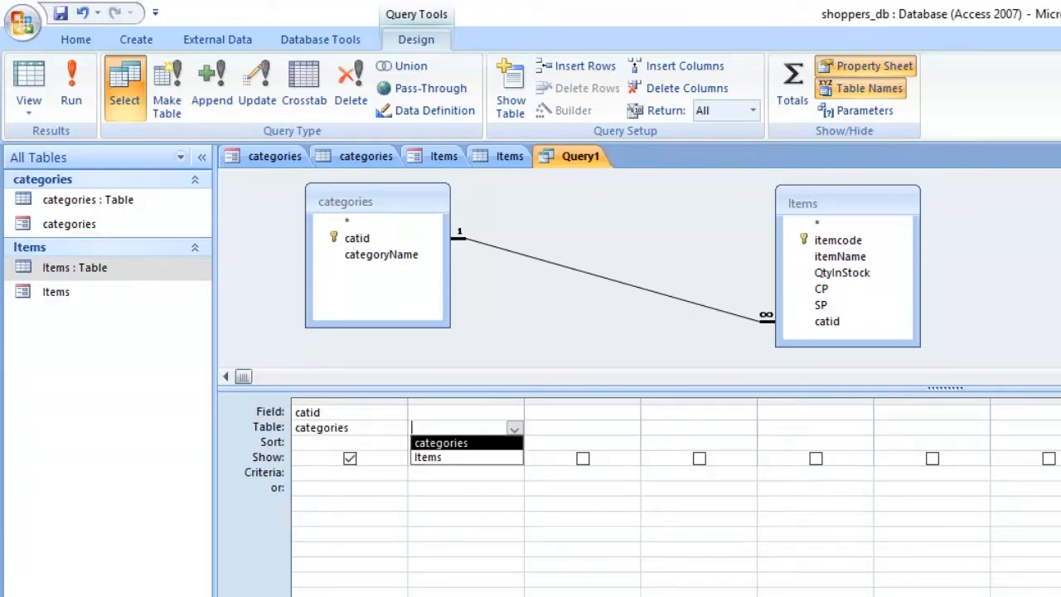
pyautogui.click(480, 442)
pyautogui.click(512, 413)
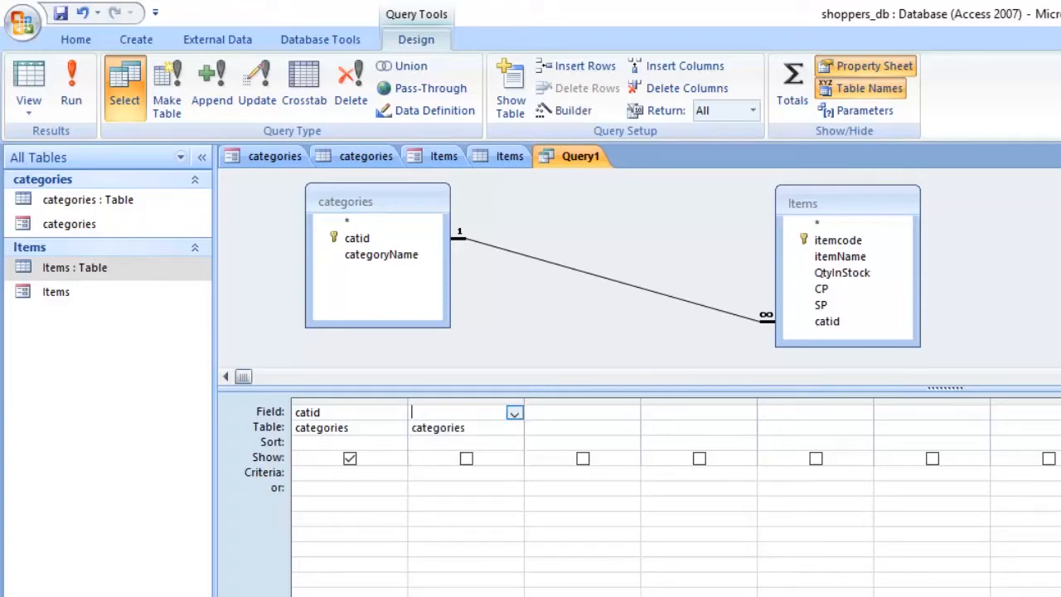
pyautogui.click(514, 412)
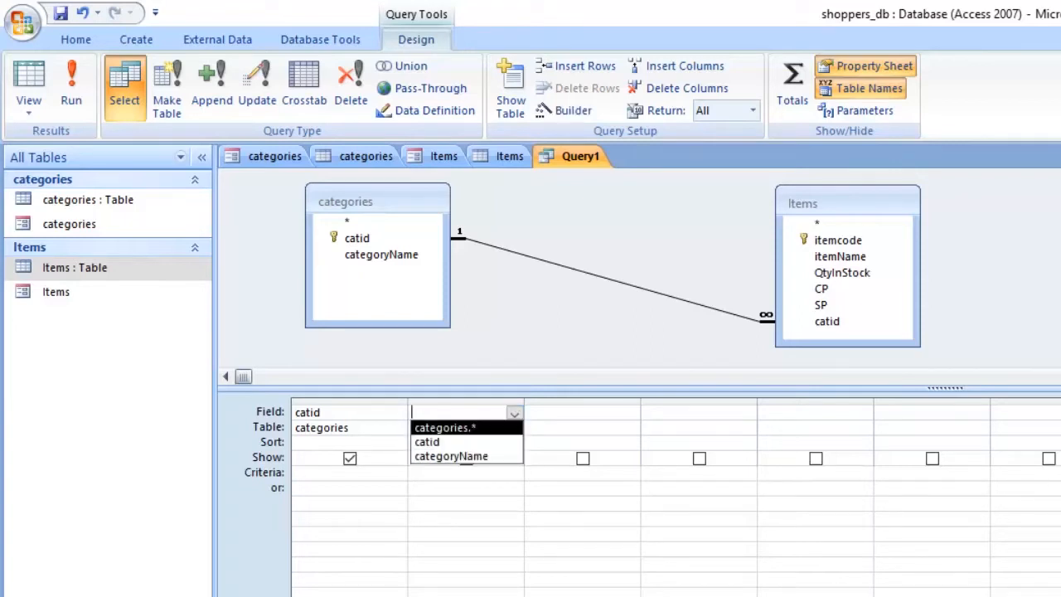
pyautogui.press('Return')
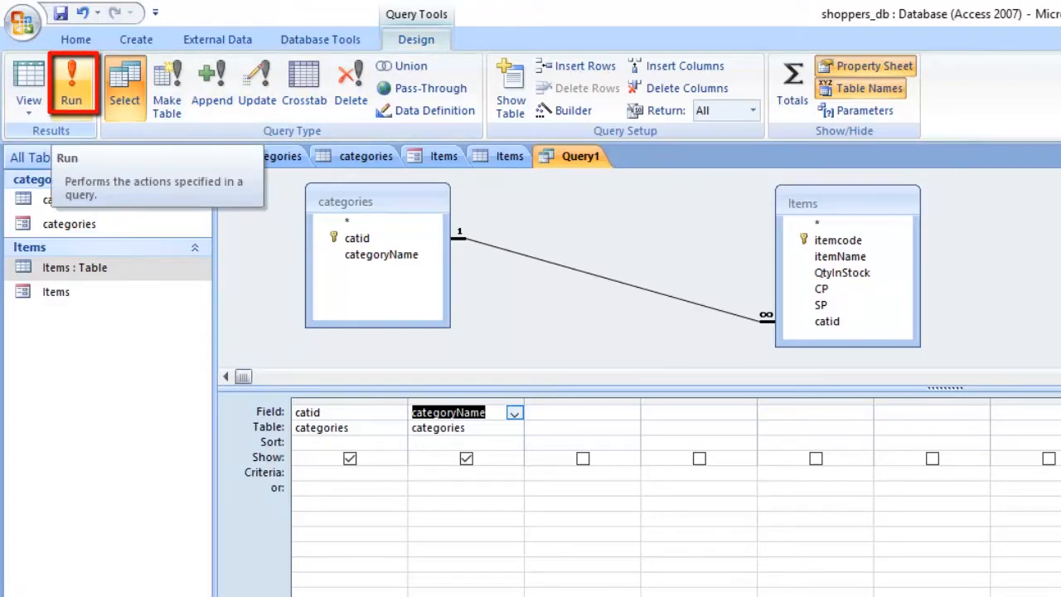
# Step: Run the query to view its records, and return to design view
pyautogui.click(71, 83)
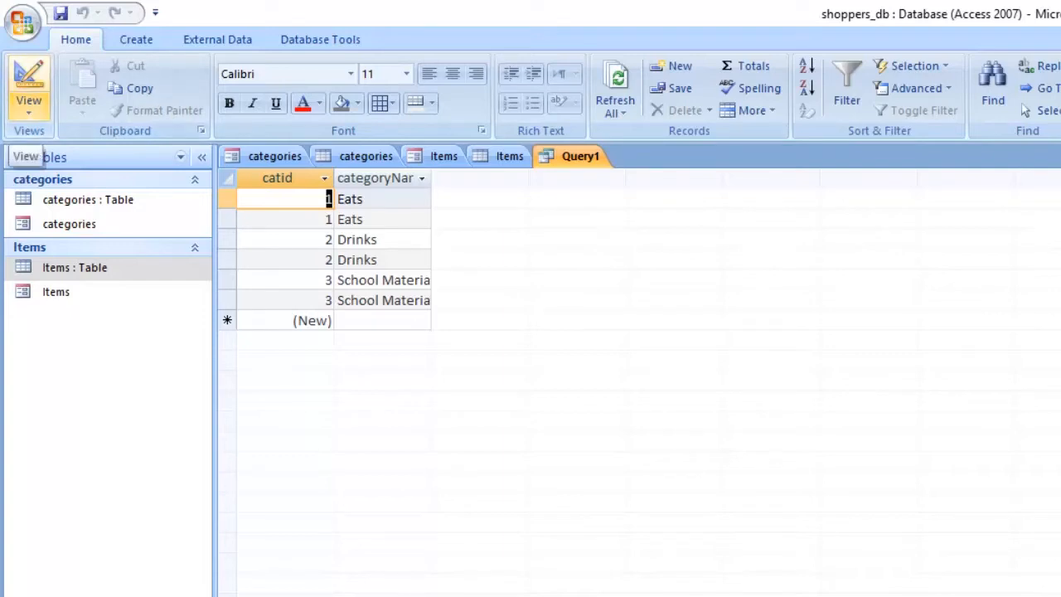
pyautogui.click(29, 103)
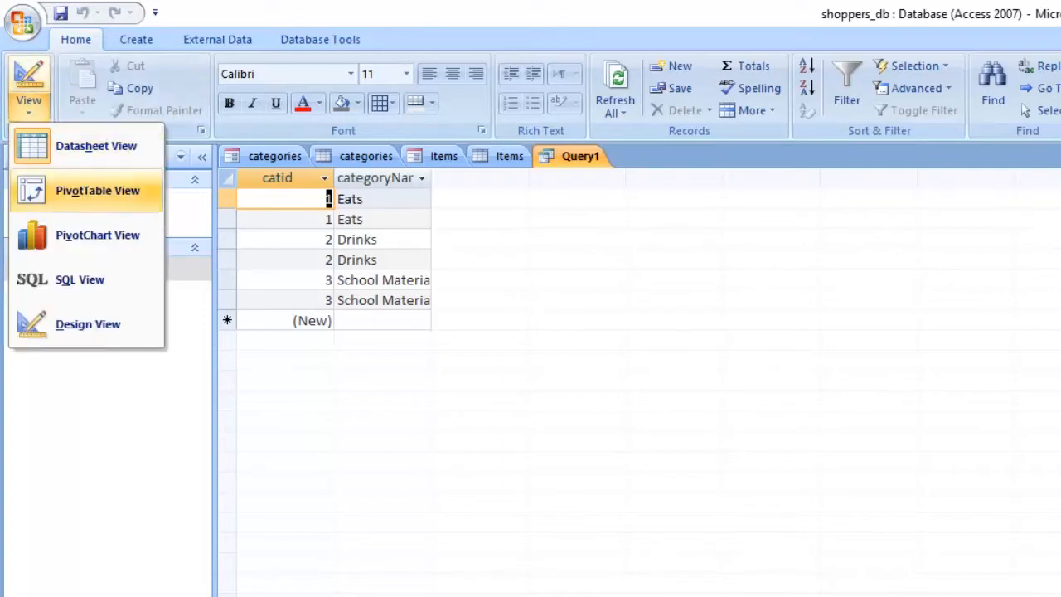
pyautogui.click(88, 324)
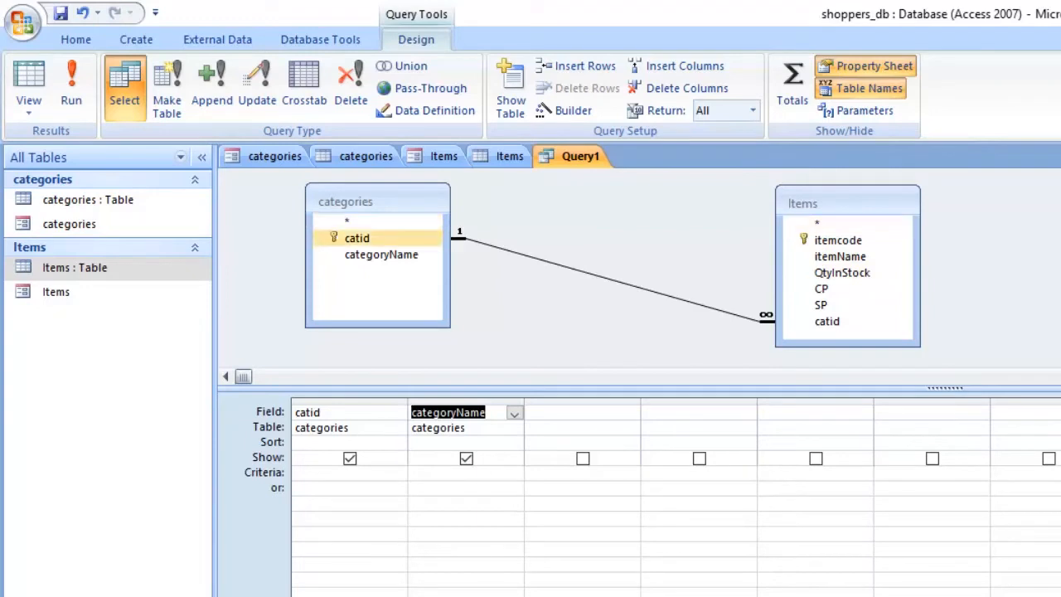
# Step: Change the first query column to the itemcode field from the Items table
pyautogui.click(331, 428)
pyautogui.click(398, 428)
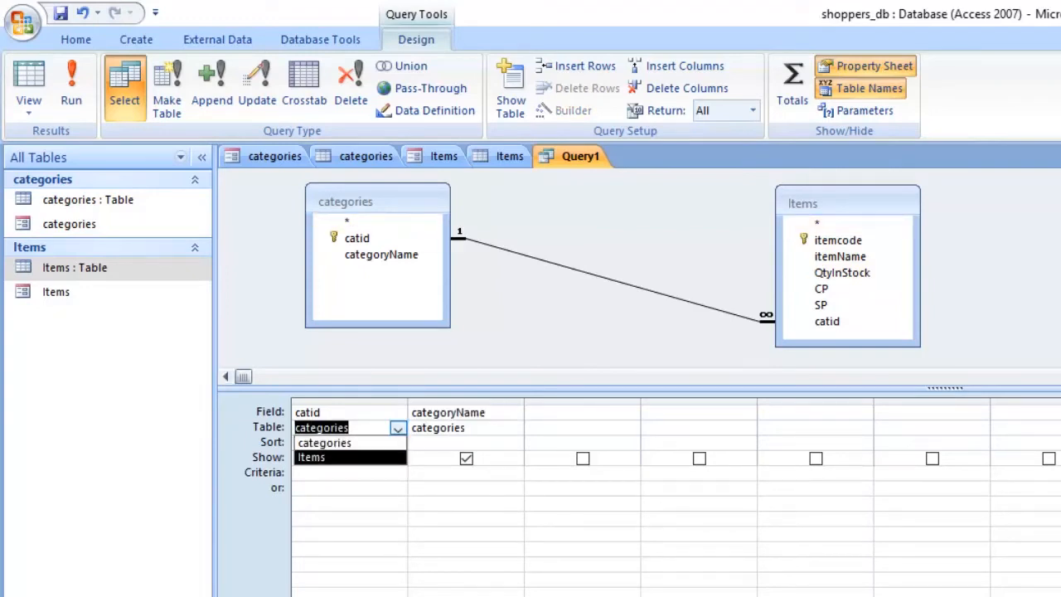
pyautogui.click(350, 458)
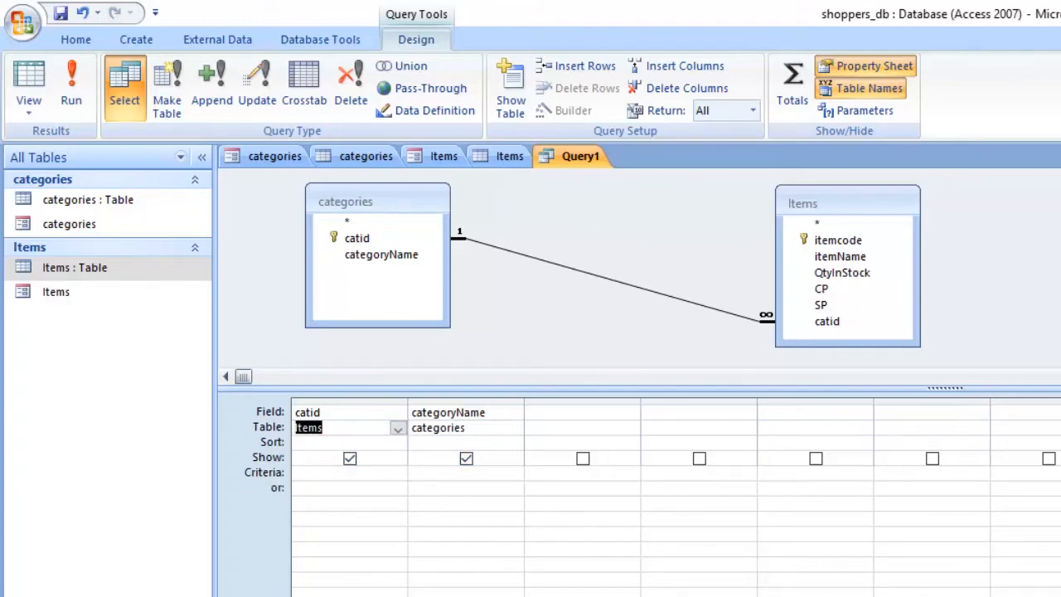
pyautogui.click(398, 413)
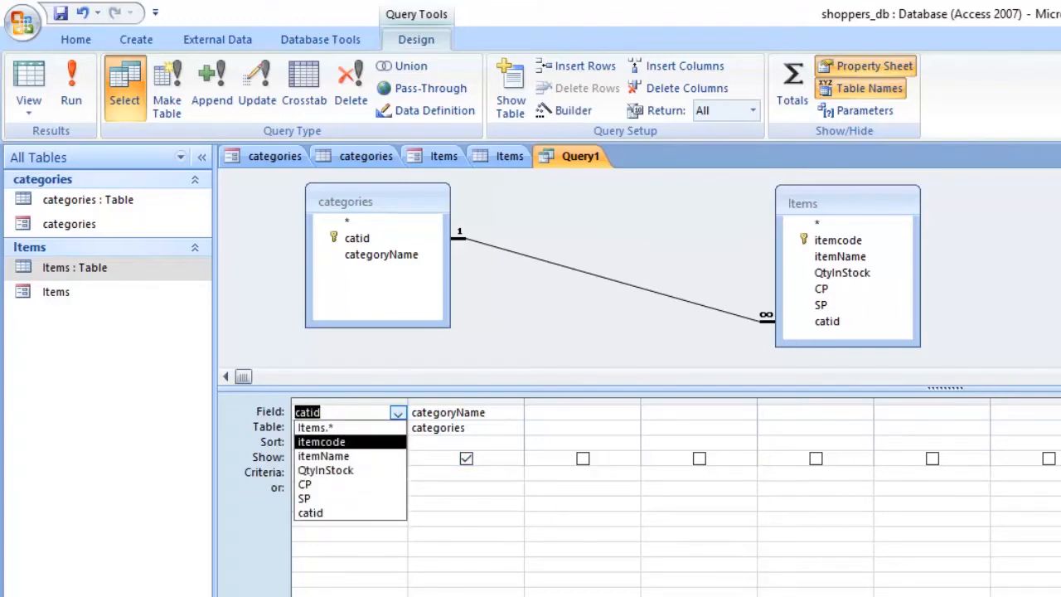
pyautogui.click(323, 442)
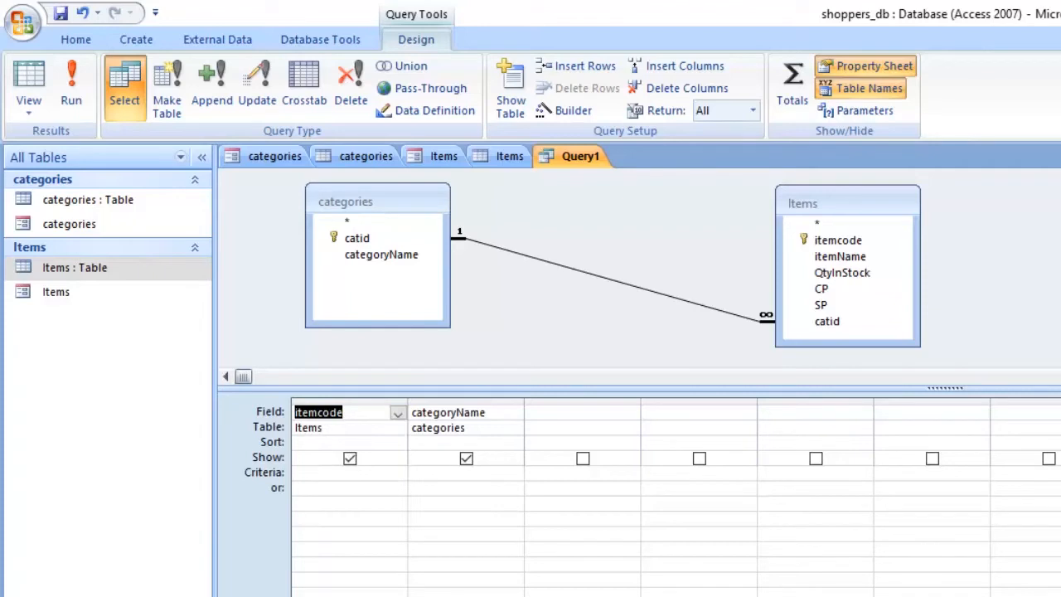
# Step: Change the second query column to the itemName field from the Items table
pyautogui.click(489, 428)
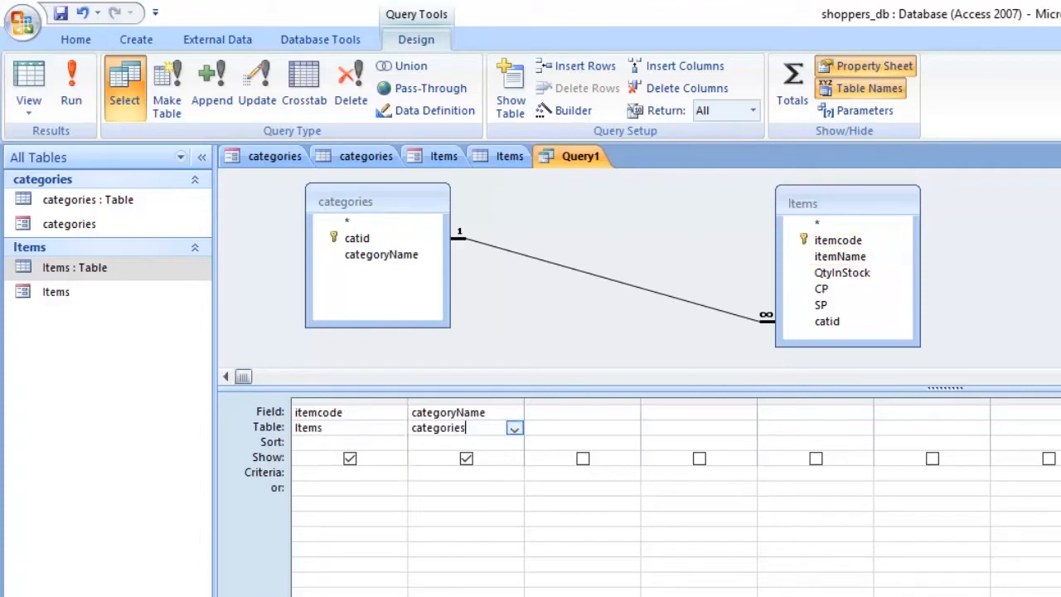
pyautogui.click(515, 428)
pyautogui.click(447, 457)
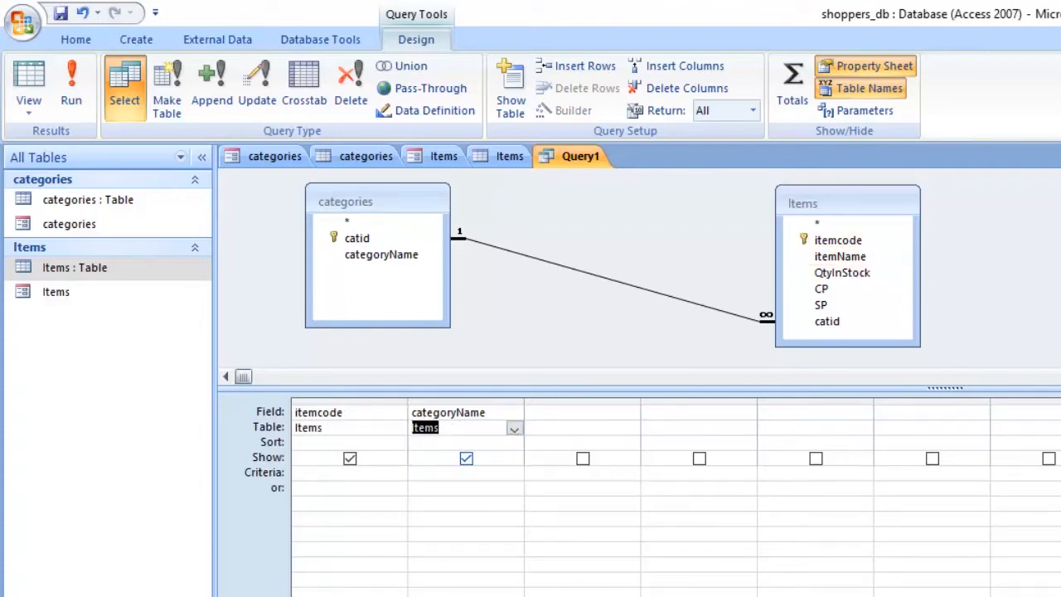
pyautogui.click(514, 412)
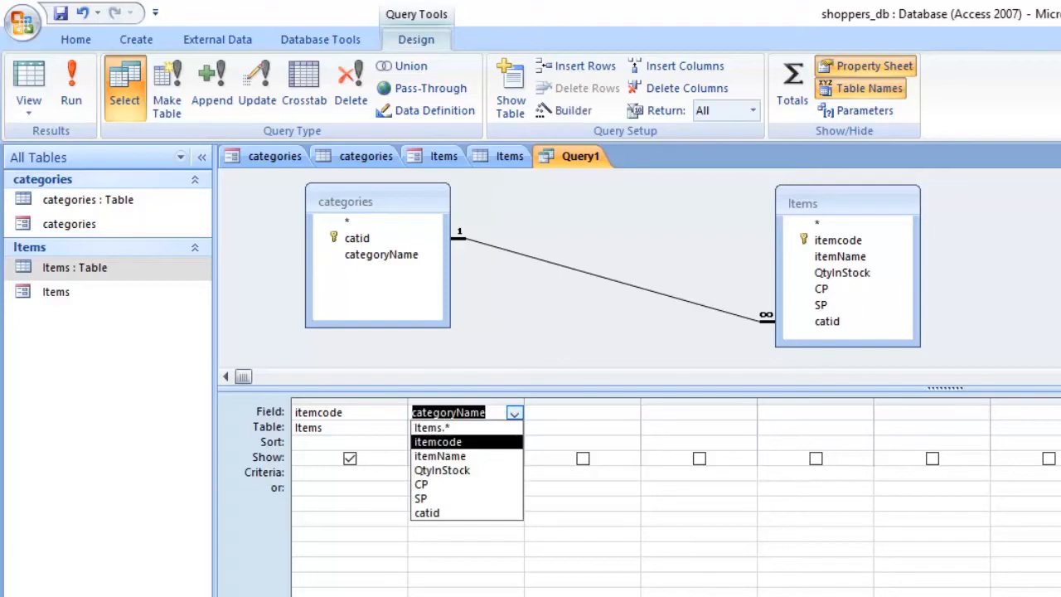
pyautogui.click(447, 456)
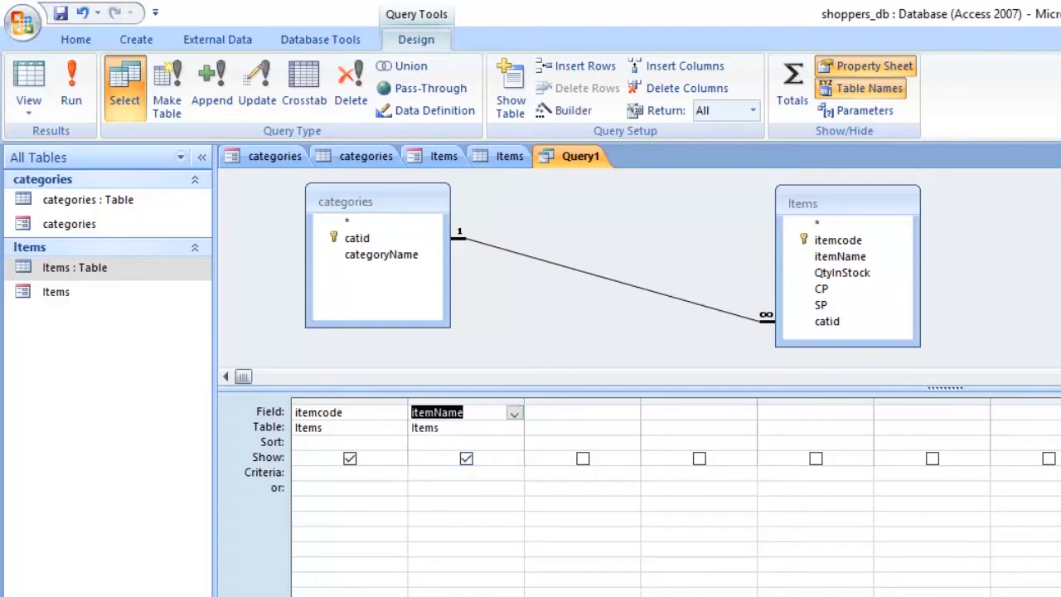
# Step: Set the third query column to the QtyInStock field from the Items table
pyautogui.click(609, 427)
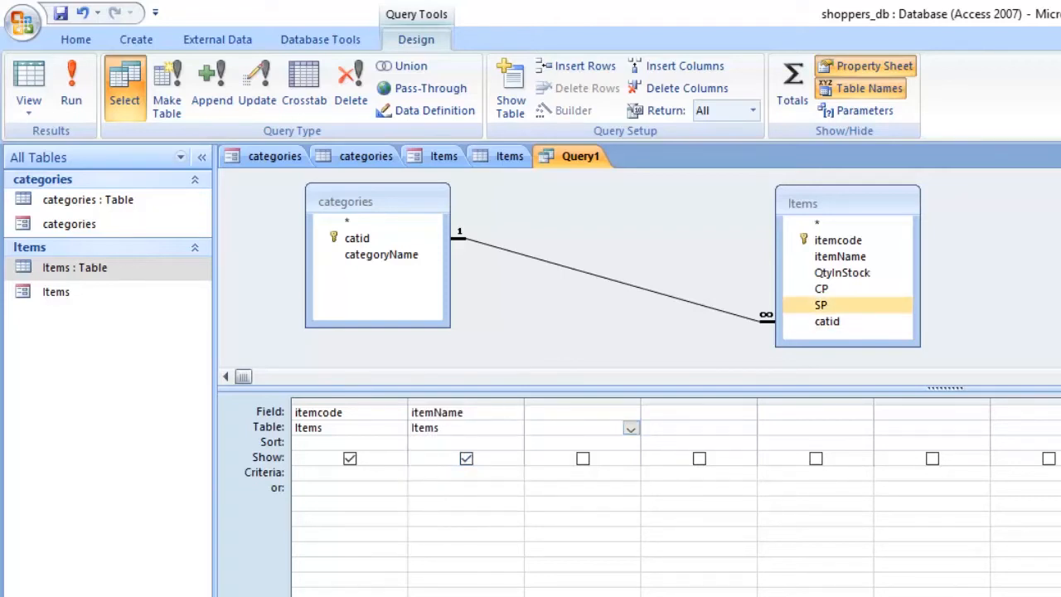
pyautogui.click(631, 427)
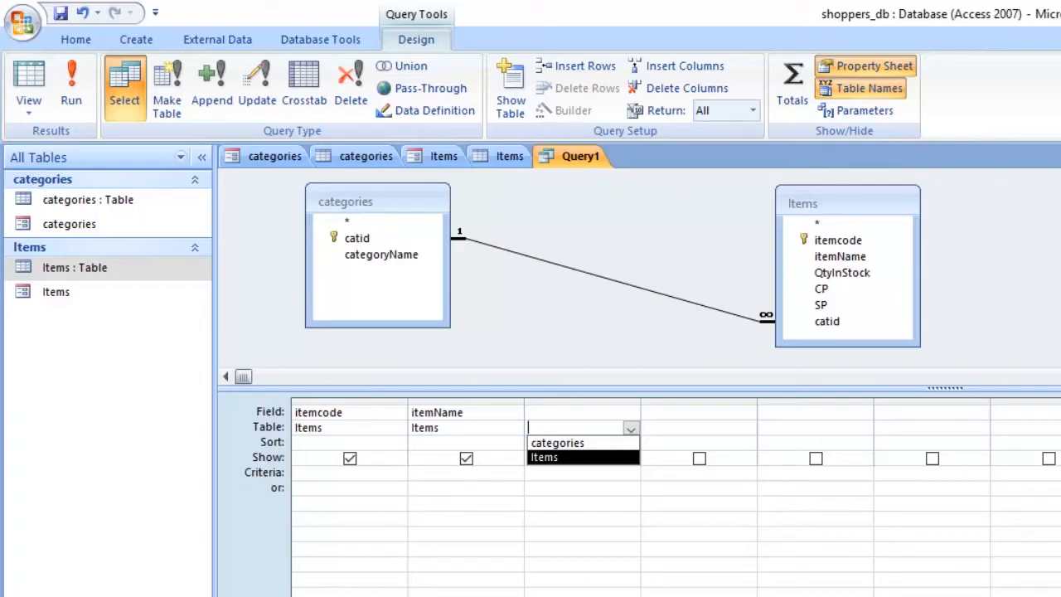
pyautogui.click(572, 458)
pyautogui.click(631, 412)
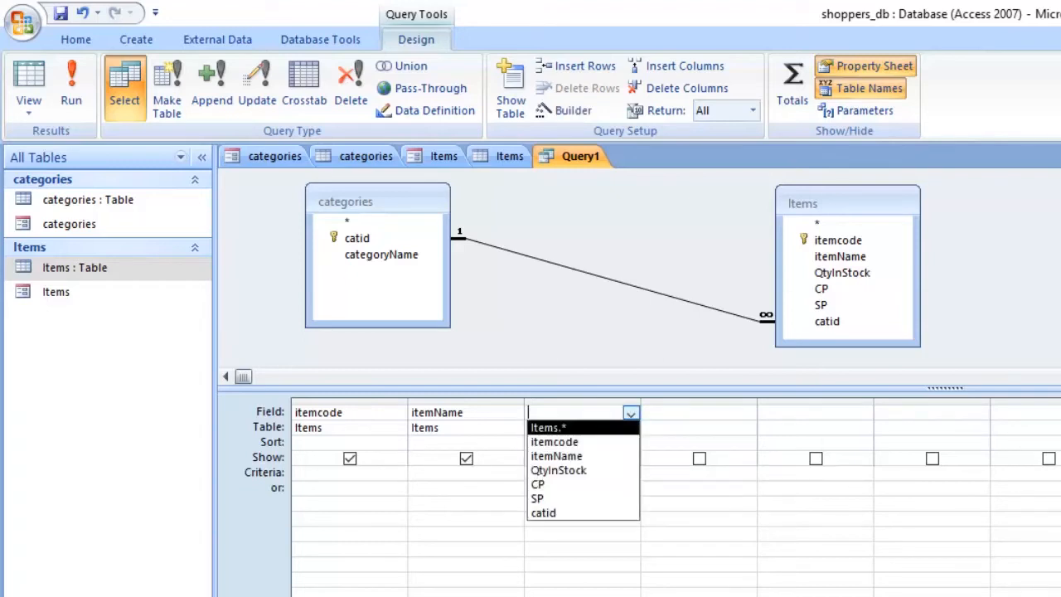
pyautogui.press('Up')
pyautogui.press('Up')
pyautogui.press('Down')
pyautogui.press('Up')
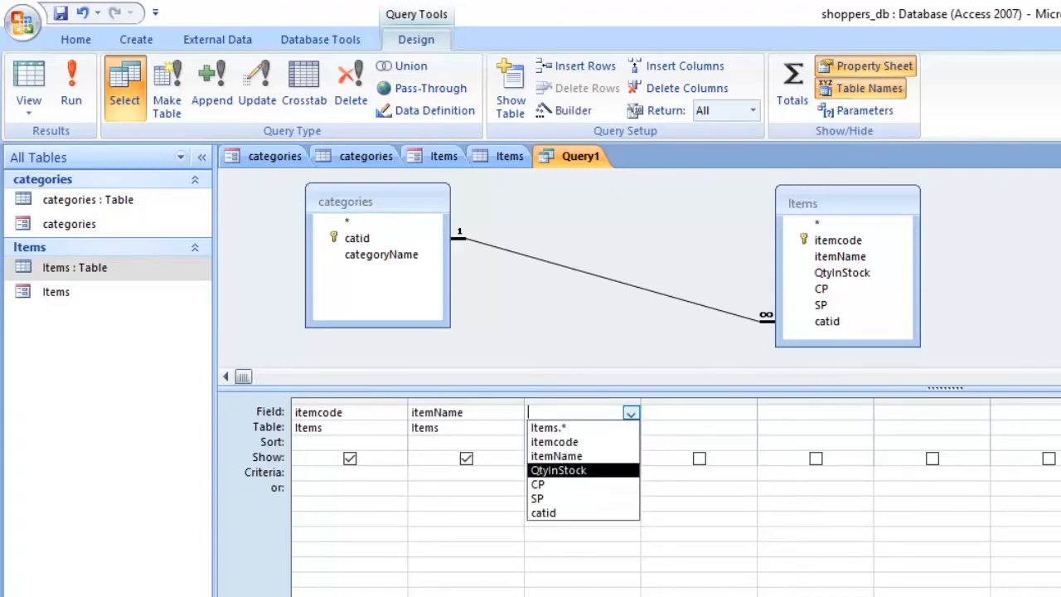
pyautogui.press('Return')
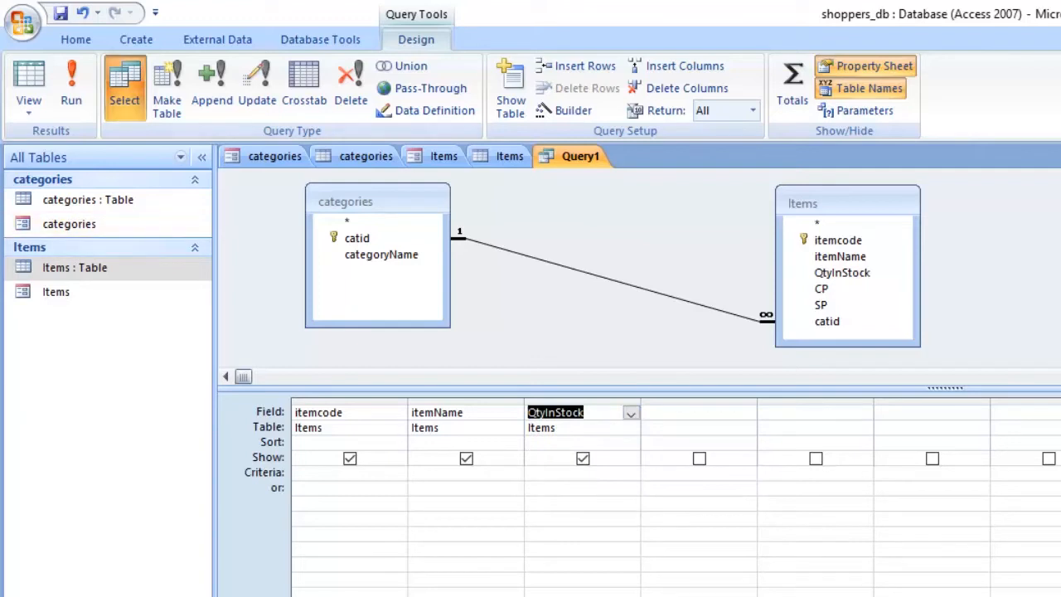
# Step: Run the query to view its itemName and QtyInStock columns, and return to design view
pyautogui.click(71, 87)
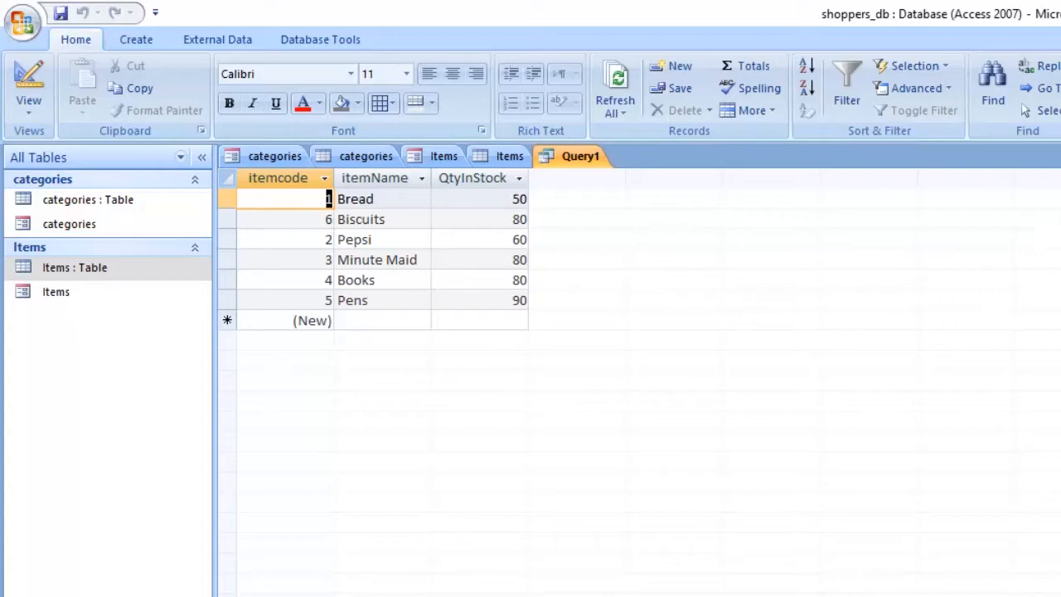
pyautogui.click(375, 178)
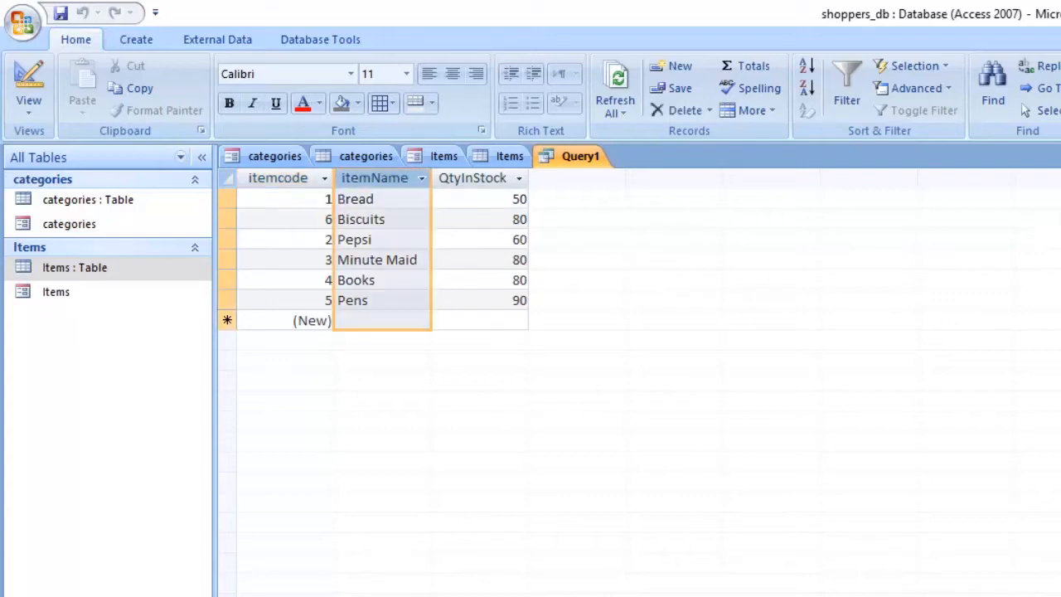
pyautogui.click(472, 178)
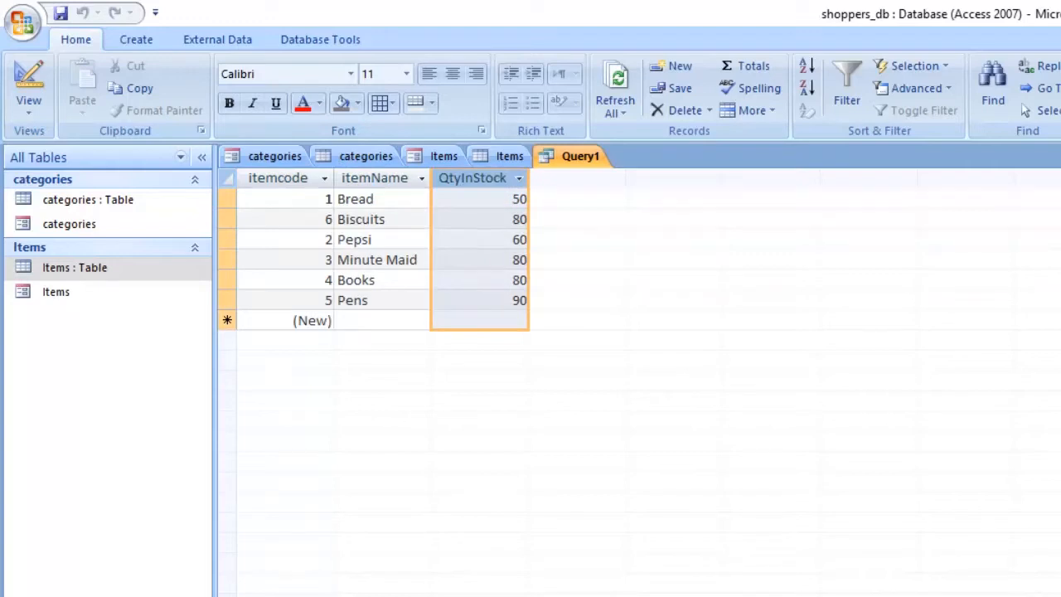
pyautogui.click(28, 101)
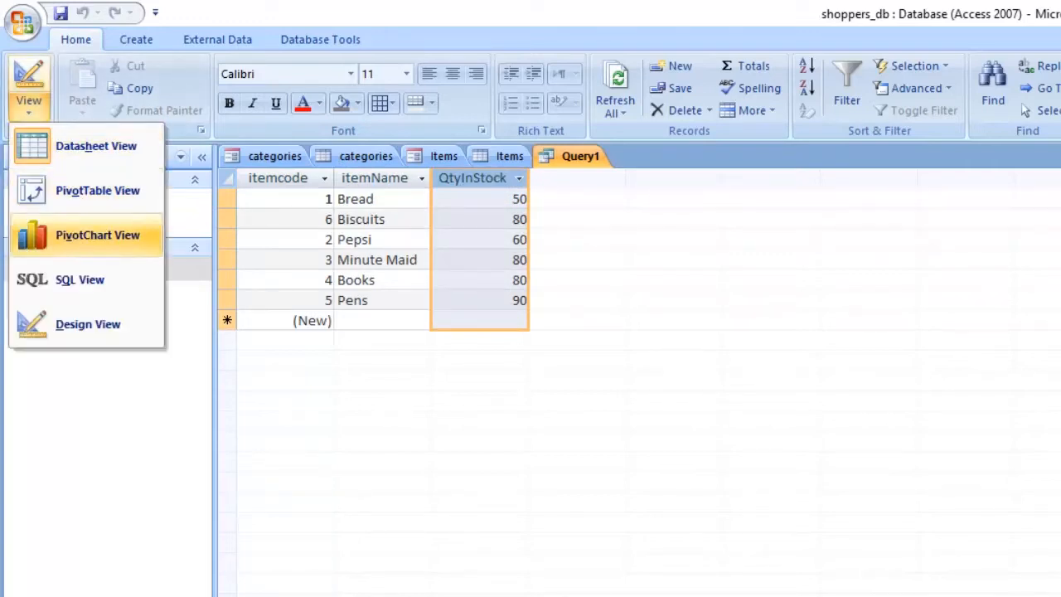
pyautogui.click(96, 146)
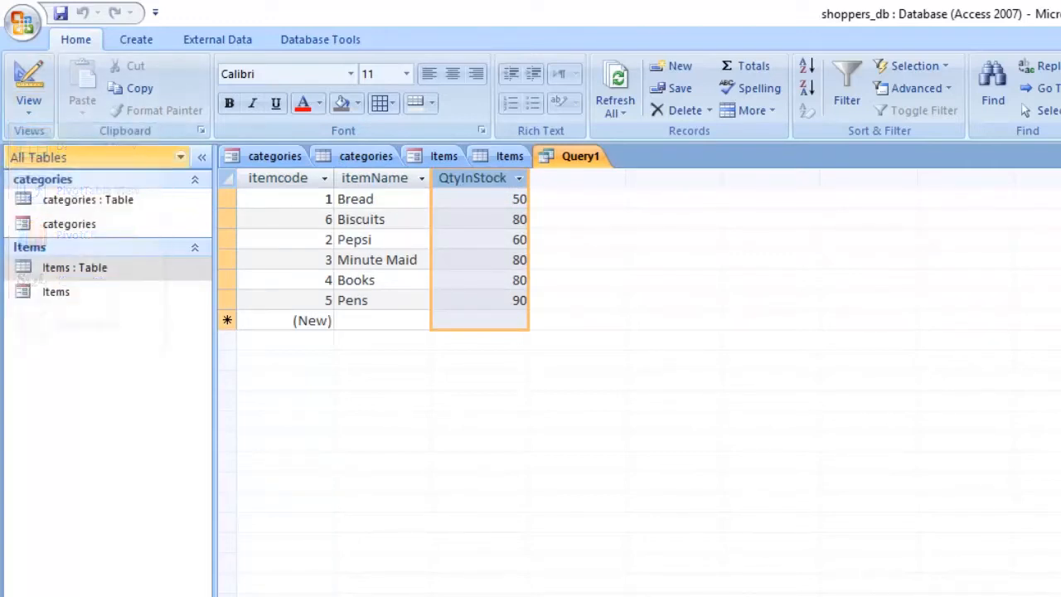
pyautogui.click(29, 108)
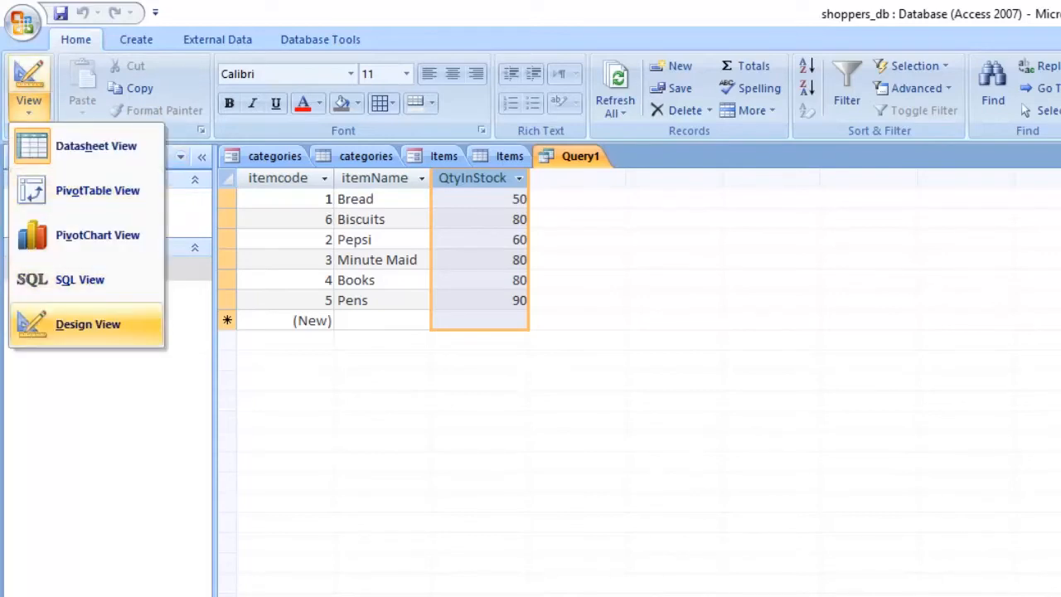
pyautogui.click(67, 323)
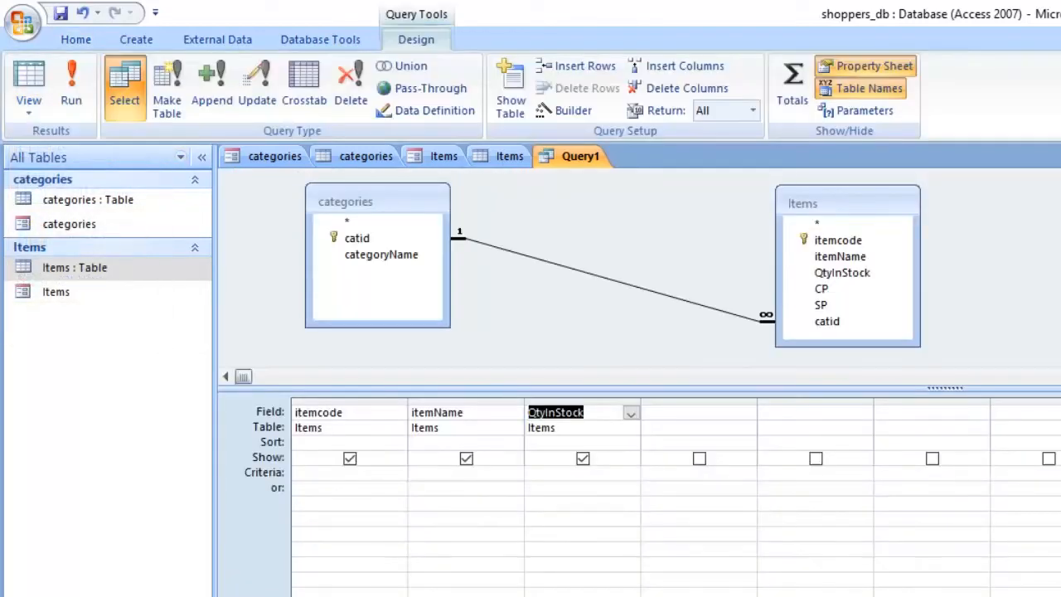
# Step: Clear the QtyInStock, itemName and itemcode fields from the query design grid
pyautogui.click(398, 413)
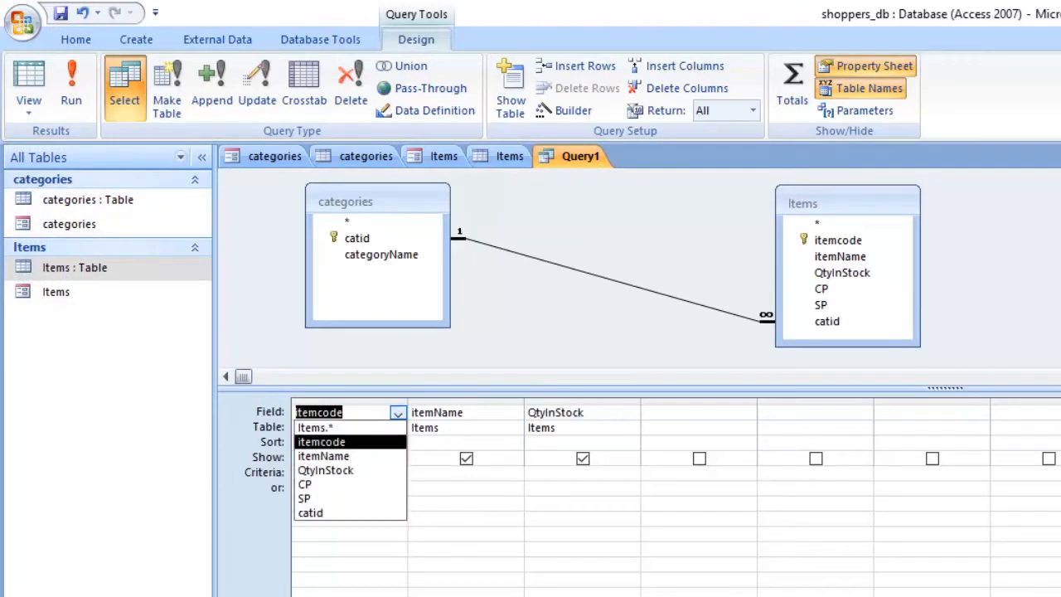
pyautogui.click(502, 428)
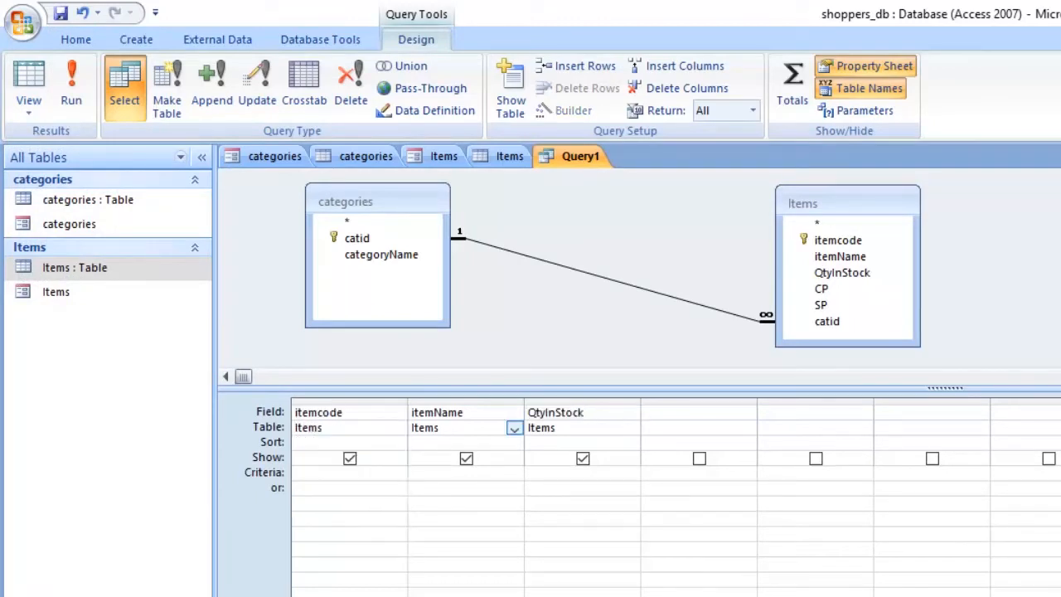
pyautogui.click(631, 413)
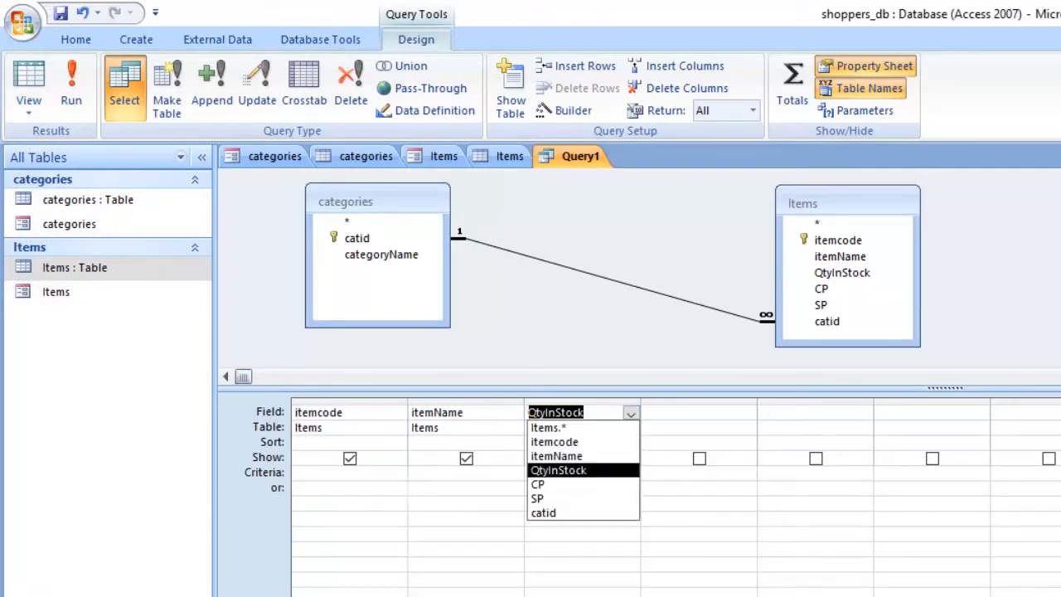
pyautogui.press('BackSpace')
pyautogui.click(695, 428)
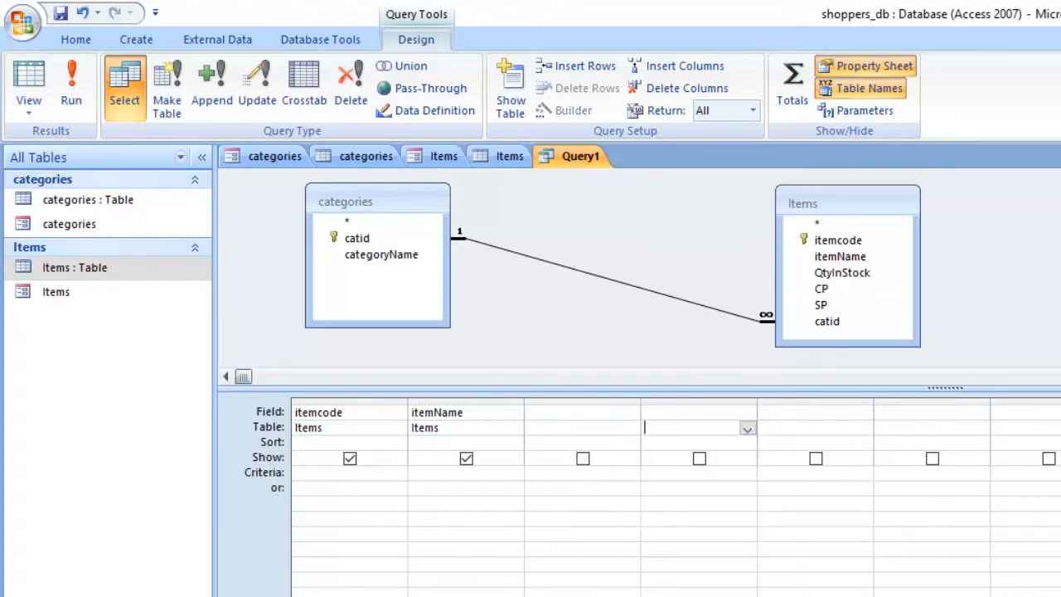
pyautogui.click(512, 413)
pyautogui.hotkey('shift', 'Home')
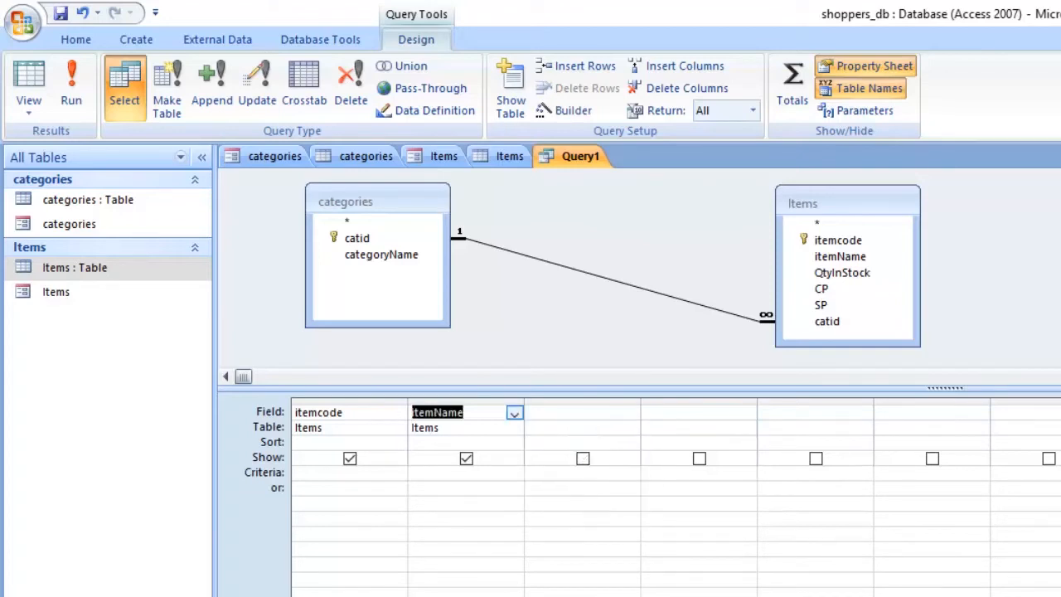
pyautogui.press('BackSpace')
pyautogui.click(397, 413)
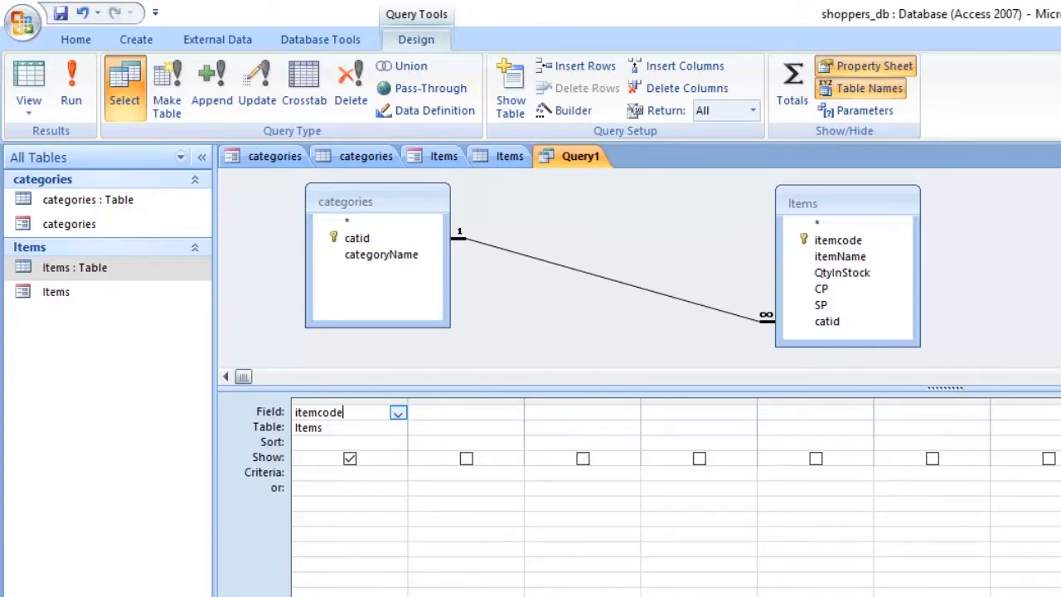
pyautogui.moveTo(345, 412); pyautogui.dragTo(294, 413)
pyautogui.press('BackSpace')
pyautogui.click(339, 442)
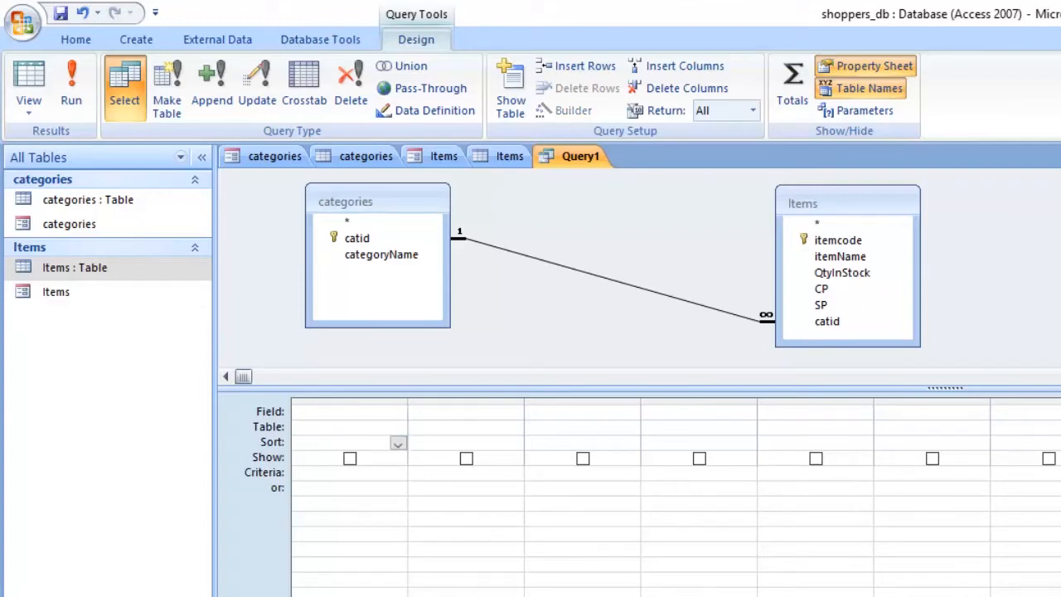
# Step: Add the itemcode, itemName, QtyInStock, CP, SP and catid fields from the Items table to the query grid
pyautogui.click(838, 240)
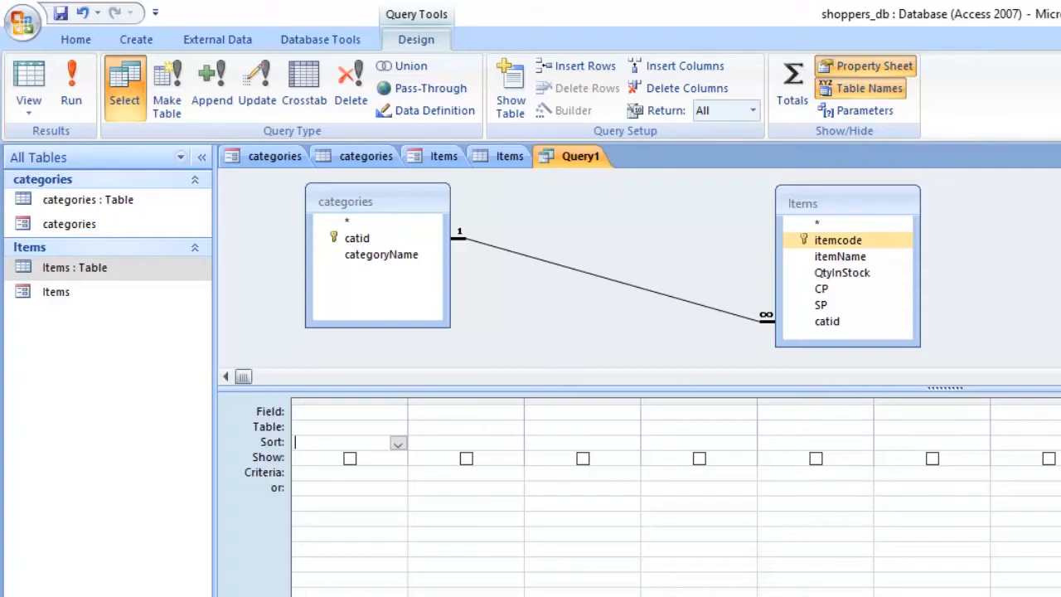
pyautogui.doubleClick(838, 240)
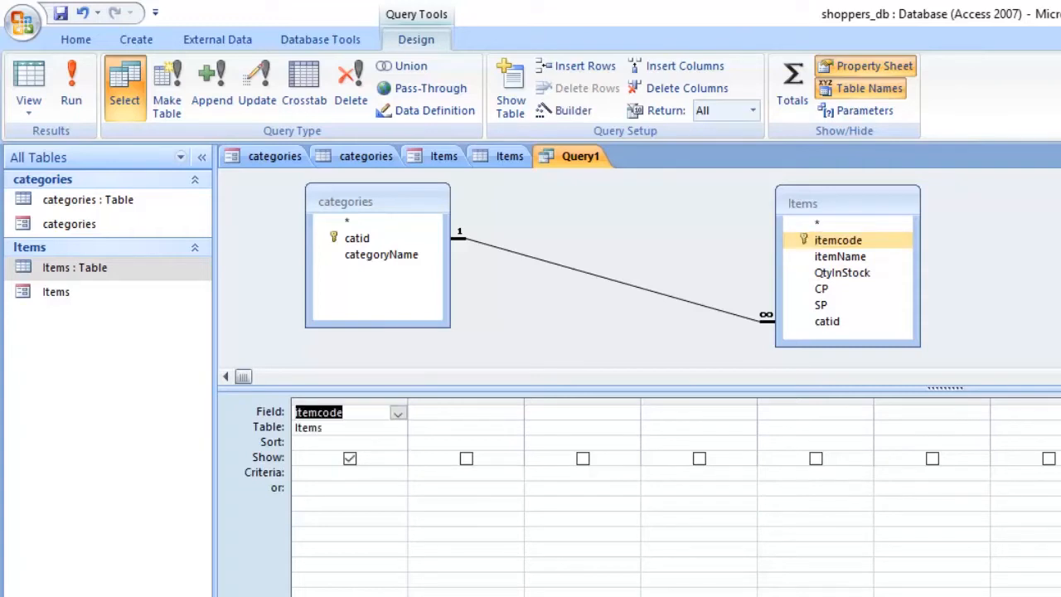
pyautogui.click(840, 257)
pyautogui.doubleClick(840, 257)
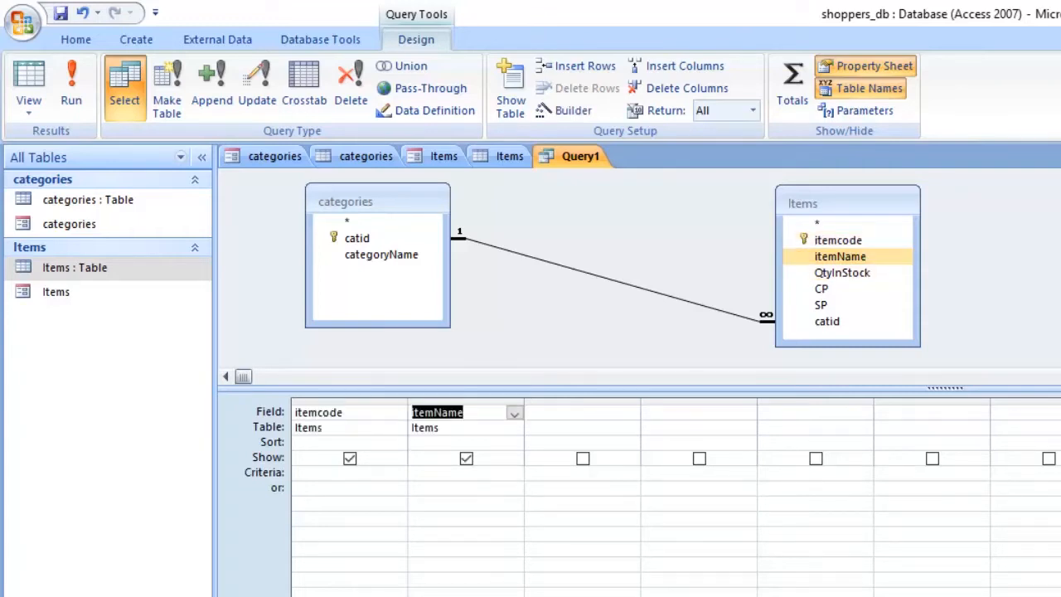
pyautogui.doubleClick(841, 272)
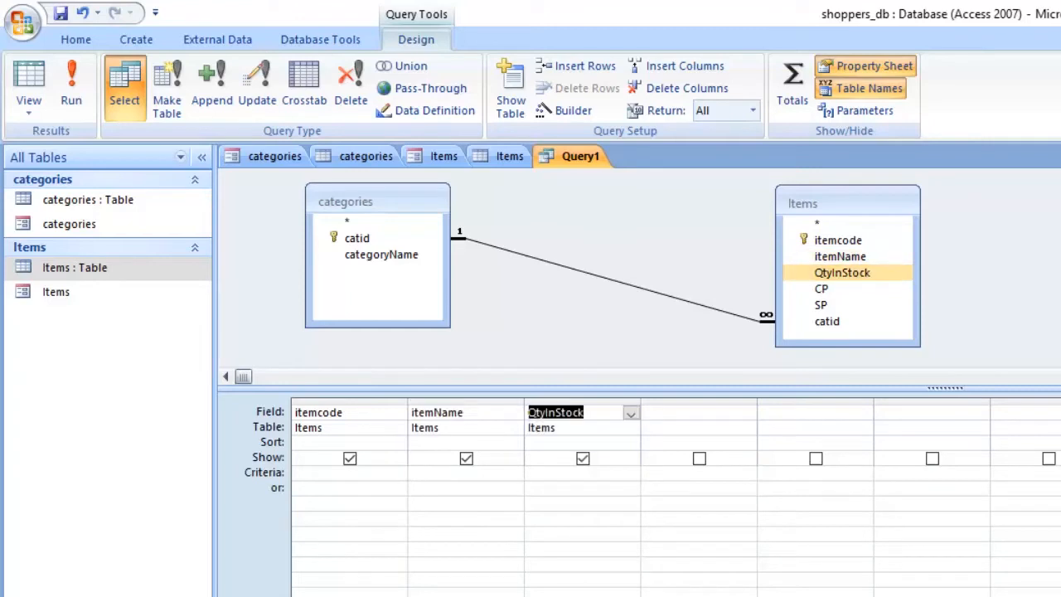
pyautogui.doubleClick(821, 289)
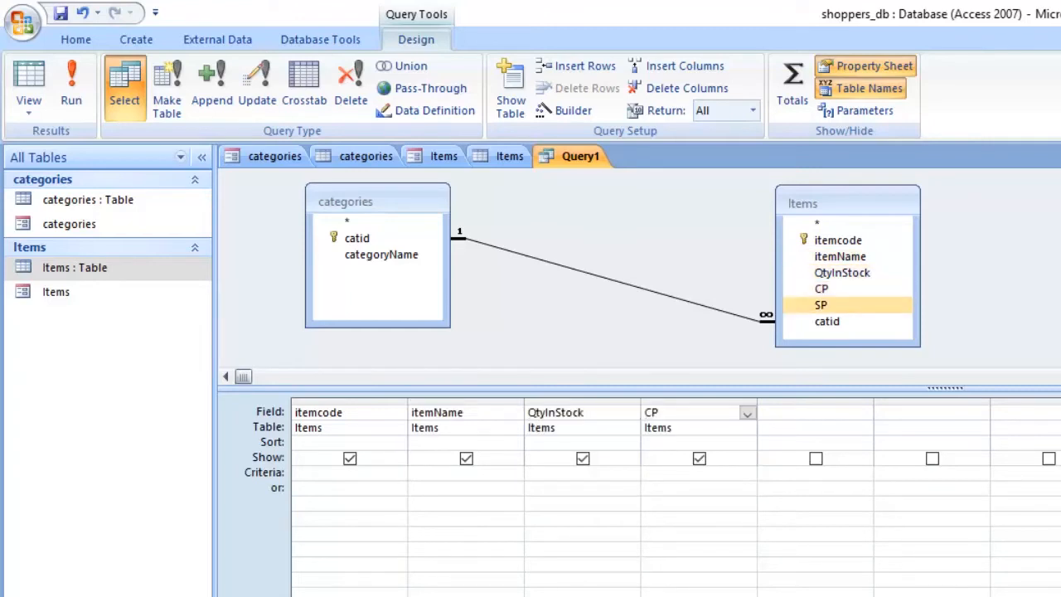
pyautogui.doubleClick(821, 305)
pyautogui.doubleClick(826, 322)
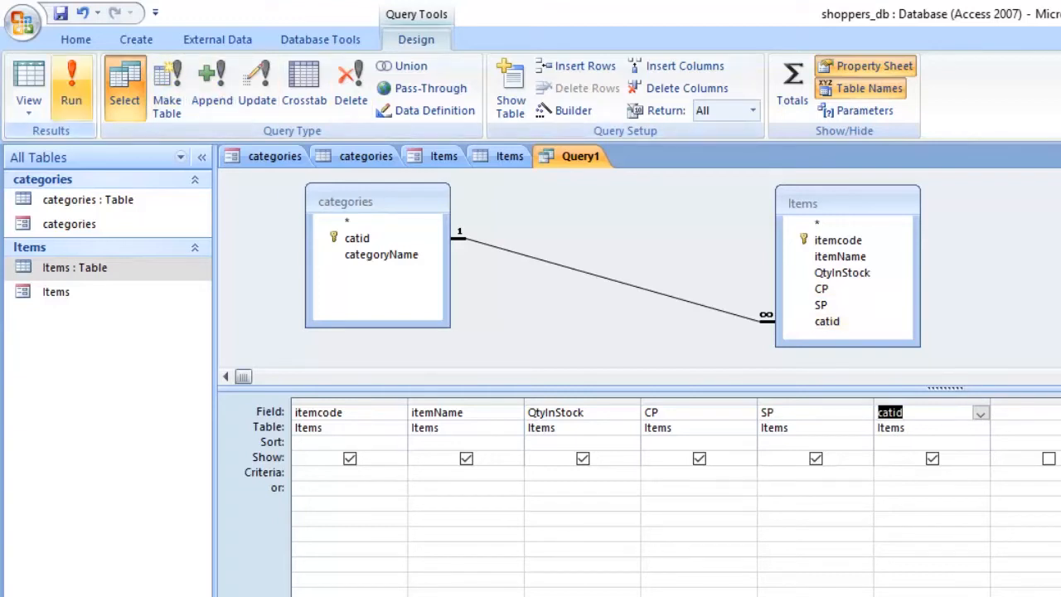
# Step: Run the query, compare its records with the Items form and table, and return to design view
pyautogui.click(71, 83)
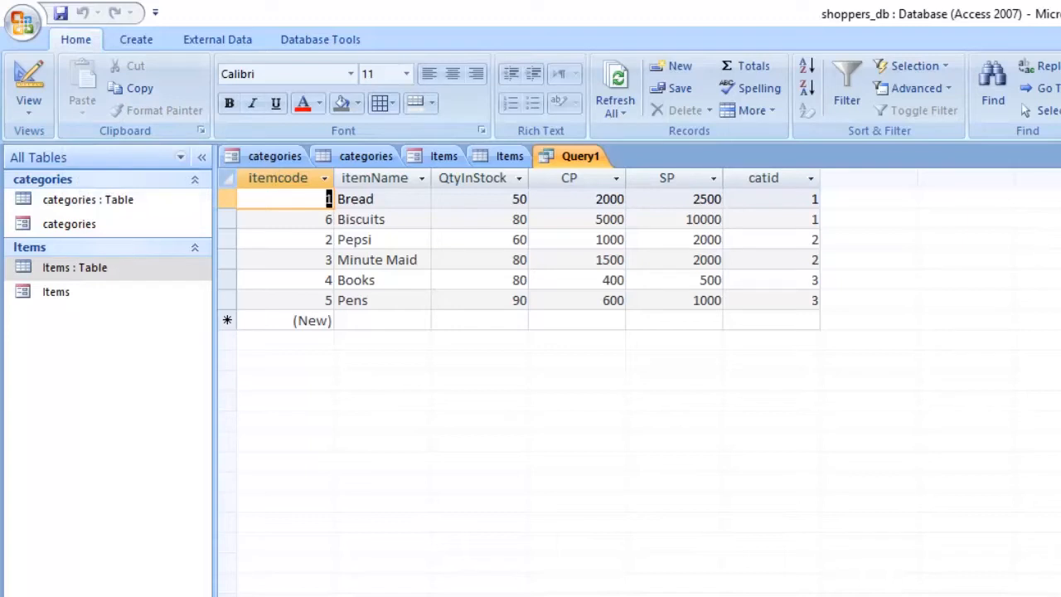
pyautogui.click(444, 156)
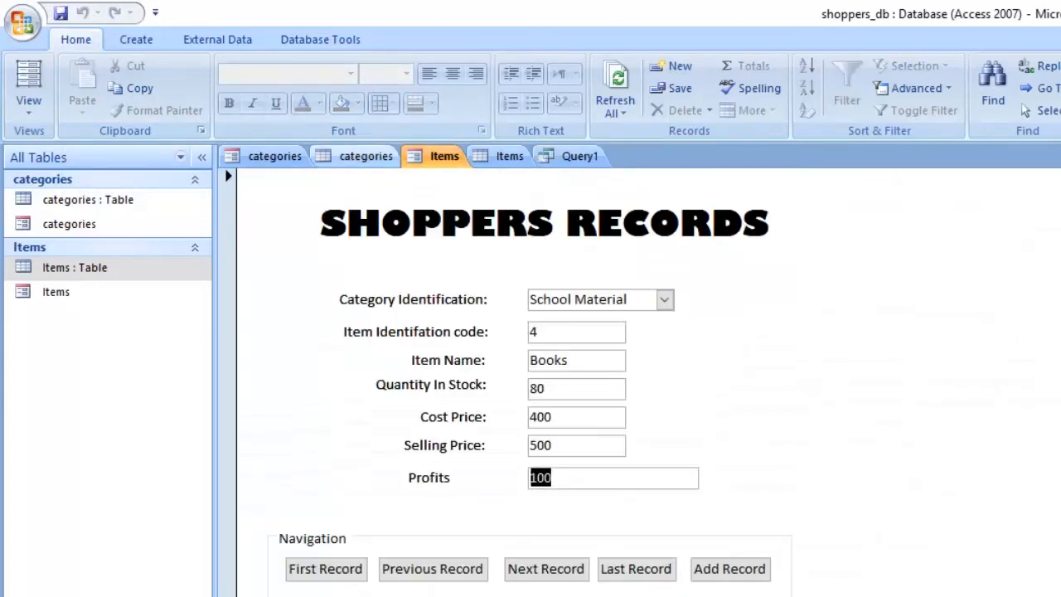
pyautogui.click(507, 156)
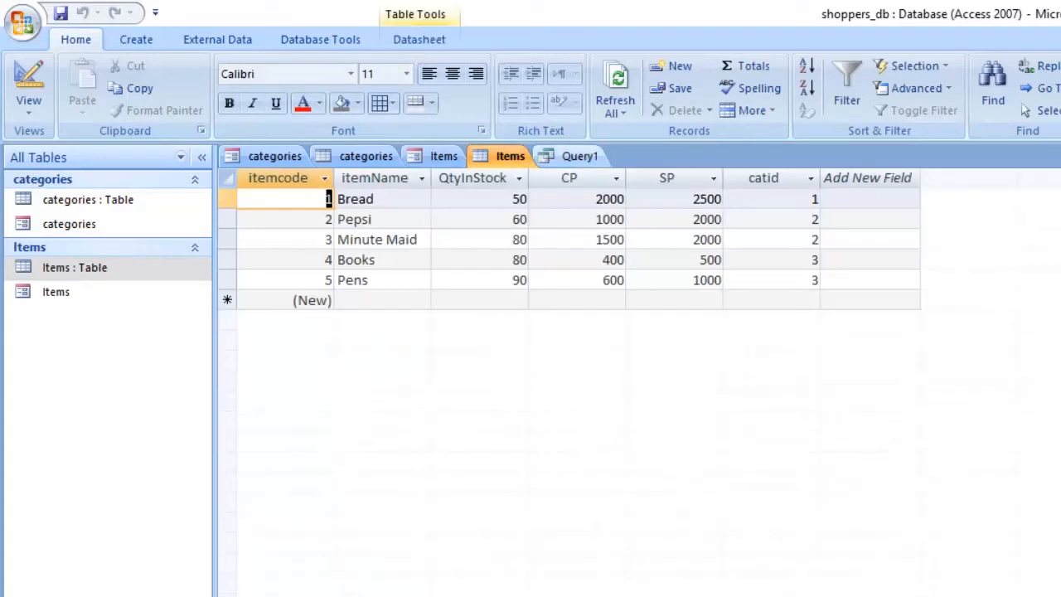
pyautogui.click(579, 156)
pyautogui.click(507, 156)
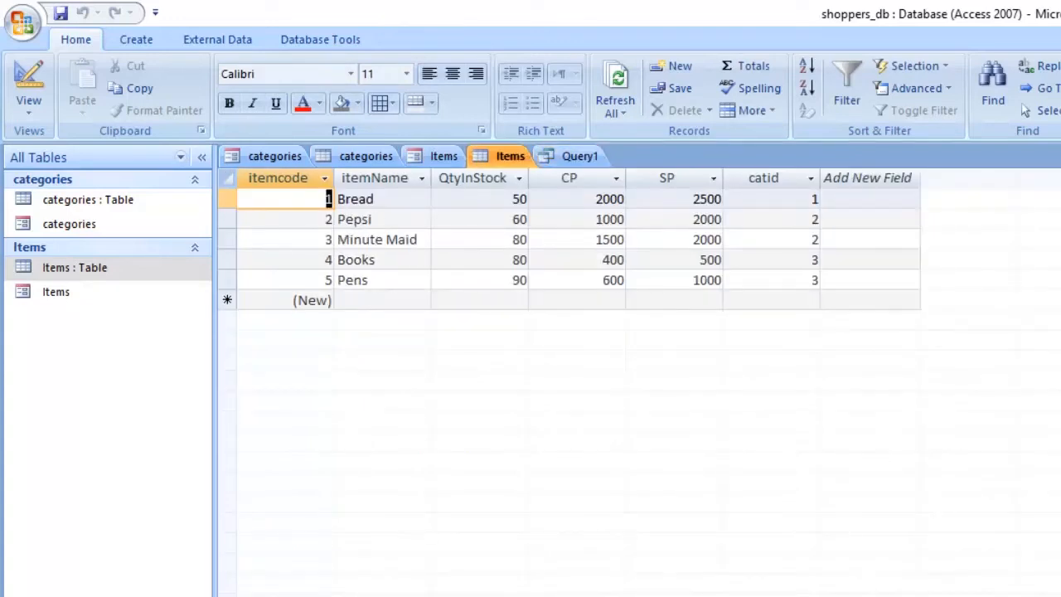
pyautogui.click(578, 156)
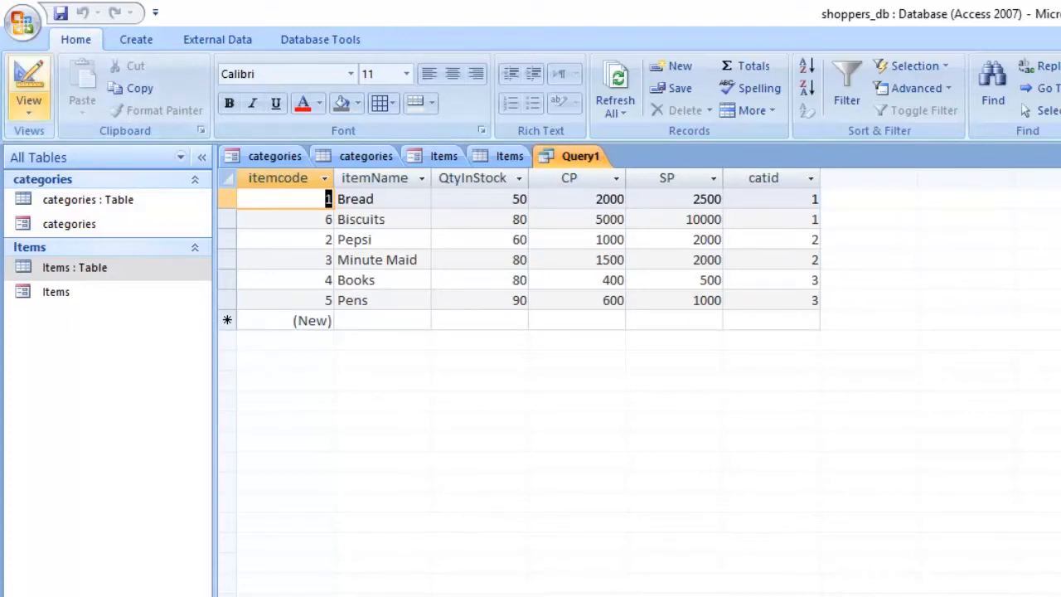
pyautogui.click(28, 103)
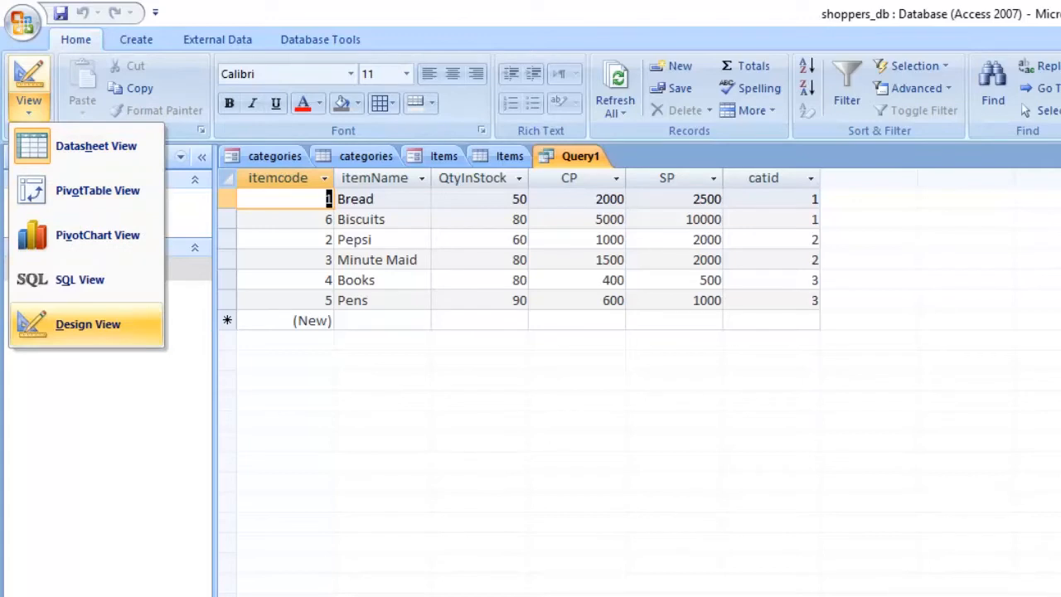
pyautogui.click(87, 324)
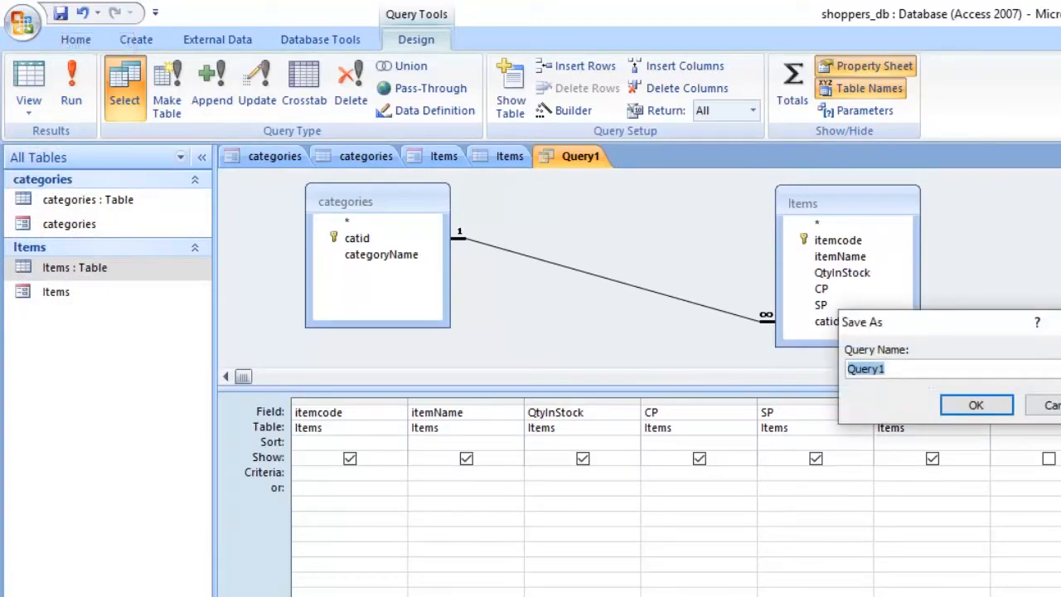
# Step: Save the query under the name all items
pyautogui.write('all items')
pyautogui.press('Return')
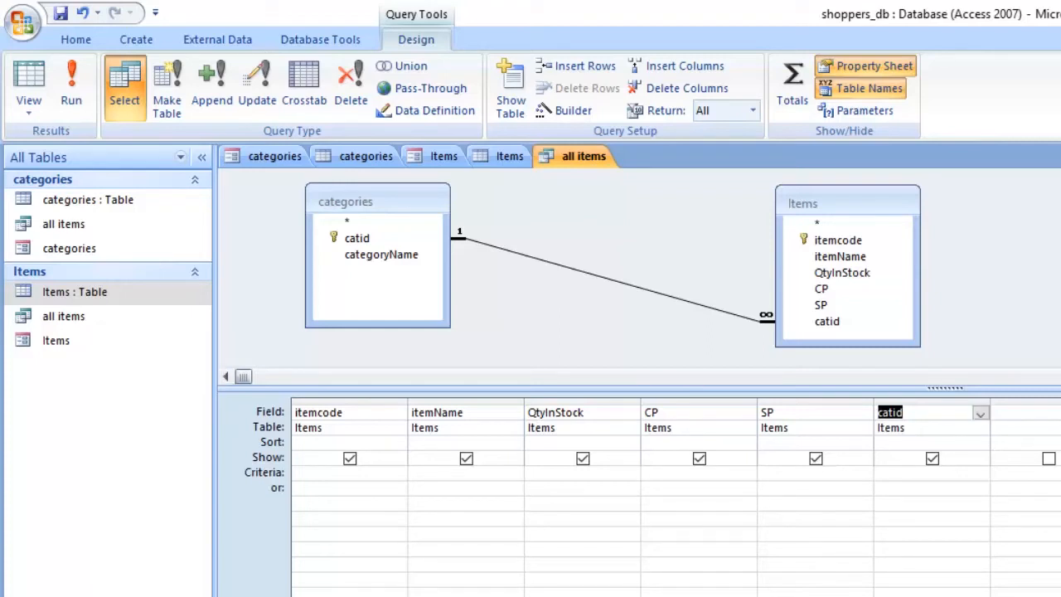
# Step: Clear the catid, SP, CP, QtyInStock, itemName and itemcode fields from the query design grid
pyautogui.press('Delete')
pyautogui.click(864, 413)
pyautogui.press('Delete')
pyautogui.click(864, 413)
pyautogui.click(748, 413)
pyautogui.press('Delete')
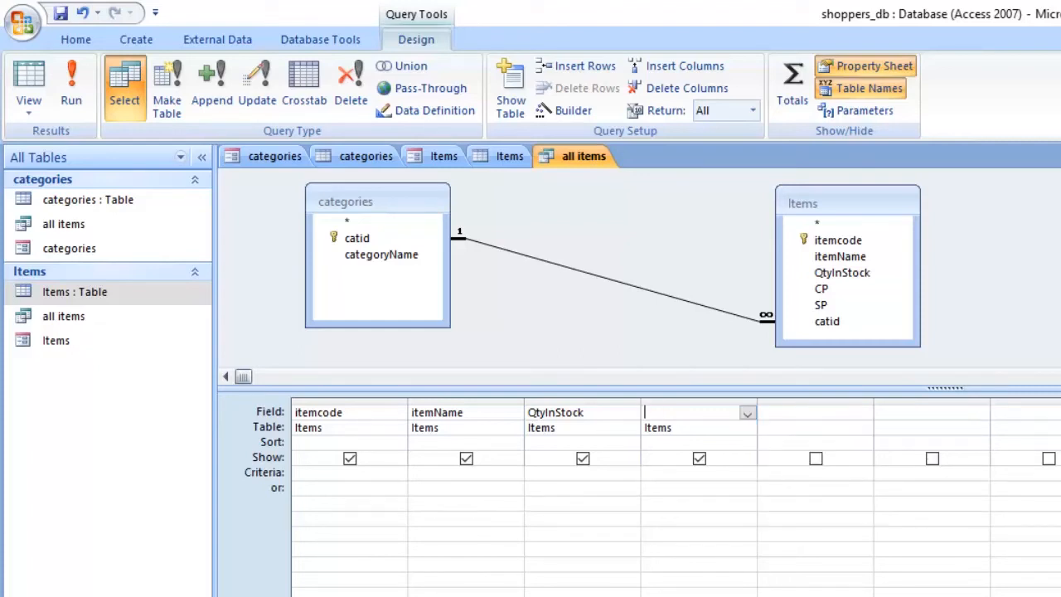
pyautogui.click(632, 413)
pyautogui.press('Delete')
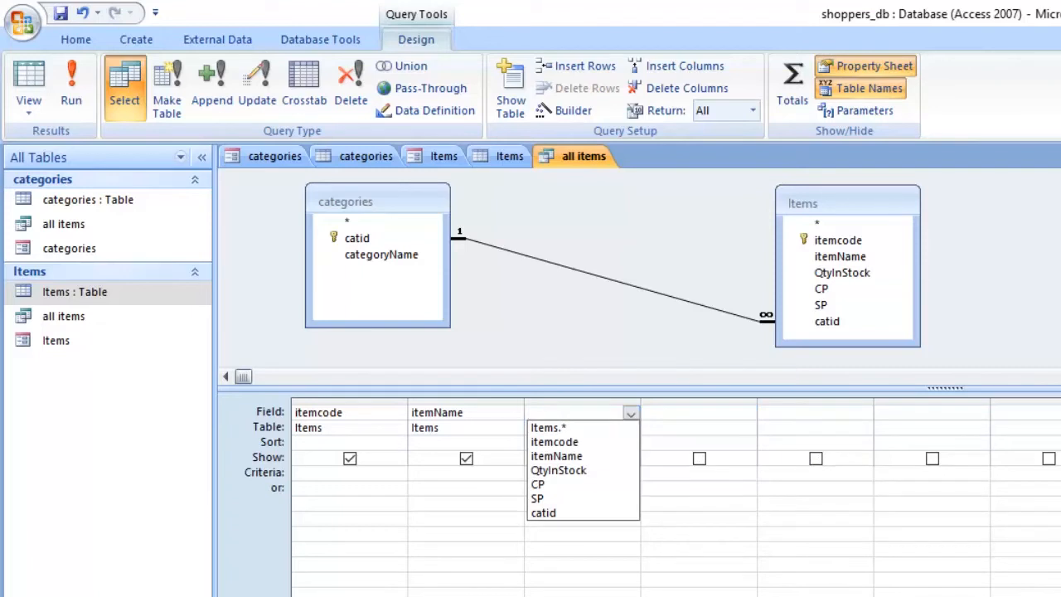
pyautogui.click(515, 413)
pyautogui.press('Delete')
pyautogui.click(398, 413)
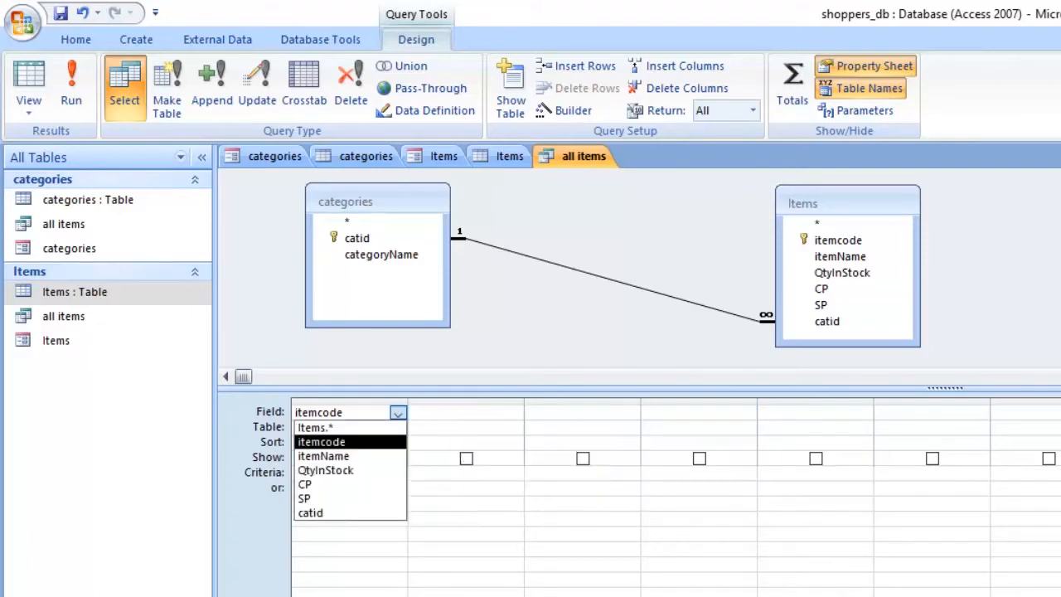
pyautogui.press('Delete')
pyautogui.click(398, 412)
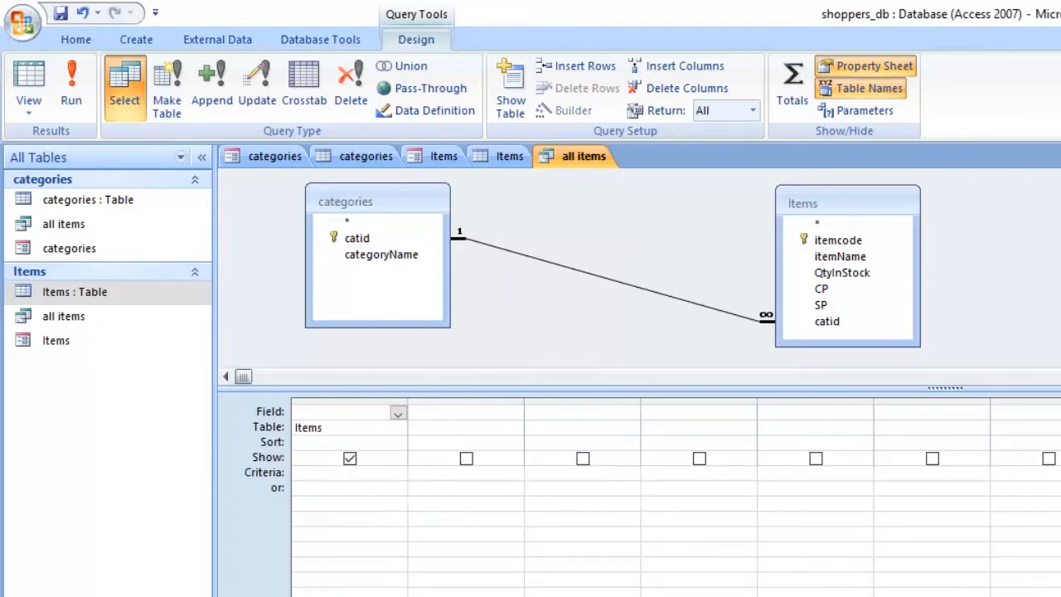
pyautogui.click(388, 427)
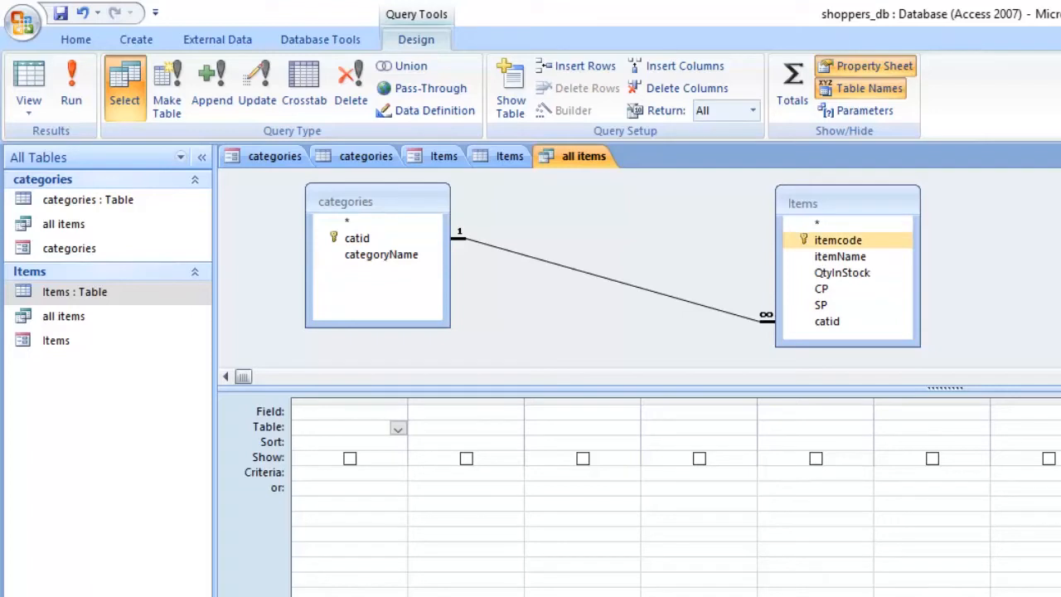
# Step: Add itemcode, itemName and QtyInStock from the Items table and categoryName from the categories table to the query grid
pyautogui.doubleClick(838, 240)
pyautogui.click(840, 257)
pyautogui.doubleClick(839, 257)
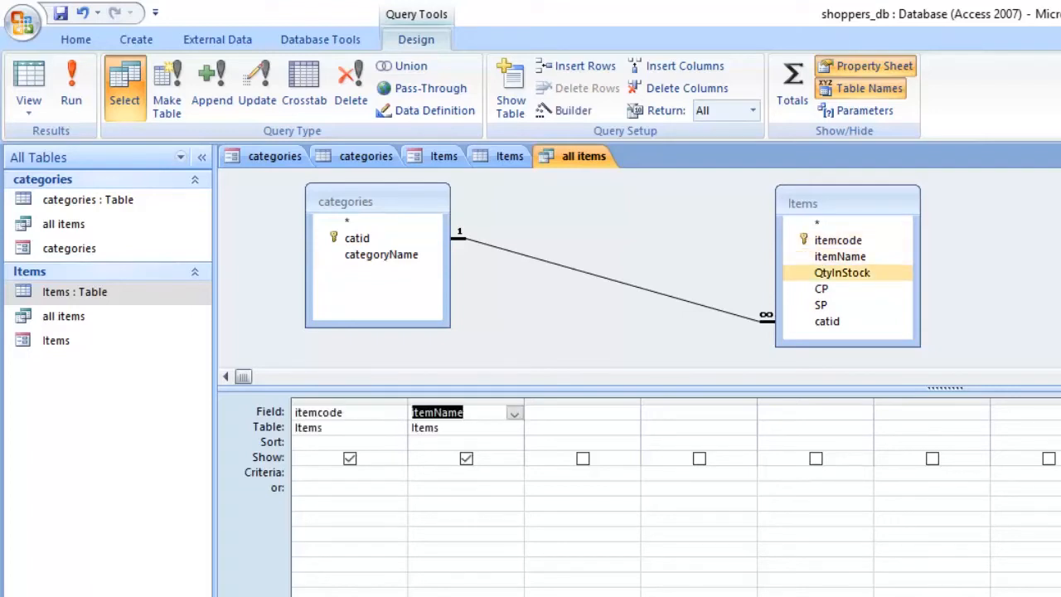
pyautogui.doubleClick(841, 273)
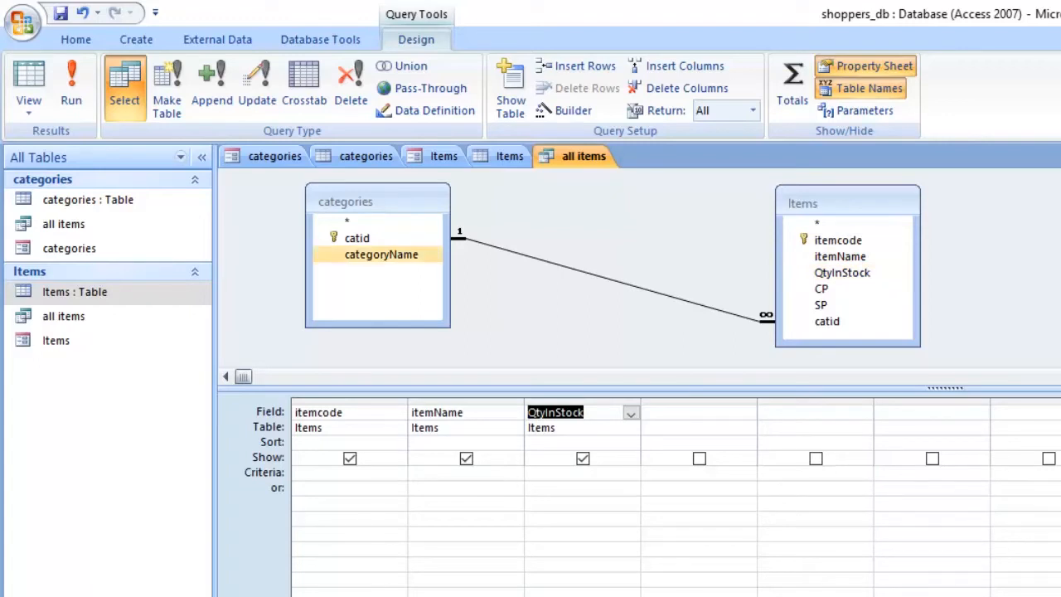
pyautogui.doubleClick(381, 255)
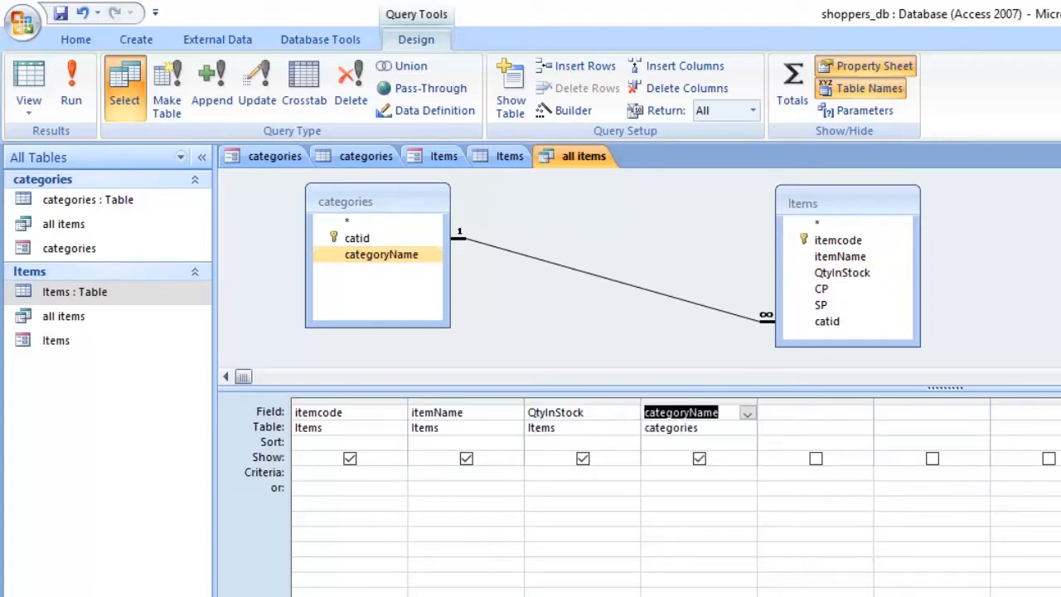
# Step: Run the query, check each item's name against its category in the results, and return to design view
pyautogui.click(264, 241)
pyautogui.click(71, 87)
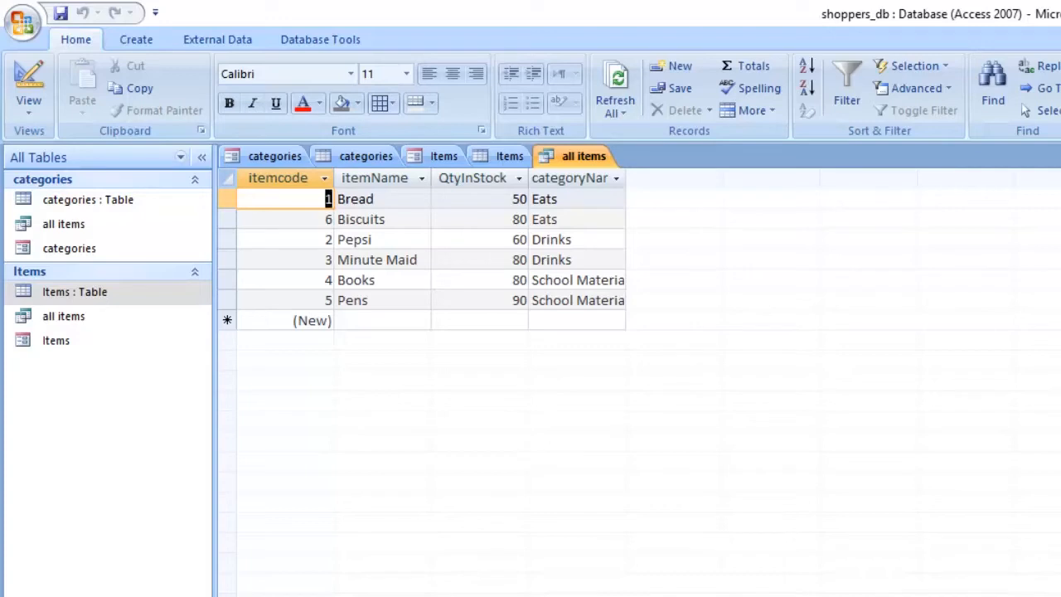
pyautogui.click(378, 199)
pyautogui.click(507, 199)
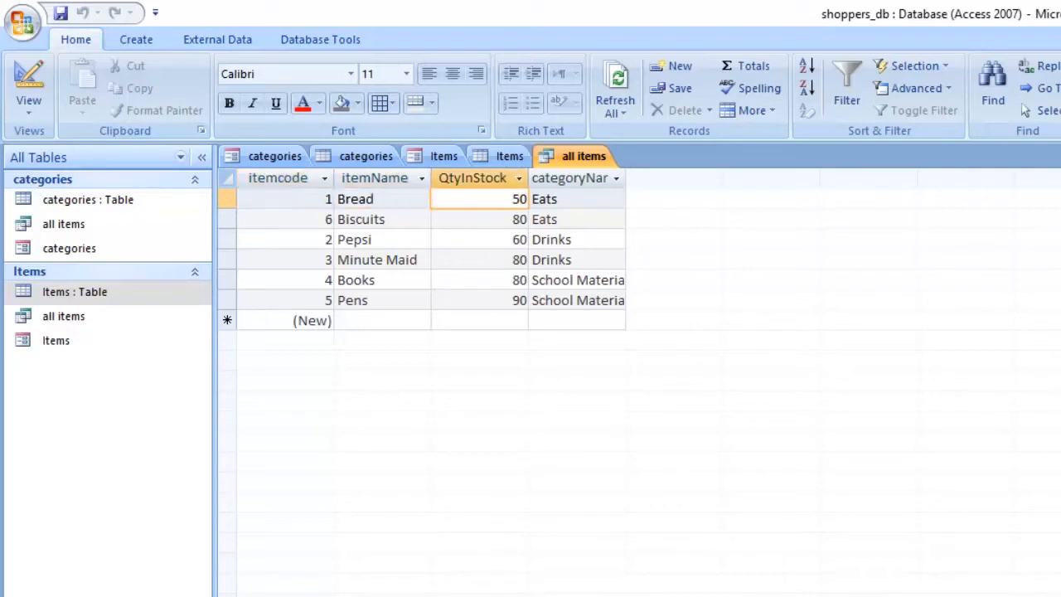
pyautogui.click(549, 199)
pyautogui.doubleClick(550, 199)
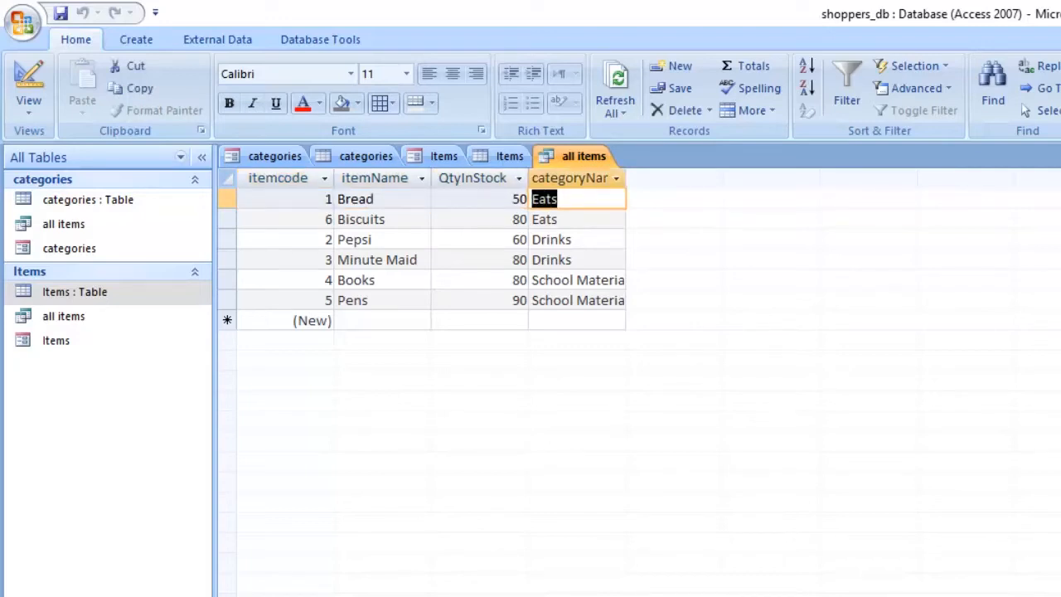
pyautogui.moveTo(386, 219); pyautogui.dragTo(346, 220)
pyautogui.moveTo(511, 219); pyautogui.dragTo(558, 219)
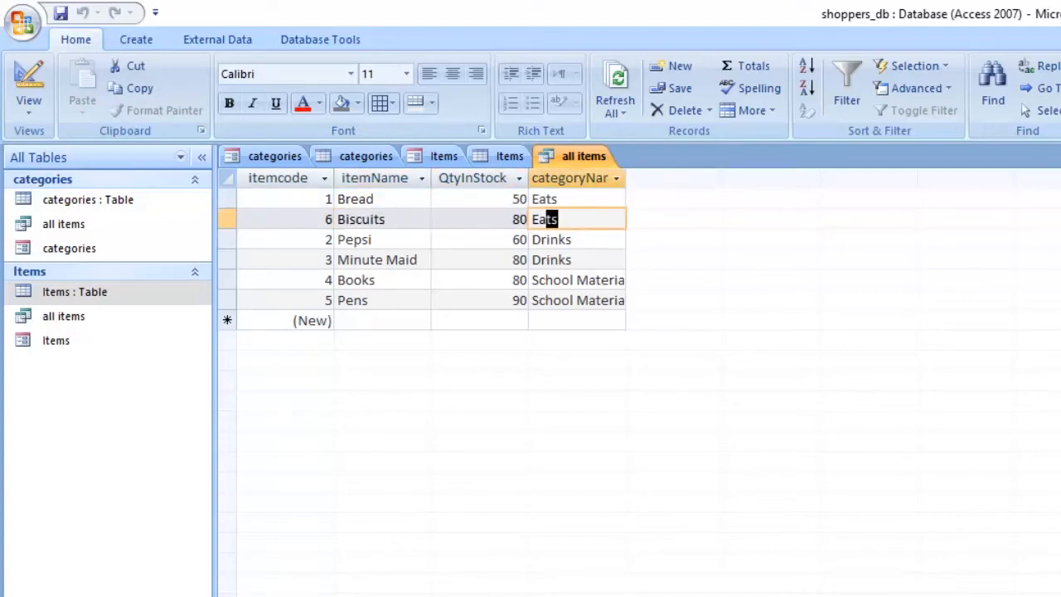
pyautogui.moveTo(373, 239); pyautogui.dragTo(338, 240)
pyautogui.moveTo(512, 240); pyautogui.dragTo(533, 240)
pyautogui.moveTo(417, 259); pyautogui.dragTo(338, 260)
pyautogui.click(512, 259)
pyautogui.moveTo(512, 260)
pyautogui.mouseDown()
pyautogui.moveTo(571, 259)
pyautogui.moveTo(532, 260)
pyautogui.mouseUp()
pyautogui.moveTo(375, 280); pyautogui.dragTo(337, 280)
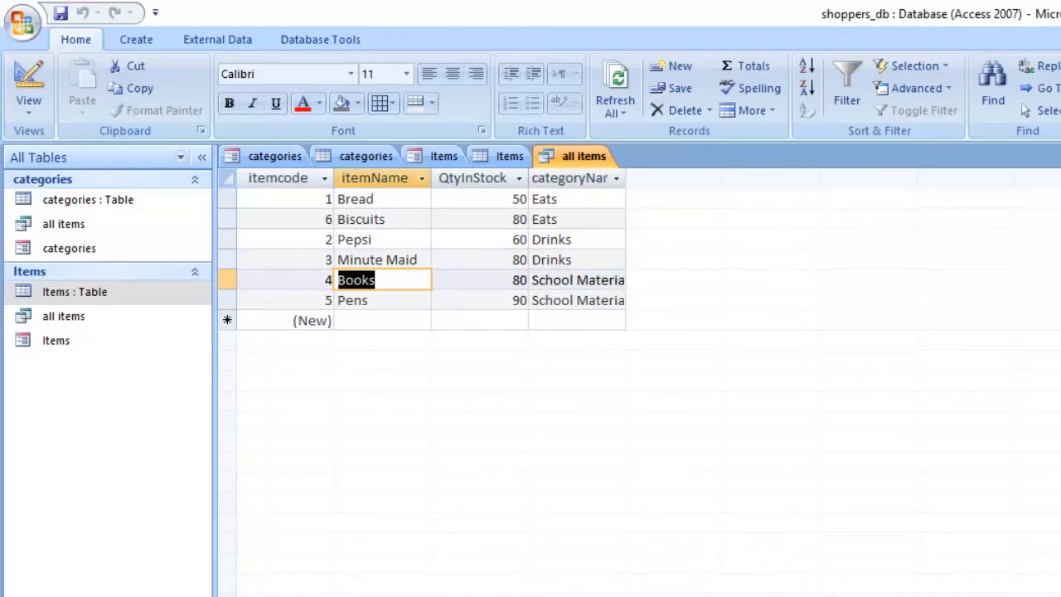
pyautogui.moveTo(527, 280); pyautogui.dragTo(625, 280)
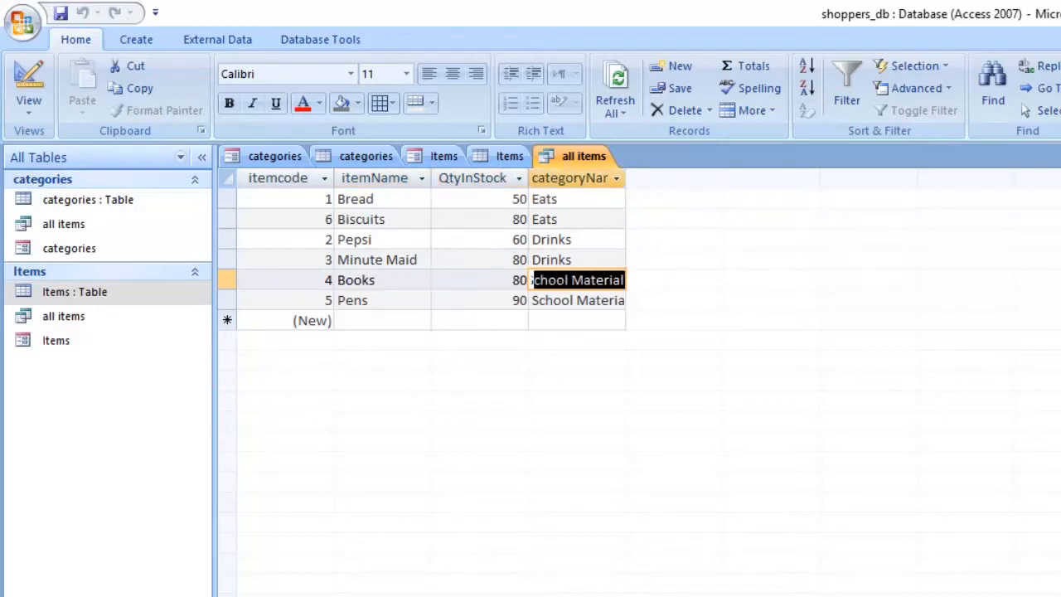
pyautogui.moveTo(370, 300); pyautogui.dragTo(337, 300)
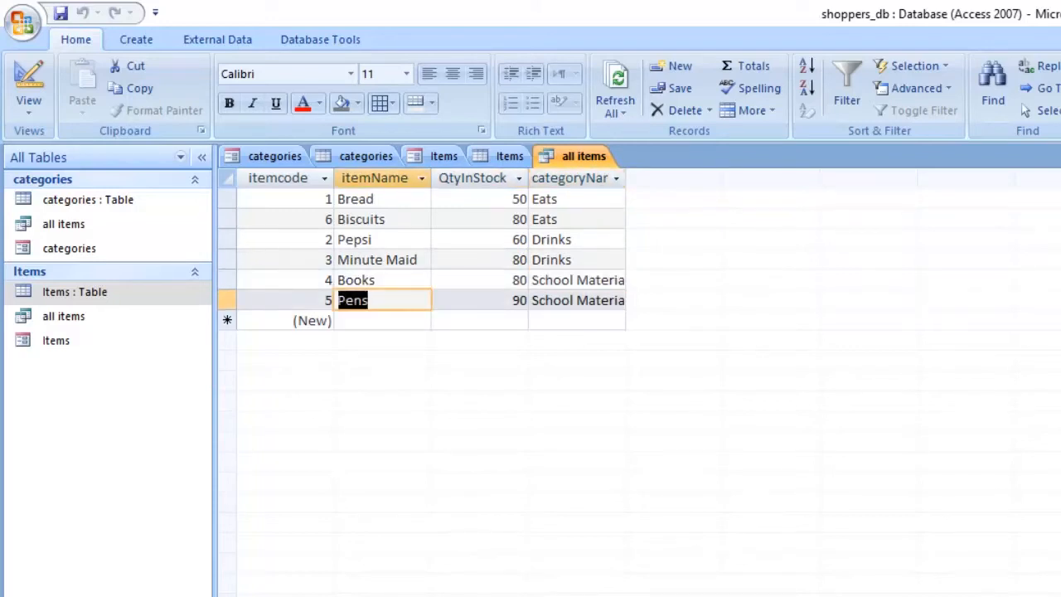
pyautogui.moveTo(512, 300); pyautogui.dragTo(625, 300)
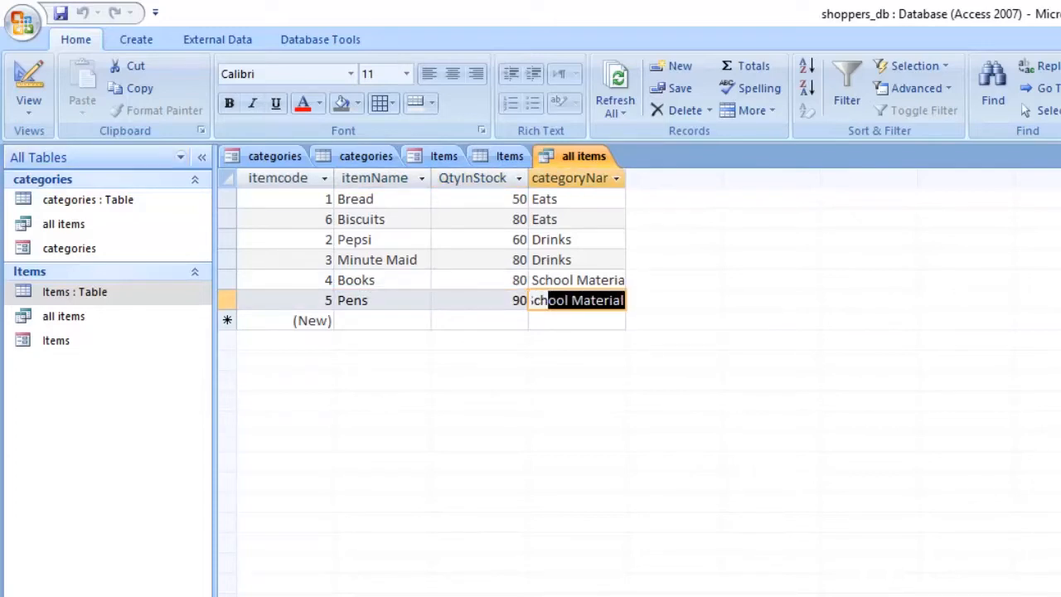
pyautogui.click(29, 93)
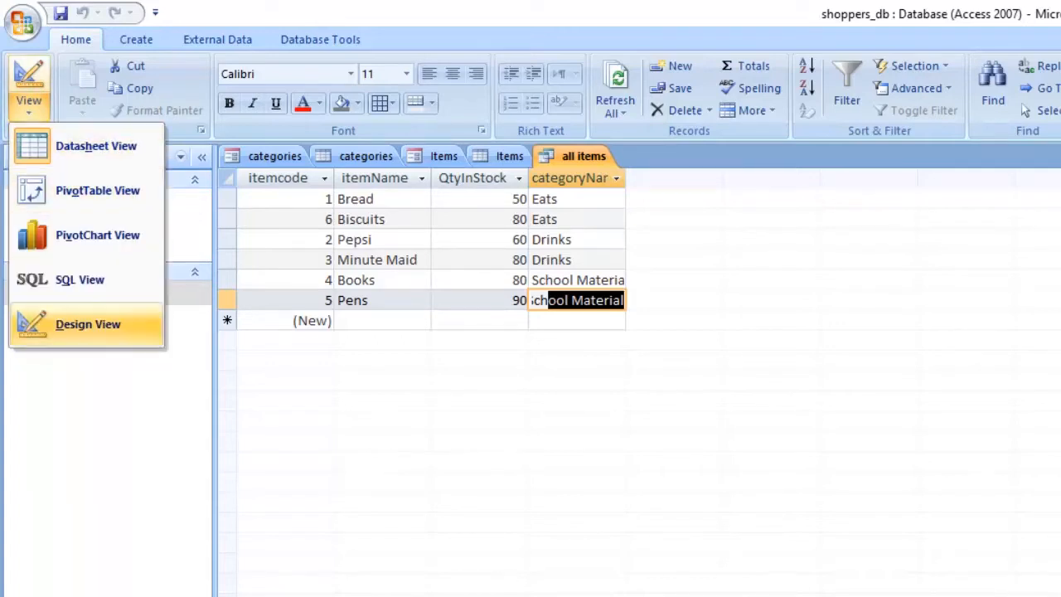
pyautogui.press('Return')
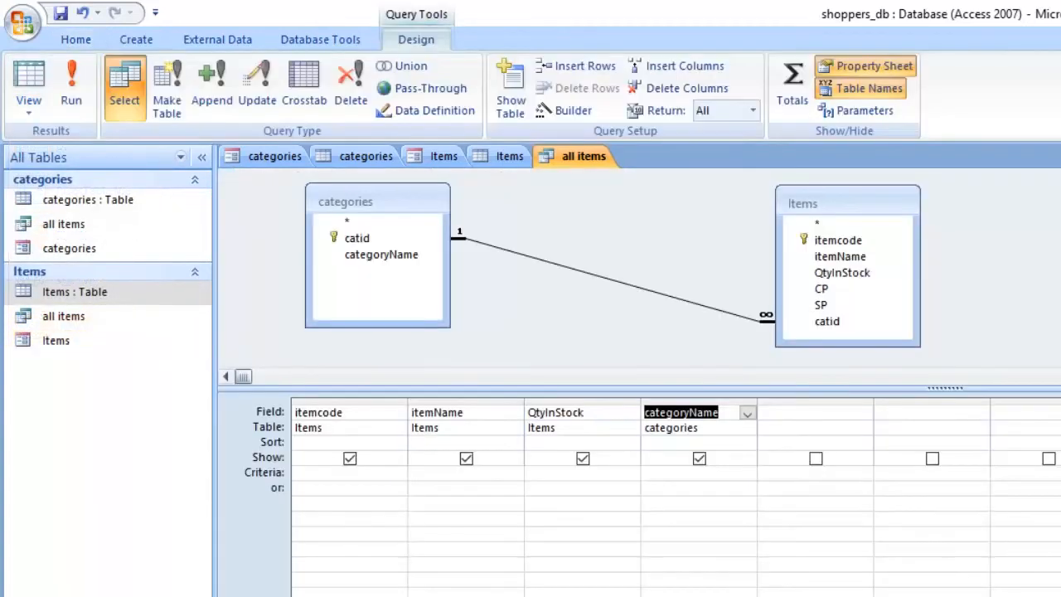
# Step: Save the design changes to the all items query
pyautogui.click(22, 22)
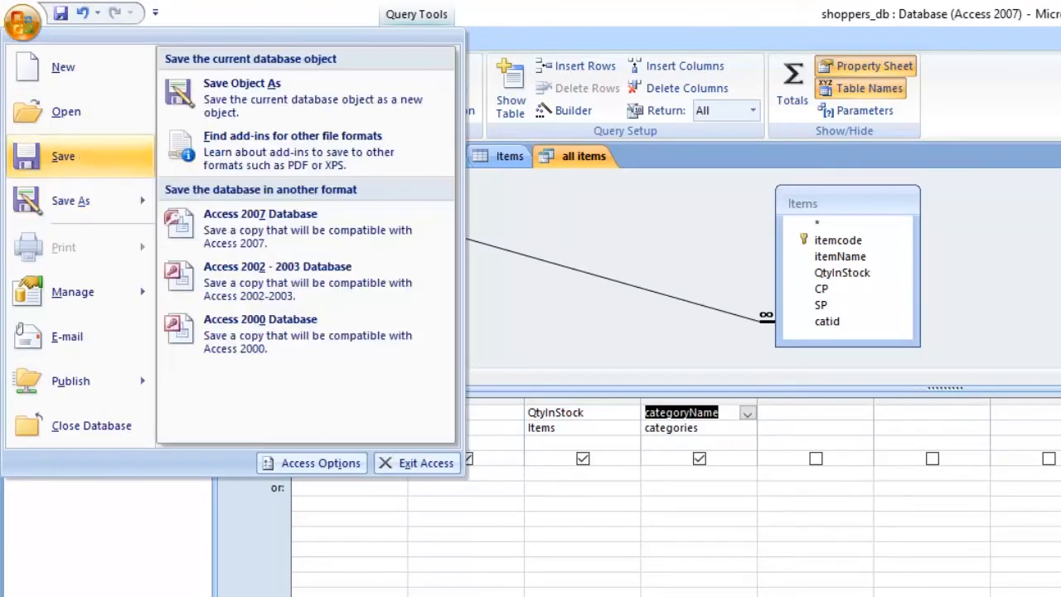
pyautogui.click(71, 200)
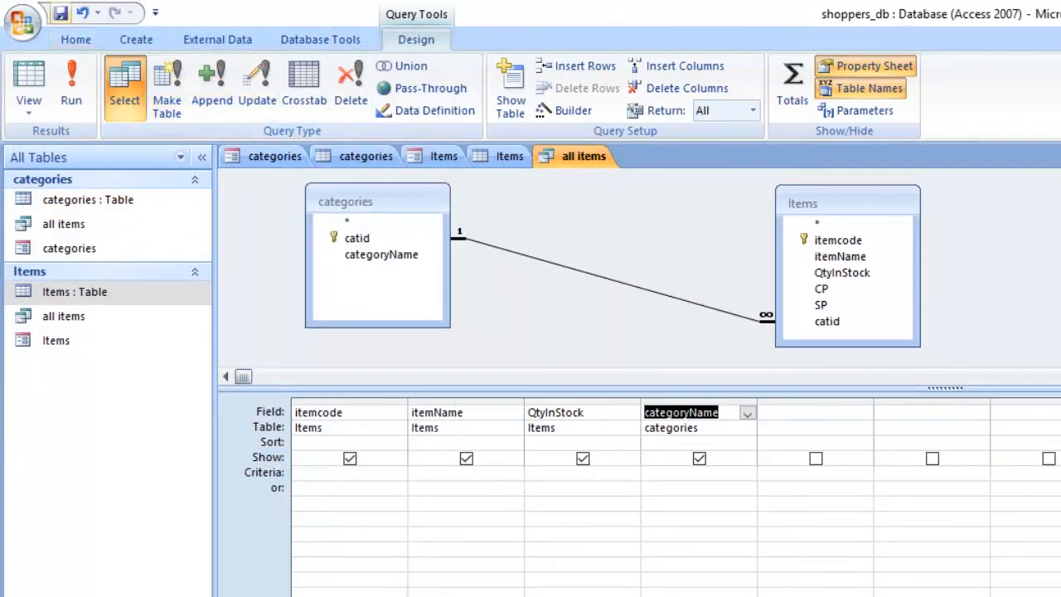
pyautogui.click(61, 13)
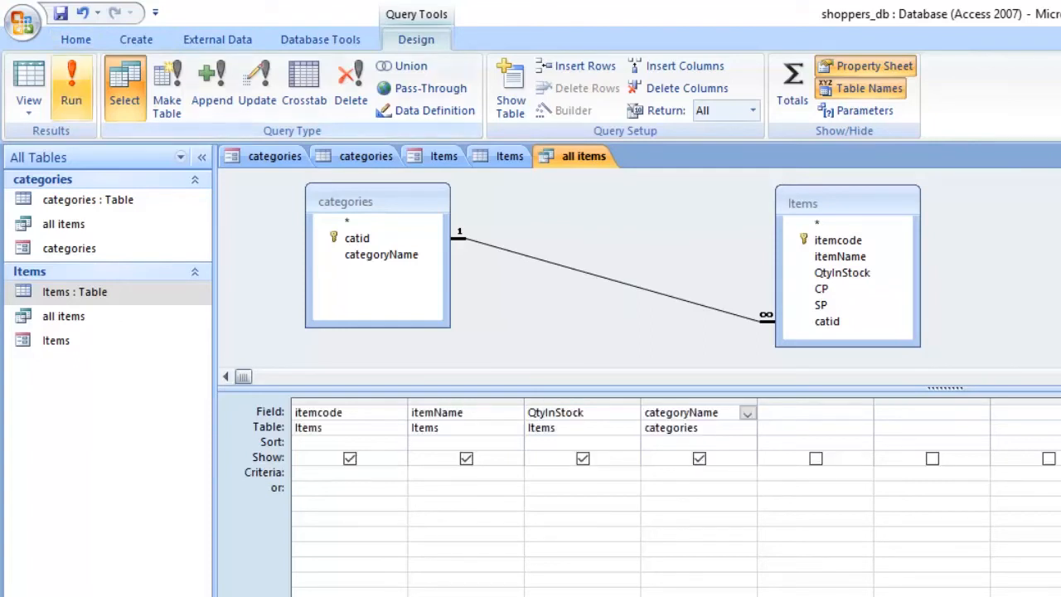
# Step: Run the all items query again and examine the item names and the QtyInStock column
pyautogui.click(28, 106)
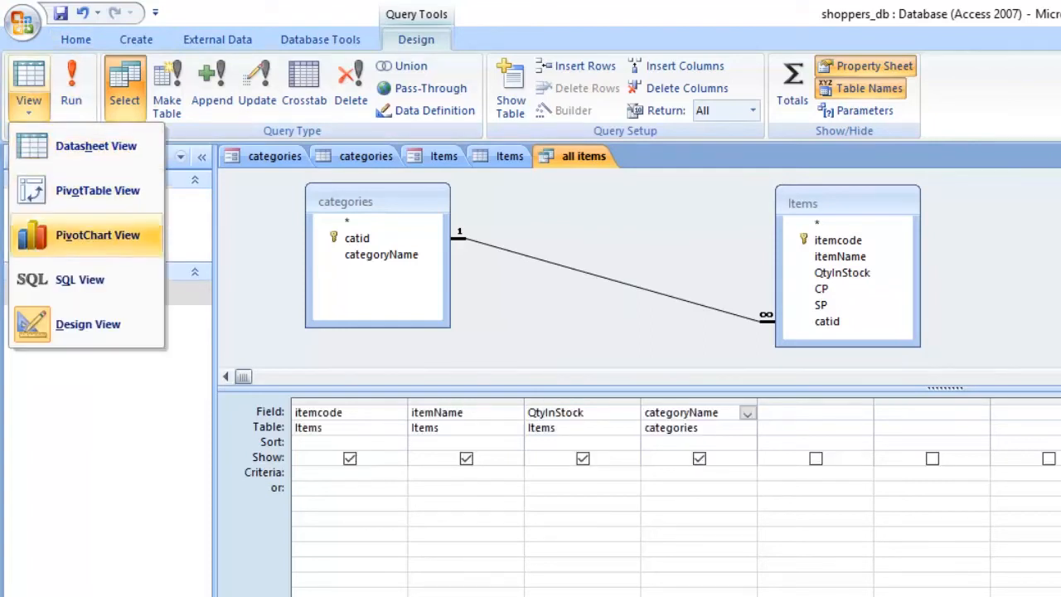
pyautogui.click(189, 131)
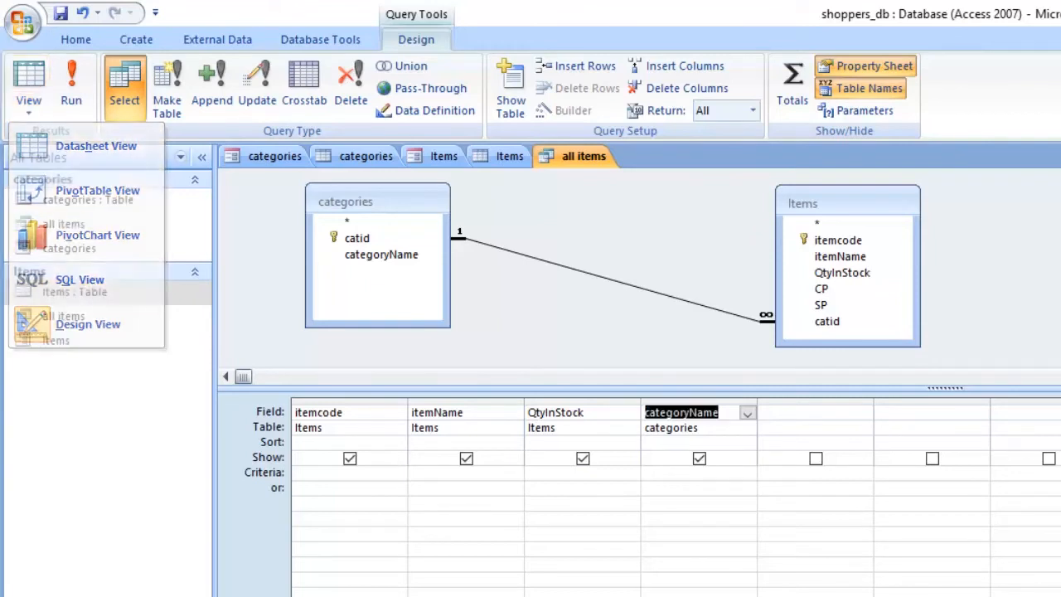
pyautogui.click(71, 87)
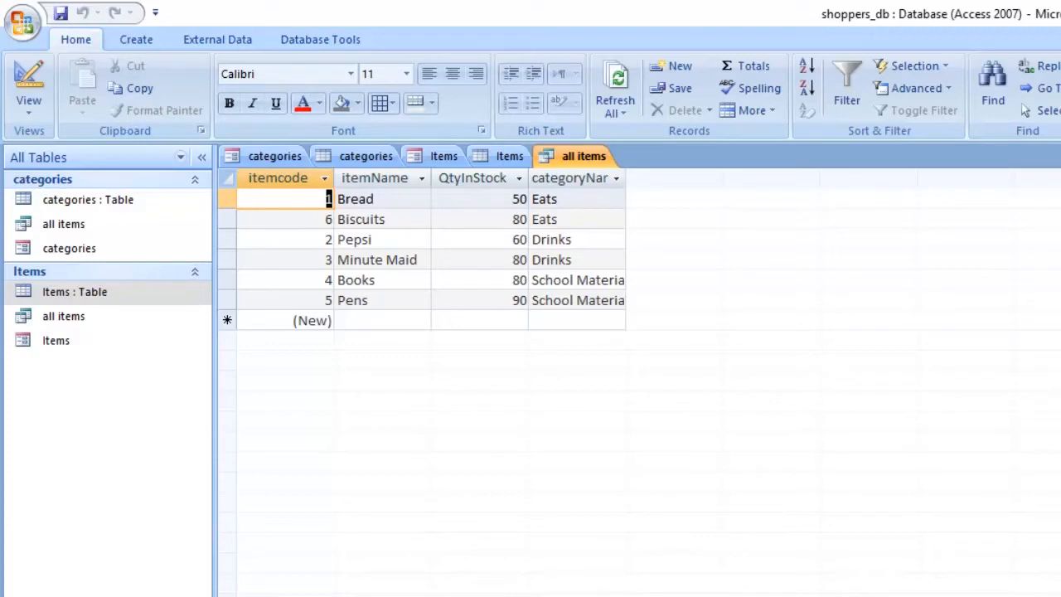
pyautogui.doubleClick(353, 301)
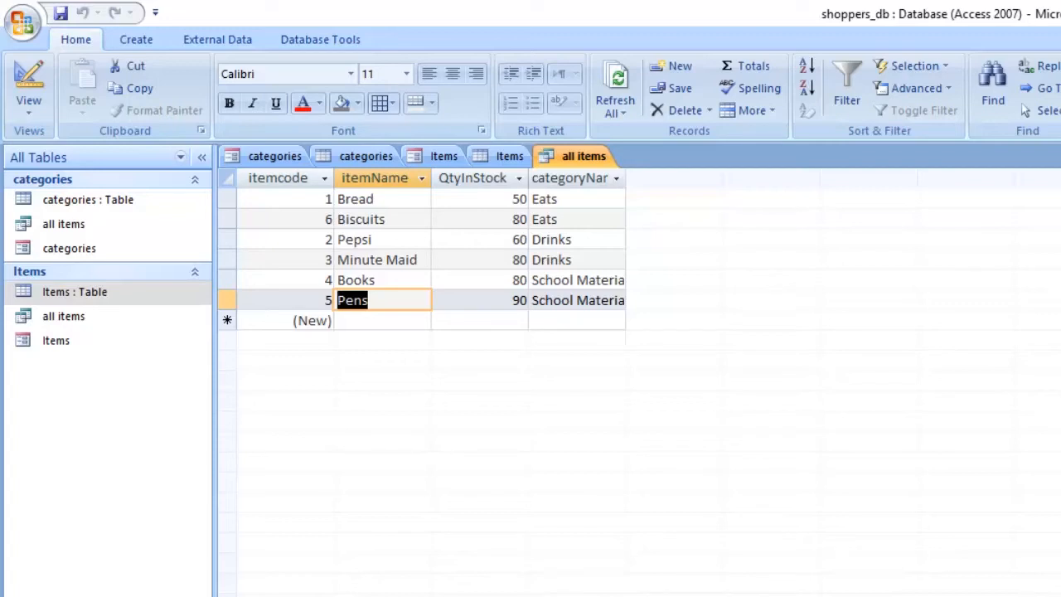
pyautogui.doubleClick(520, 199)
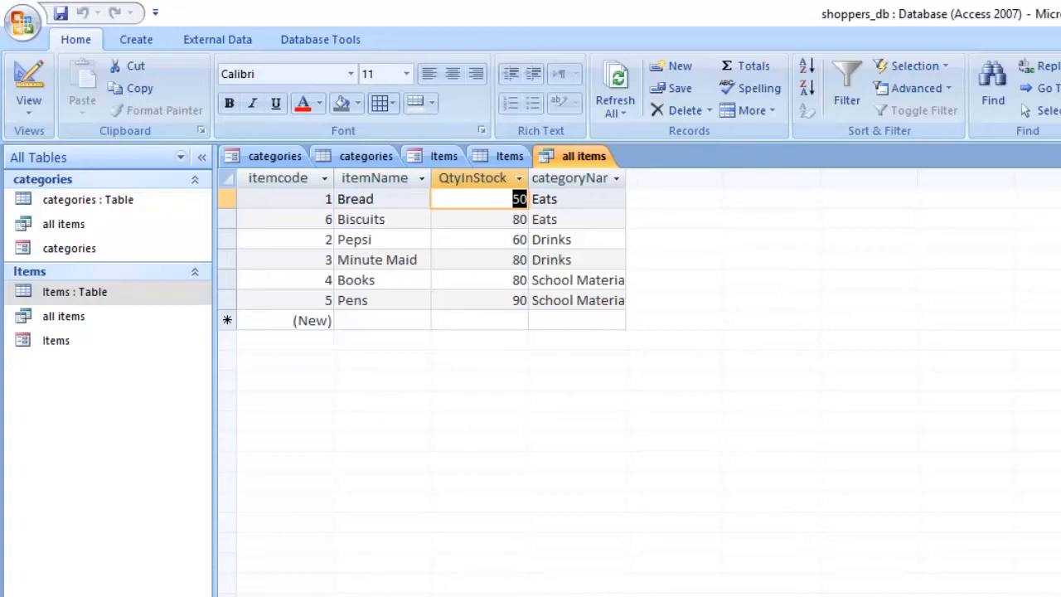
pyautogui.moveTo(512, 220); pyautogui.dragTo(527, 219)
pyautogui.press('Down')
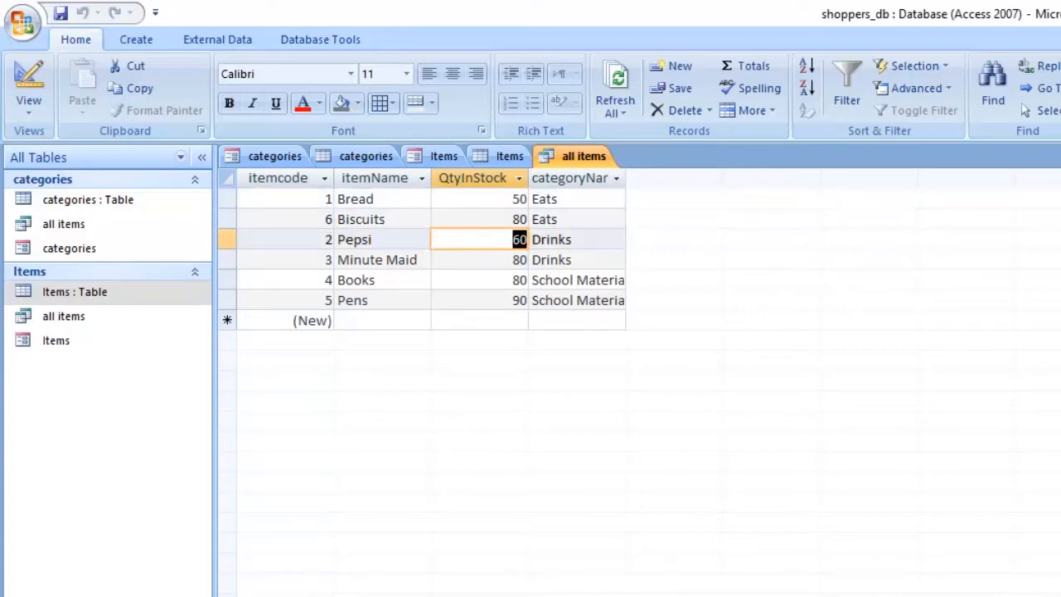
pyautogui.click(479, 300)
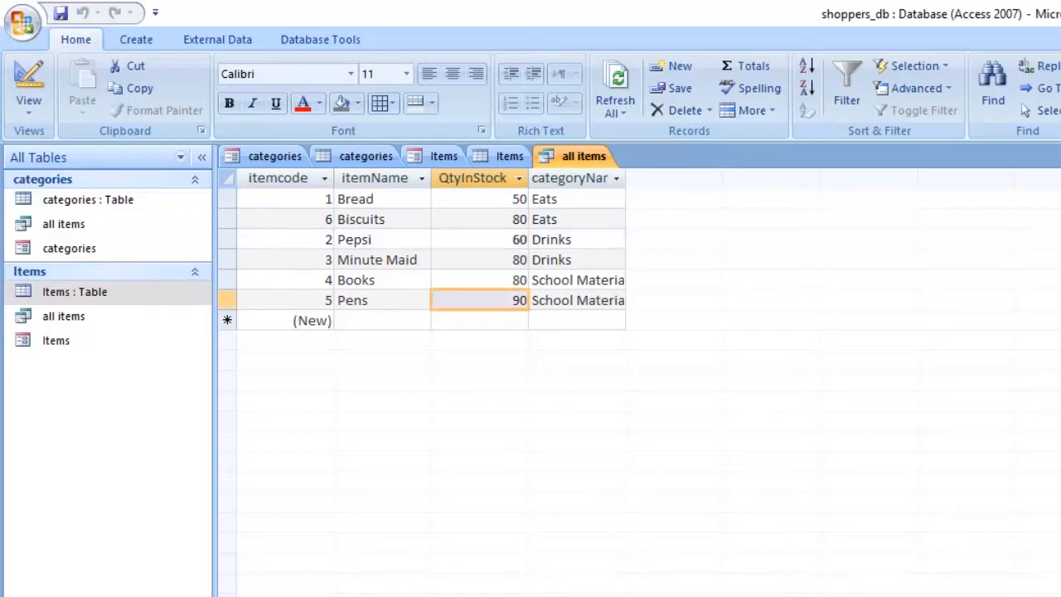
pyautogui.click(473, 178)
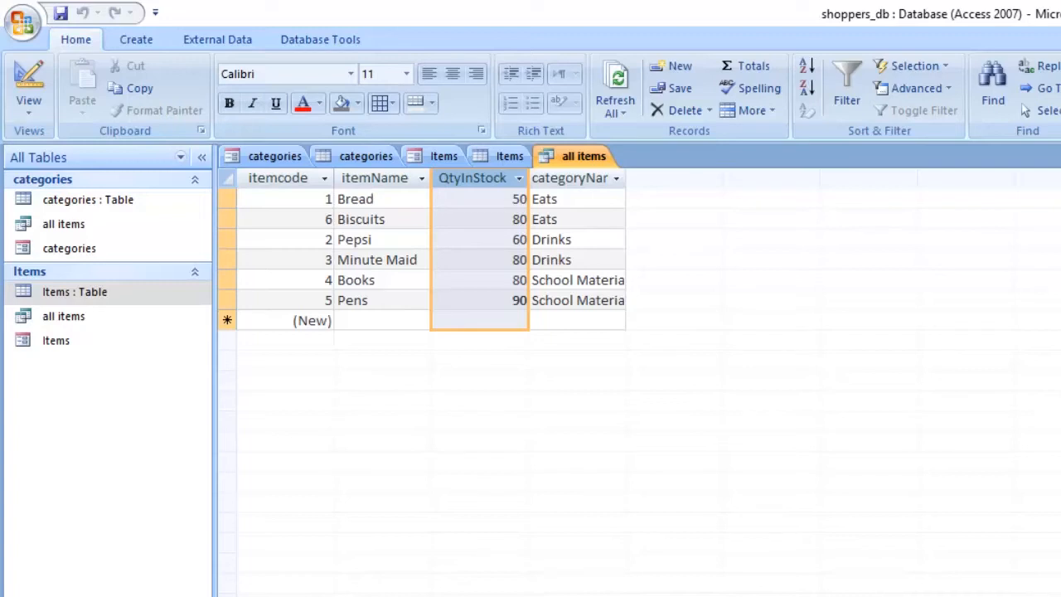
# Step: Examine the query results record by record, selecting the whole row of each item
pyautogui.click(227, 219)
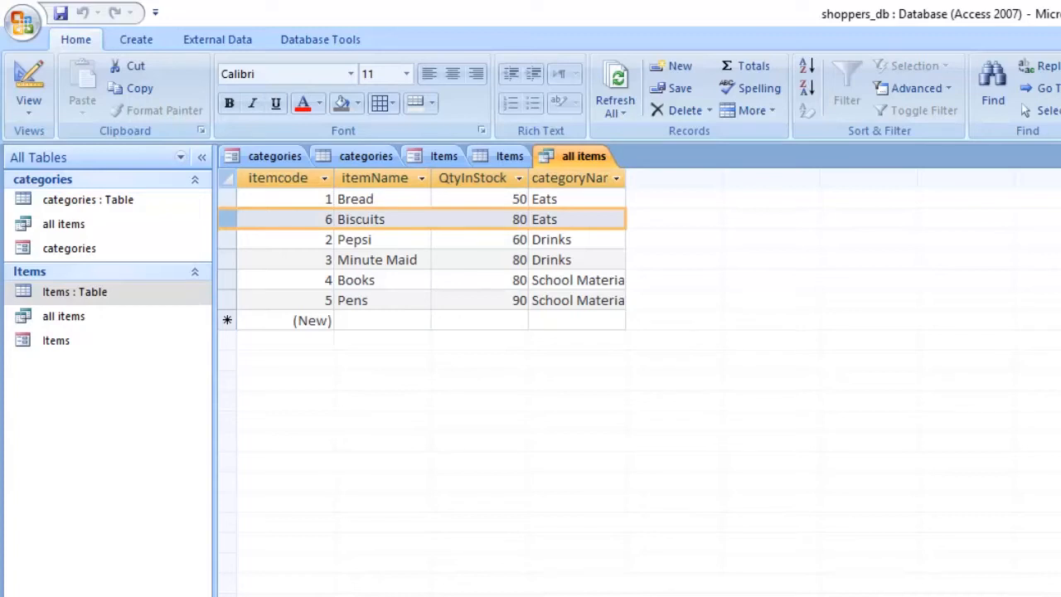
pyautogui.click(227, 260)
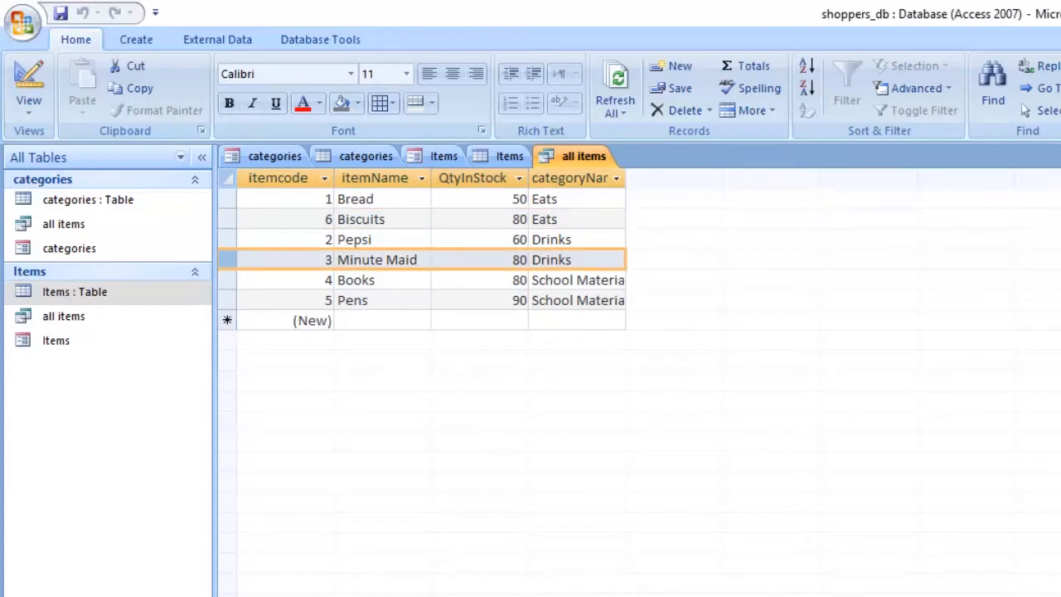
pyautogui.click(227, 281)
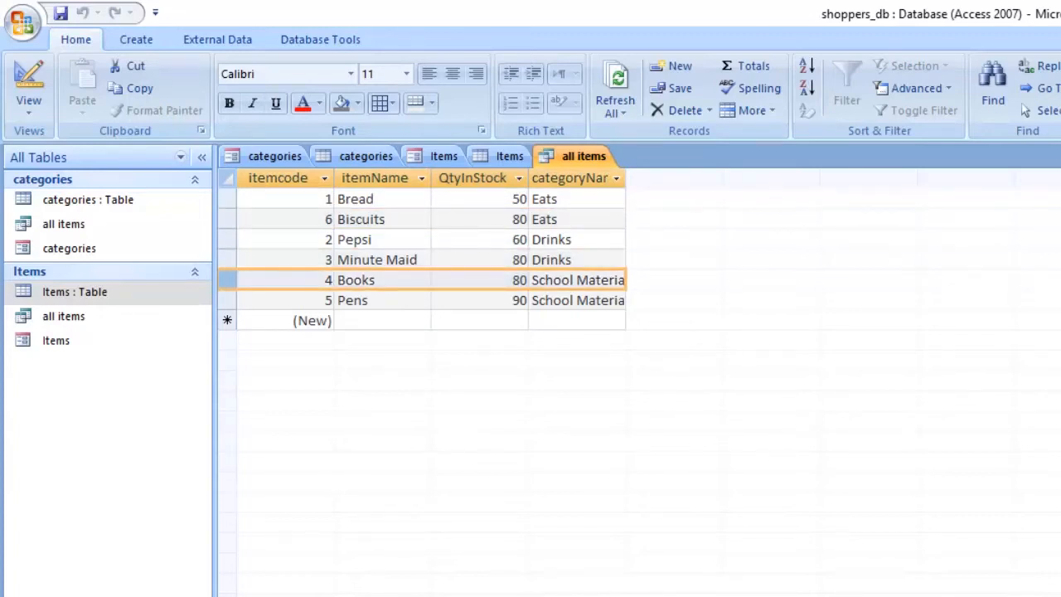
pyautogui.click(227, 301)
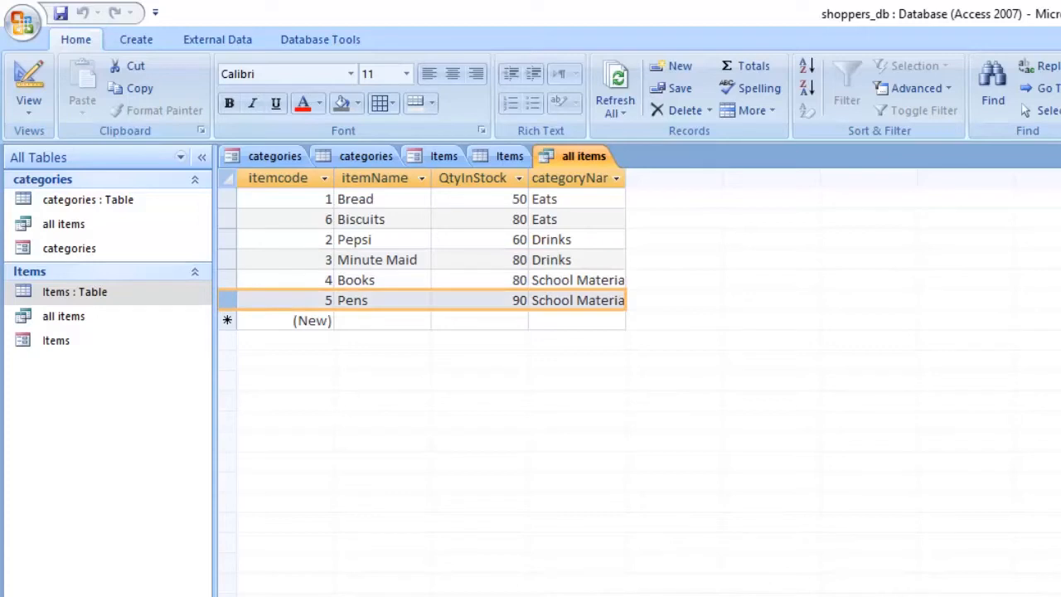
pyautogui.click(227, 239)
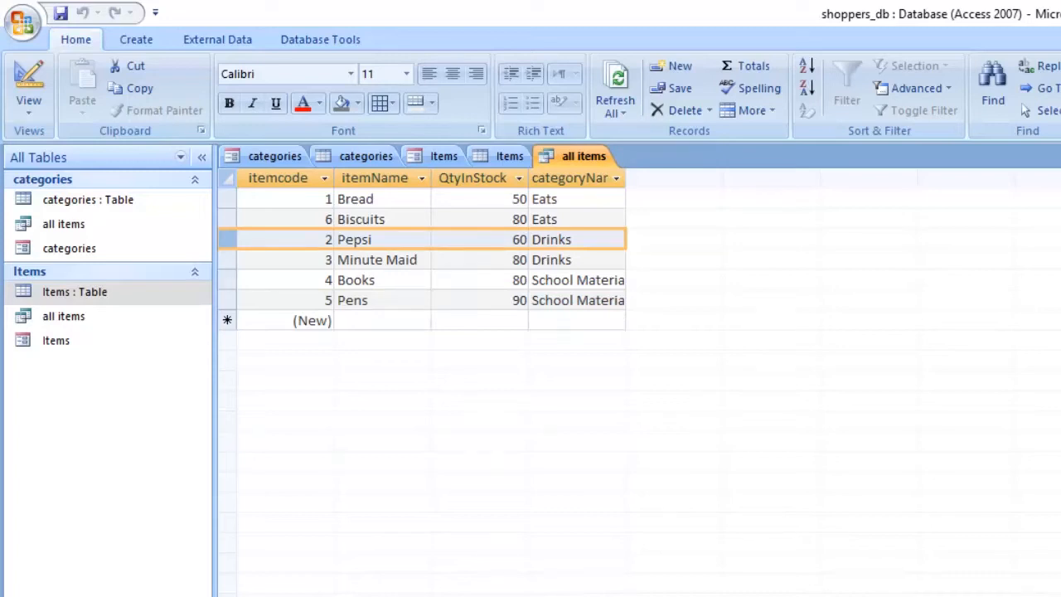
pyautogui.click(227, 199)
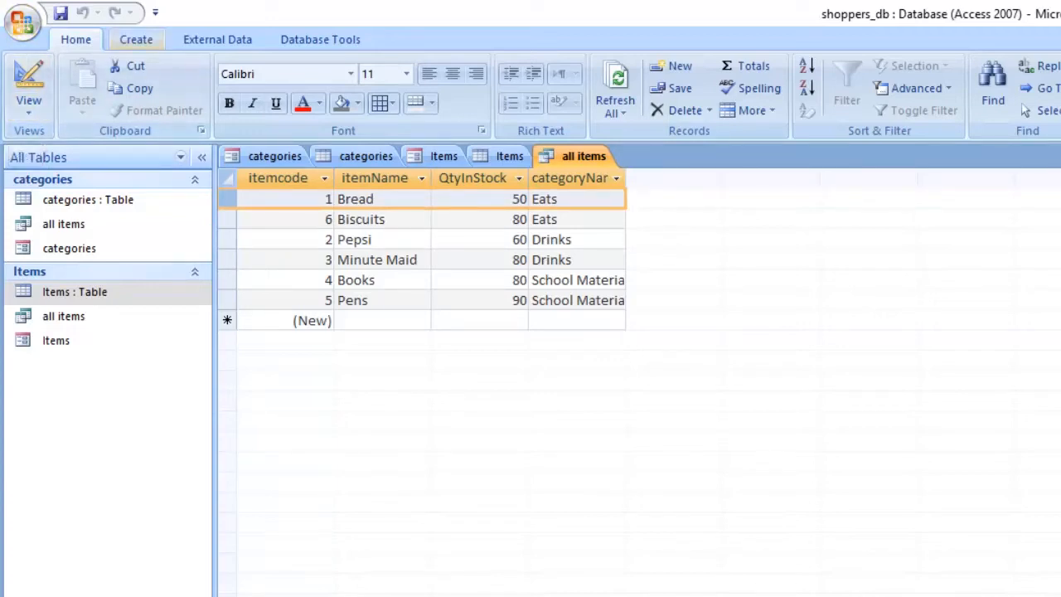
# Step: Create a new query in design view based on the Items table and enlarge its field list to fit all fields
pyautogui.click(136, 39)
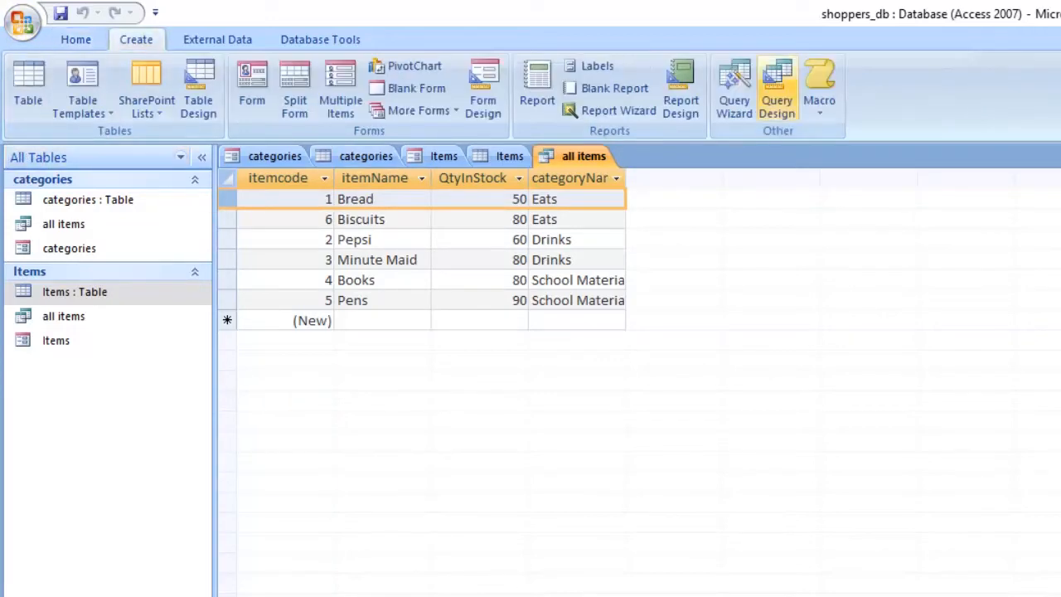
pyautogui.click(777, 90)
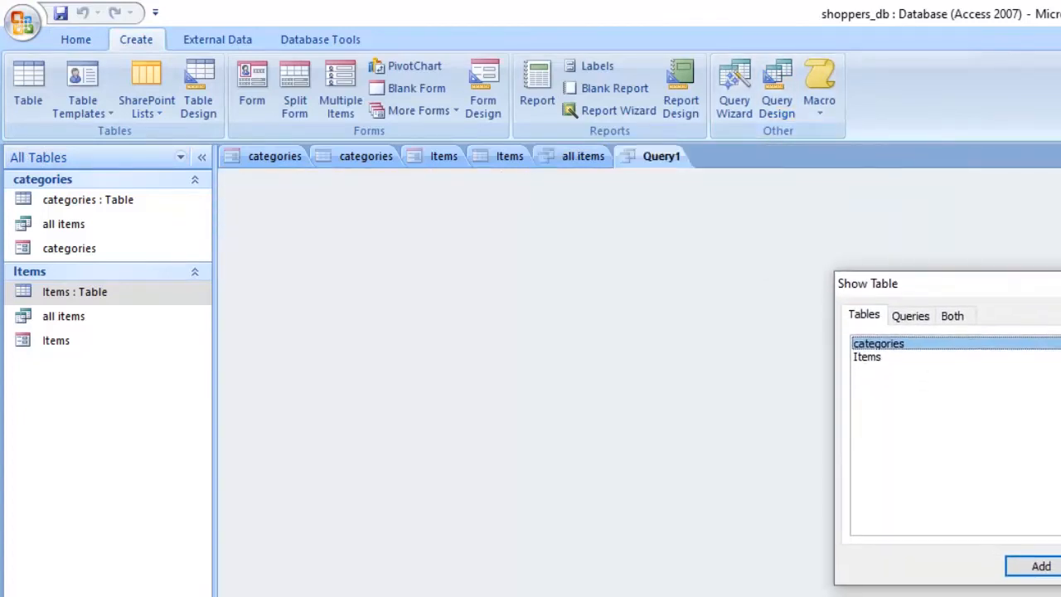
pyautogui.click(867, 356)
pyautogui.doubleClick(867, 356)
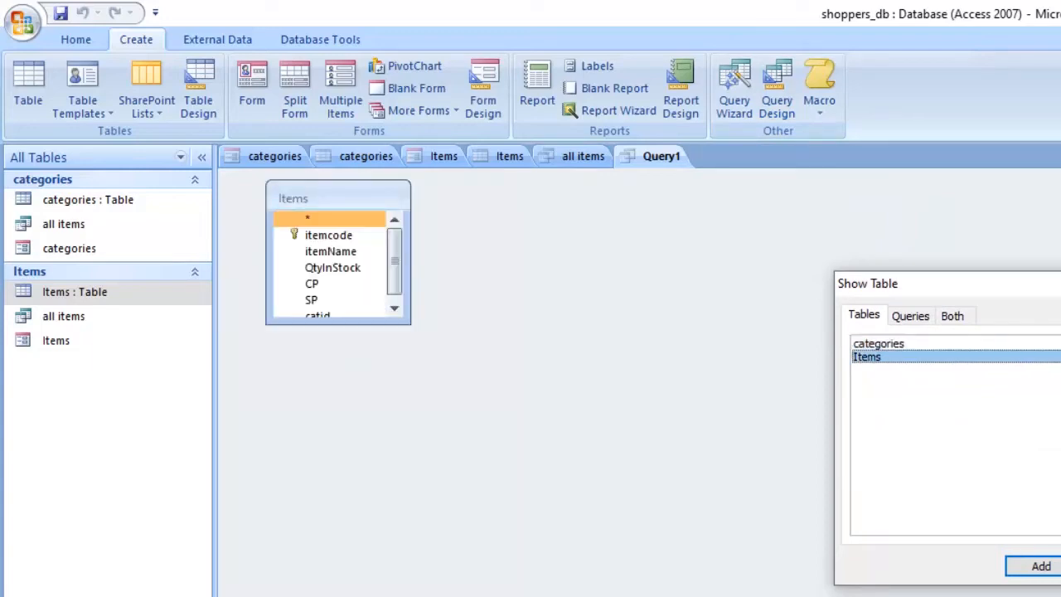
pyautogui.press('Escape')
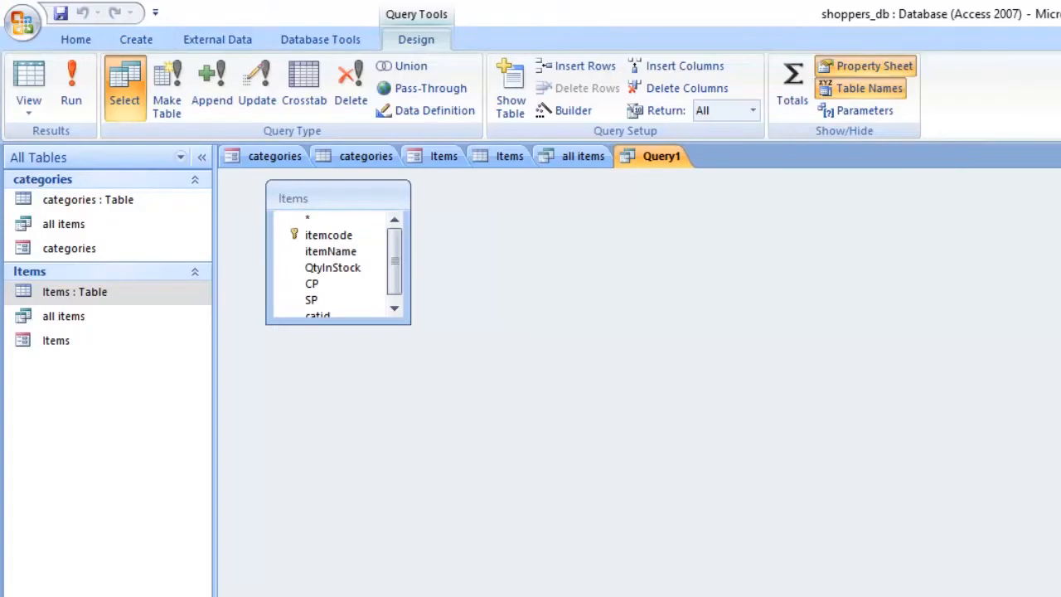
pyautogui.moveTo(410, 323)
pyautogui.mouseDown()
pyautogui.moveTo(412, 377)
pyautogui.moveTo(413, 341)
pyautogui.mouseUp()
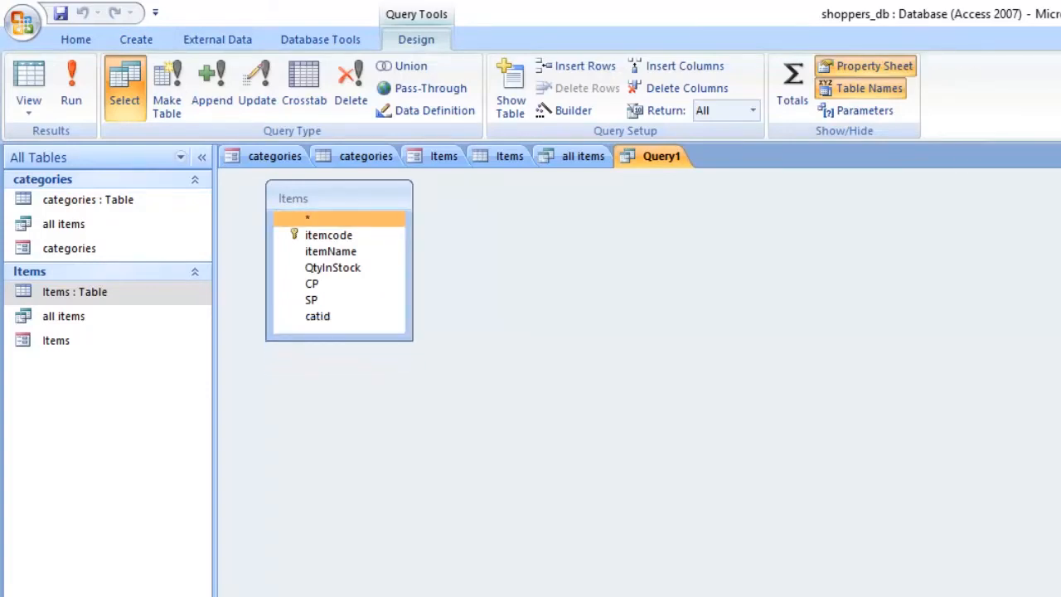
# Step: Add the itemcode, itemName and QtyInStock fields of the Items table to the query
pyautogui.click(329, 236)
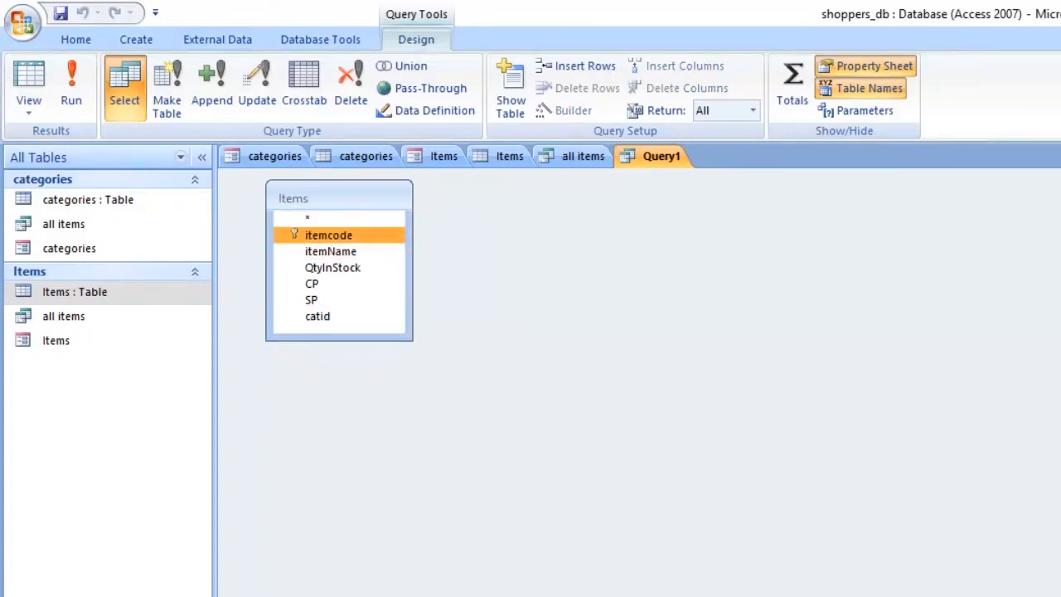
pyautogui.doubleClick(329, 235)
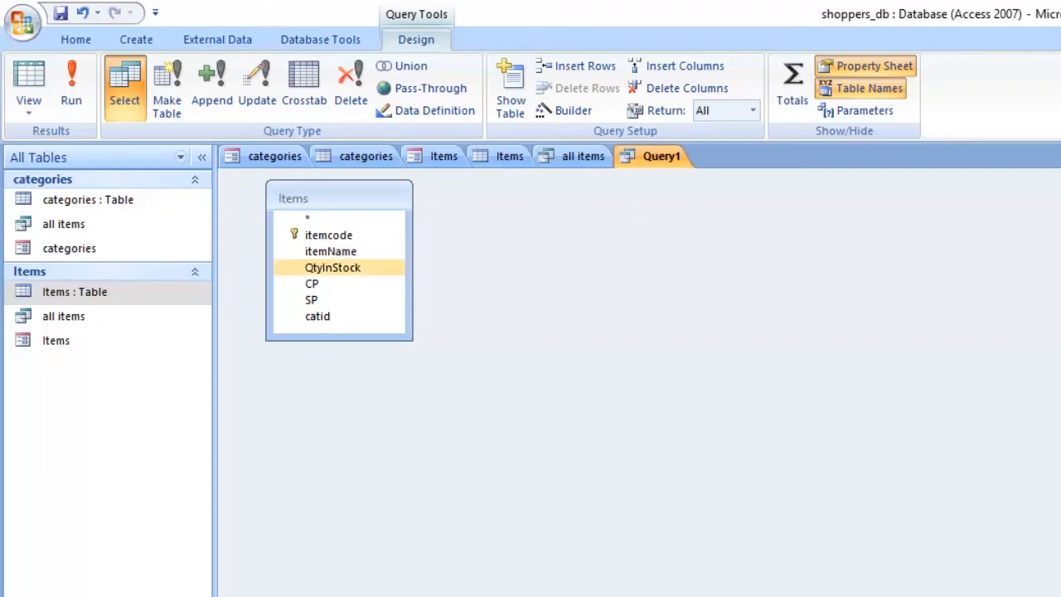
pyautogui.doubleClick(333, 268)
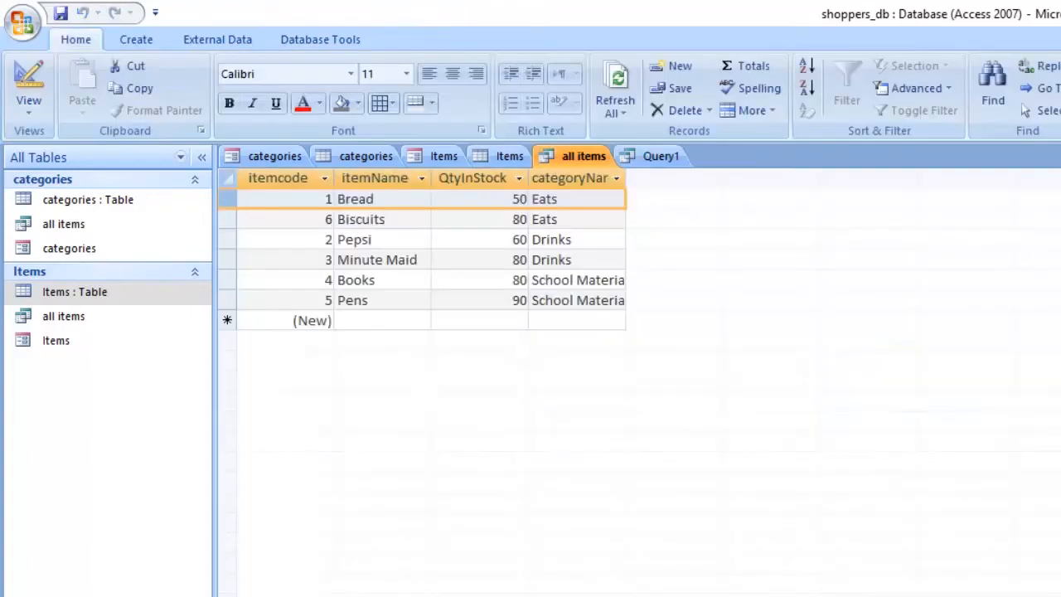
# Step: Check the QtyInStock values in the all items results and return to the new query's design
pyautogui.click(583, 156)
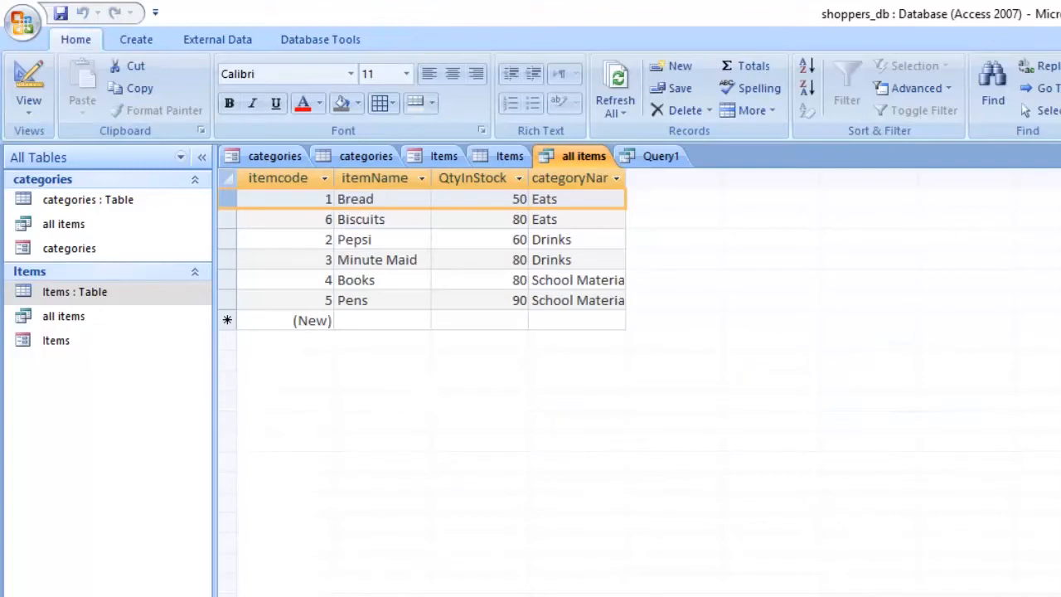
pyautogui.click(520, 239)
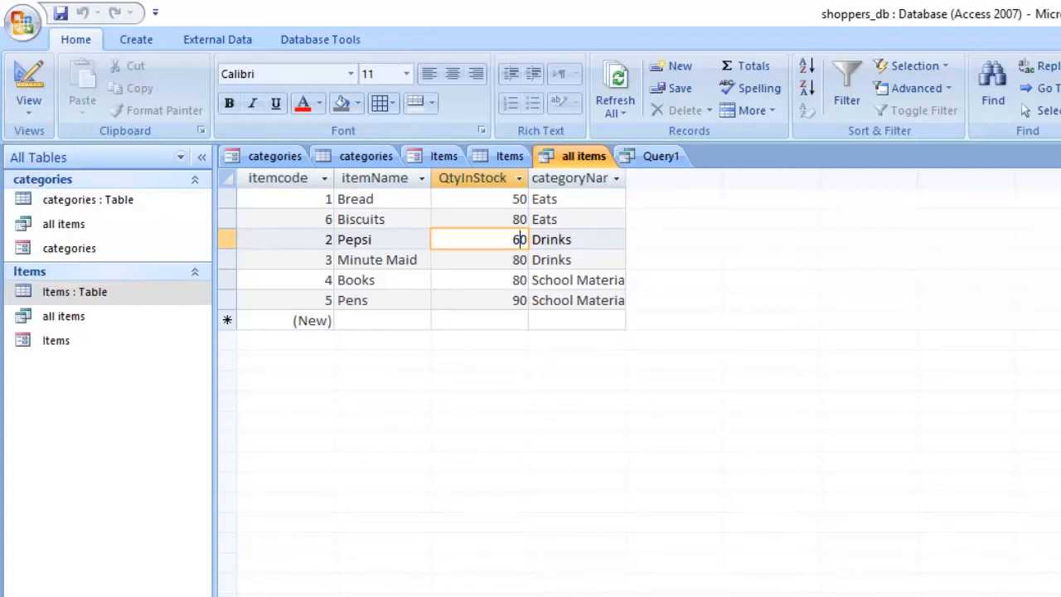
pyautogui.click(227, 199)
pyautogui.click(660, 157)
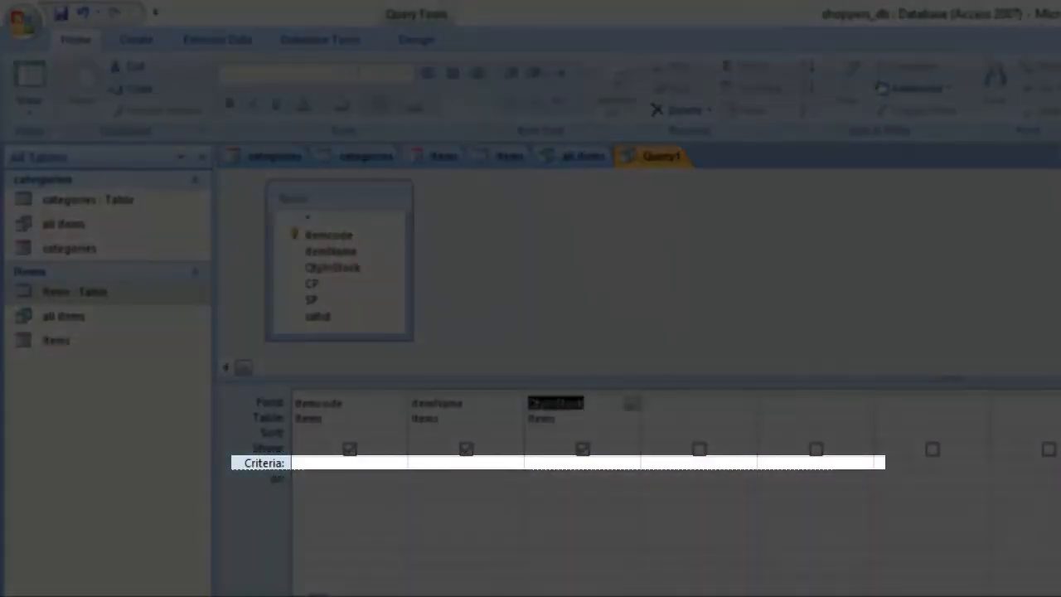
# Step: Restrict the query to items in stock above 60 by entering the criterion >60 for QtyInStock
pyautogui.click(331, 463)
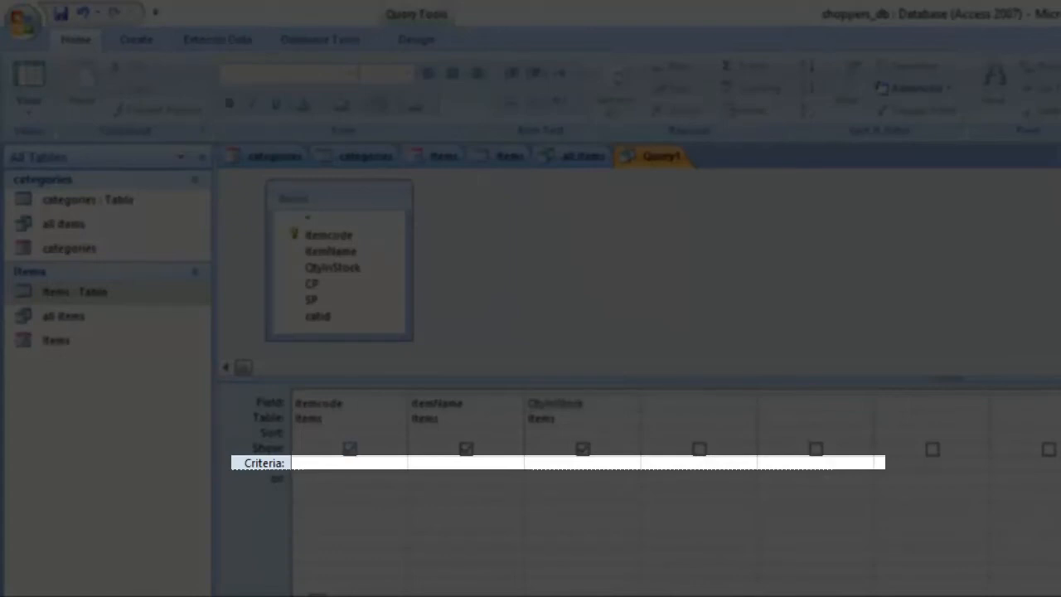
pyautogui.click(447, 462)
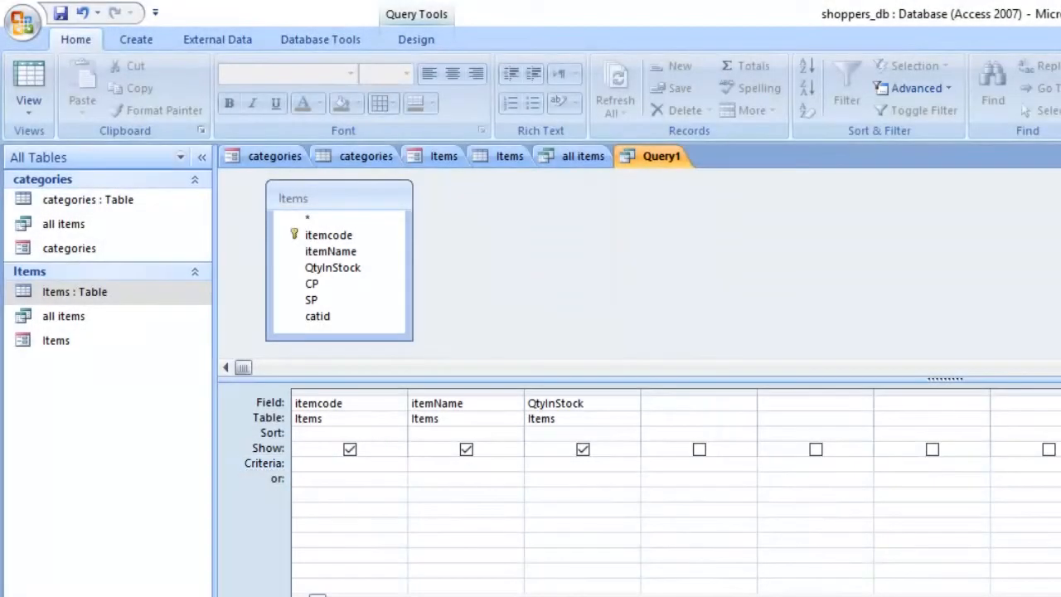
pyautogui.click(564, 463)
pyautogui.write('>60')
pyautogui.press('Return')
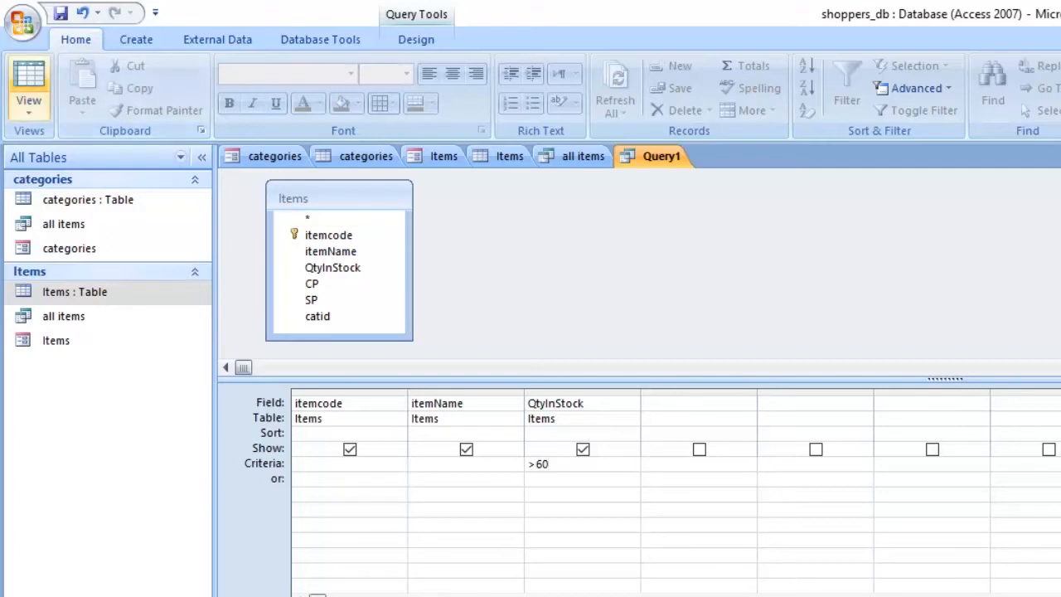
# Step: Run the query, compare its records with the all items results and examine the QtyInStock column and the Pens record
pyautogui.click(28, 100)
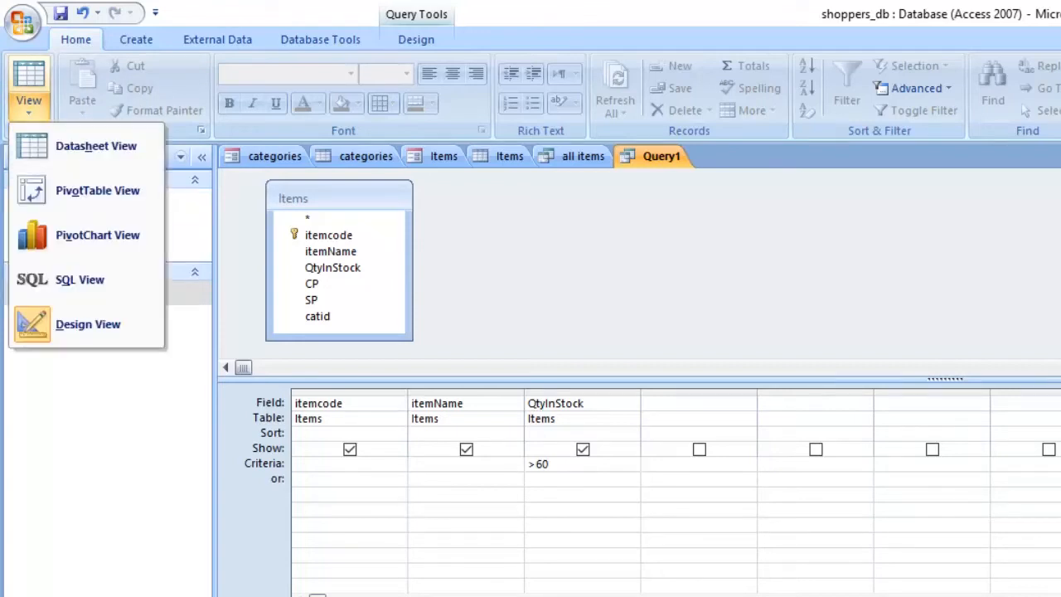
pyautogui.click(91, 146)
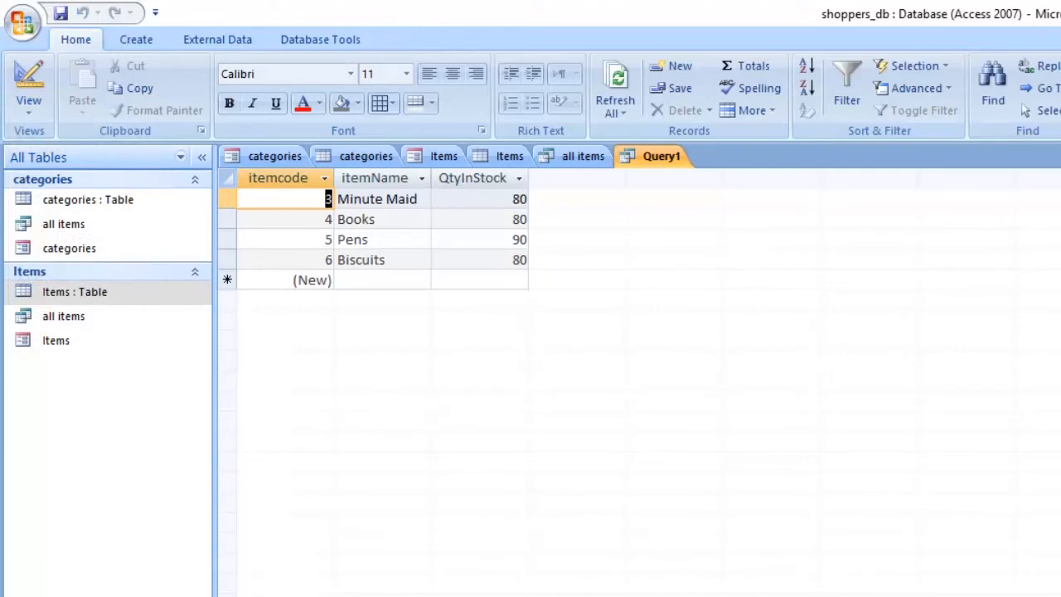
pyautogui.click(582, 156)
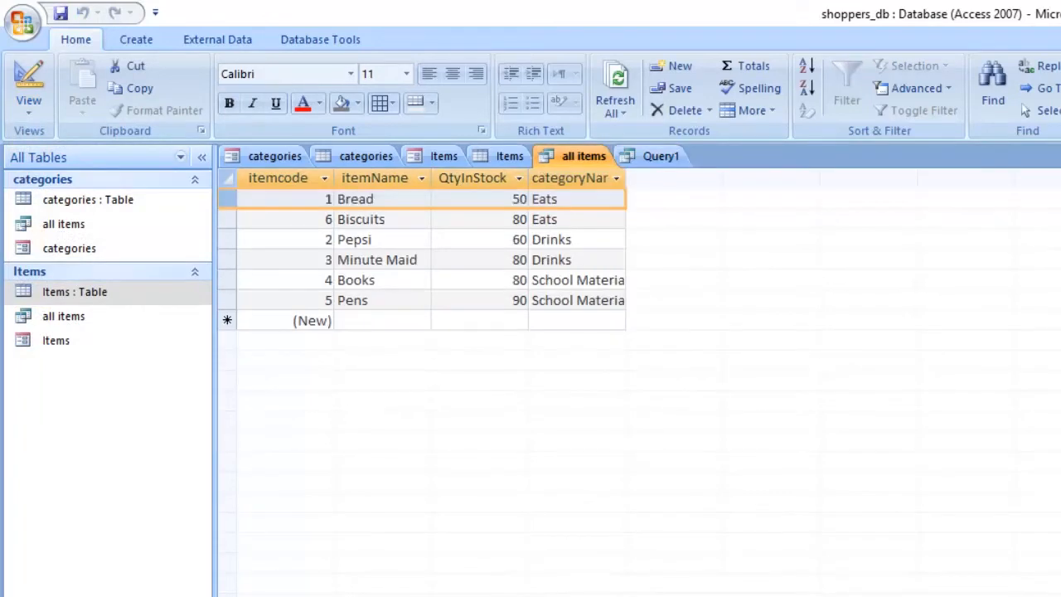
pyautogui.click(227, 239)
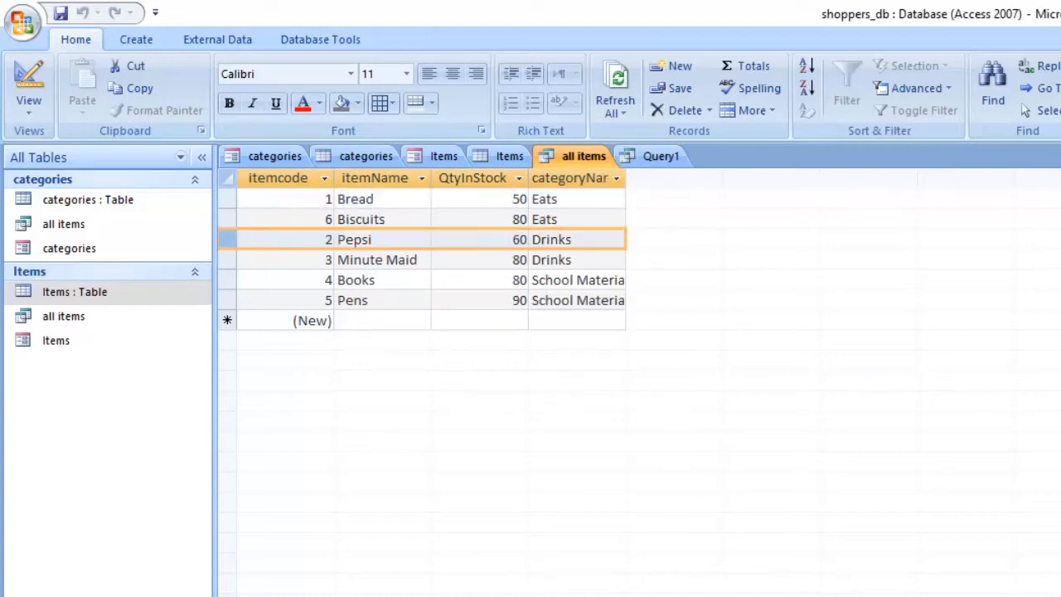
pyautogui.click(660, 156)
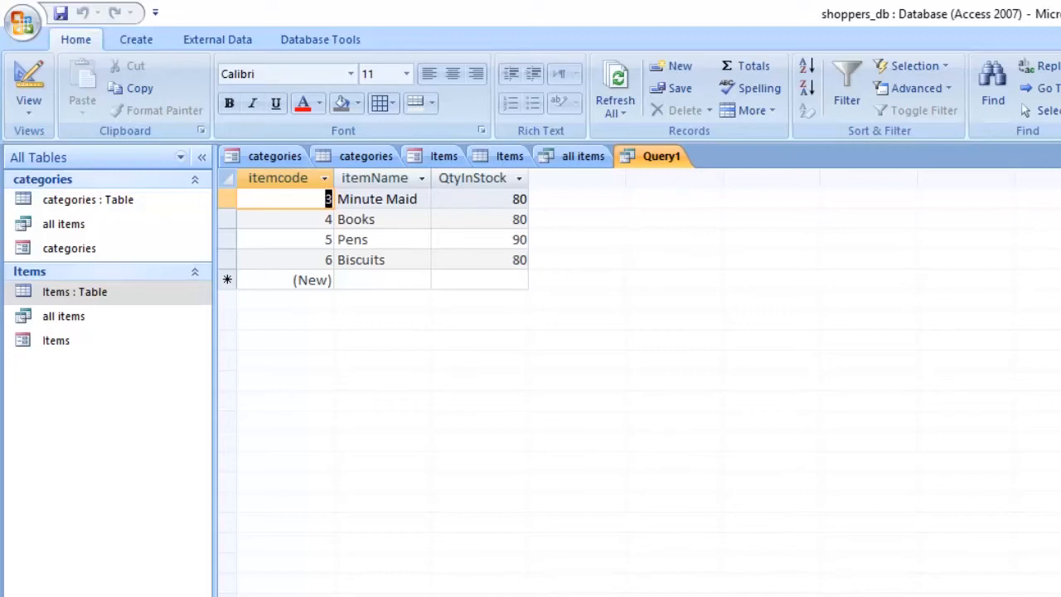
pyautogui.click(472, 178)
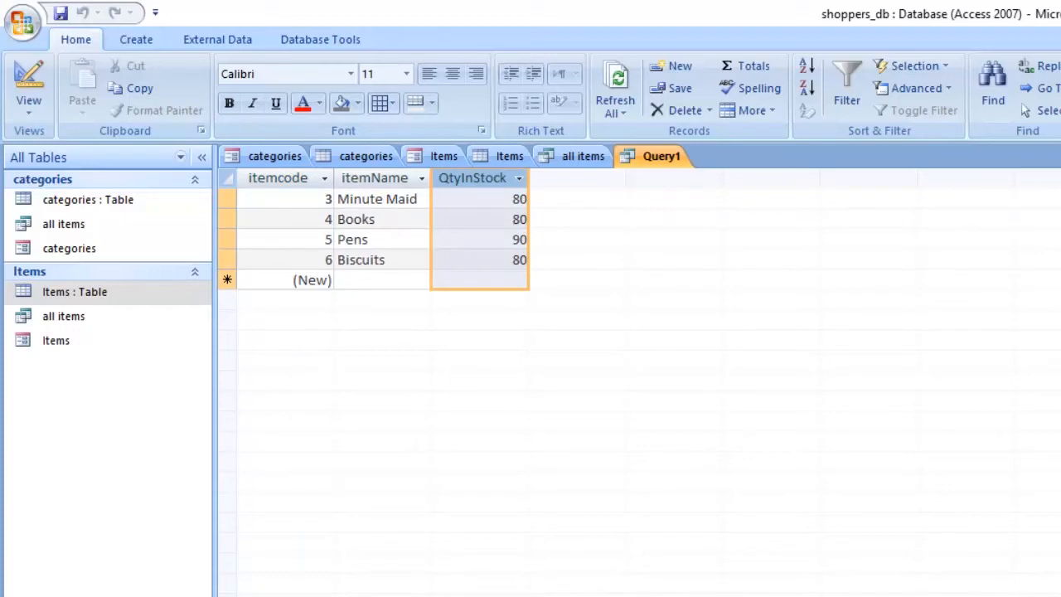
pyautogui.click(228, 239)
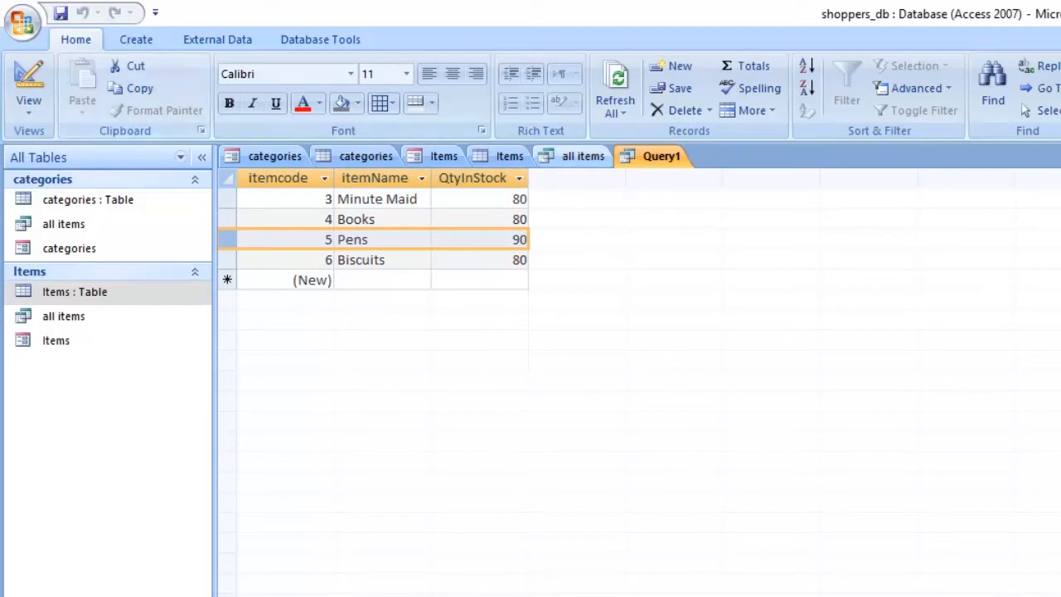
# Step: Change the QtyInStock criterion to 90, run the query and check the quantity in the results
pyautogui.click(29, 103)
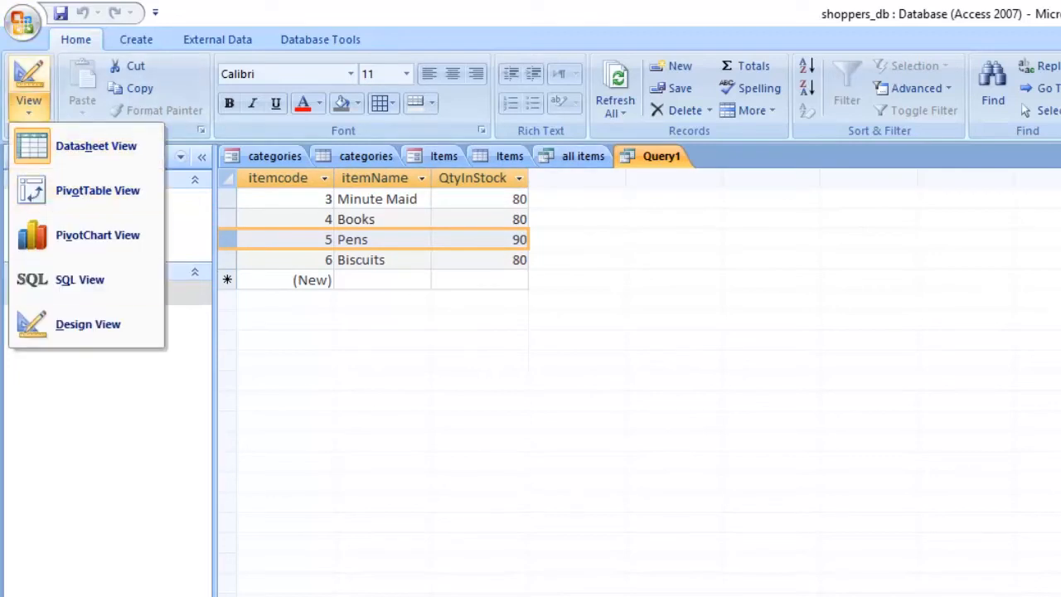
pyautogui.click(87, 324)
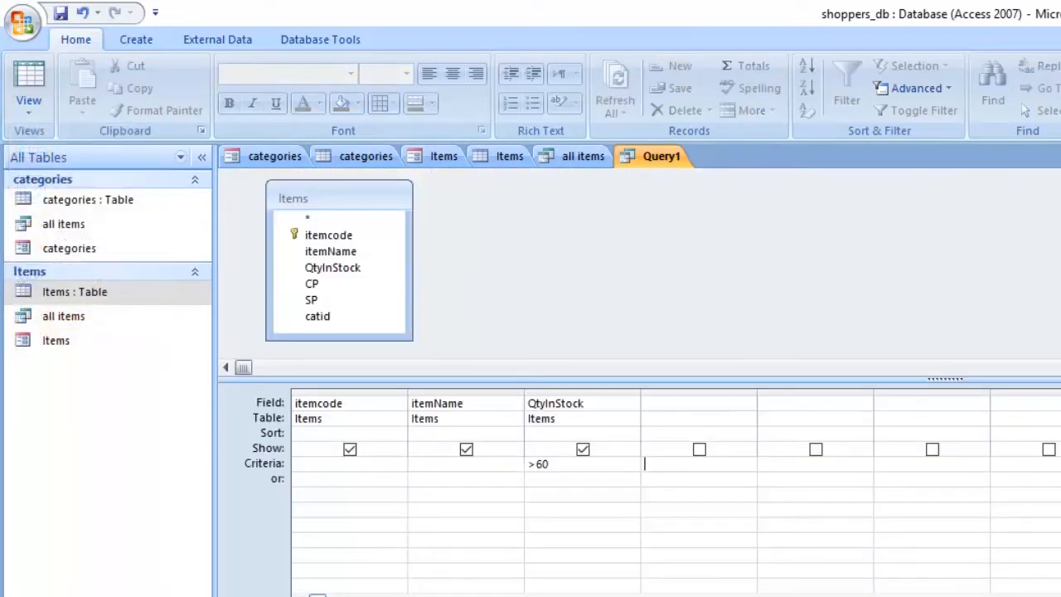
pyautogui.hotkey('shift', 'Tab')
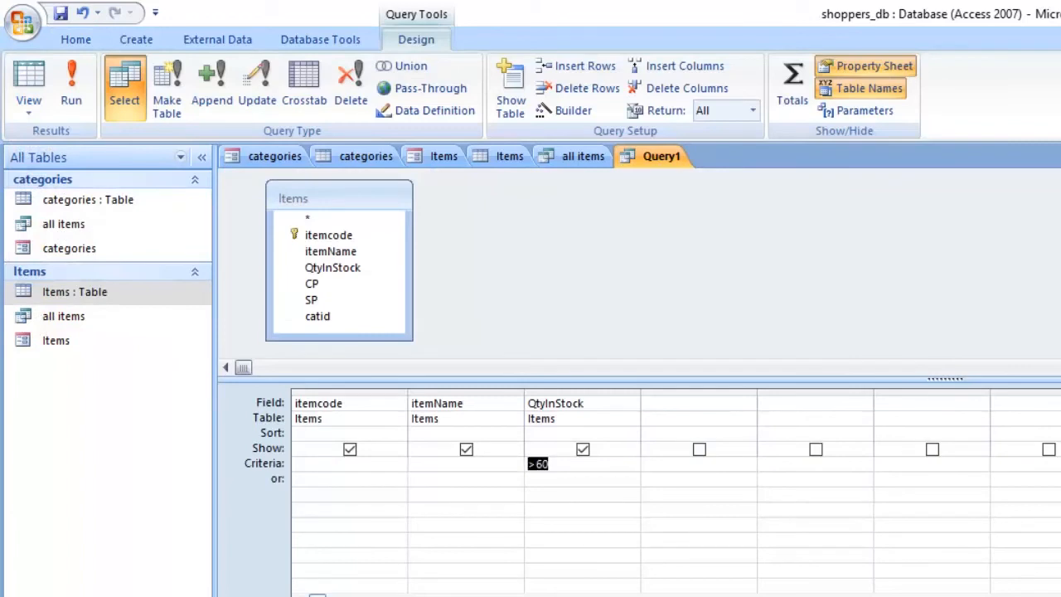
pyautogui.write('90')
pyautogui.press('Tab')
pyautogui.click(71, 87)
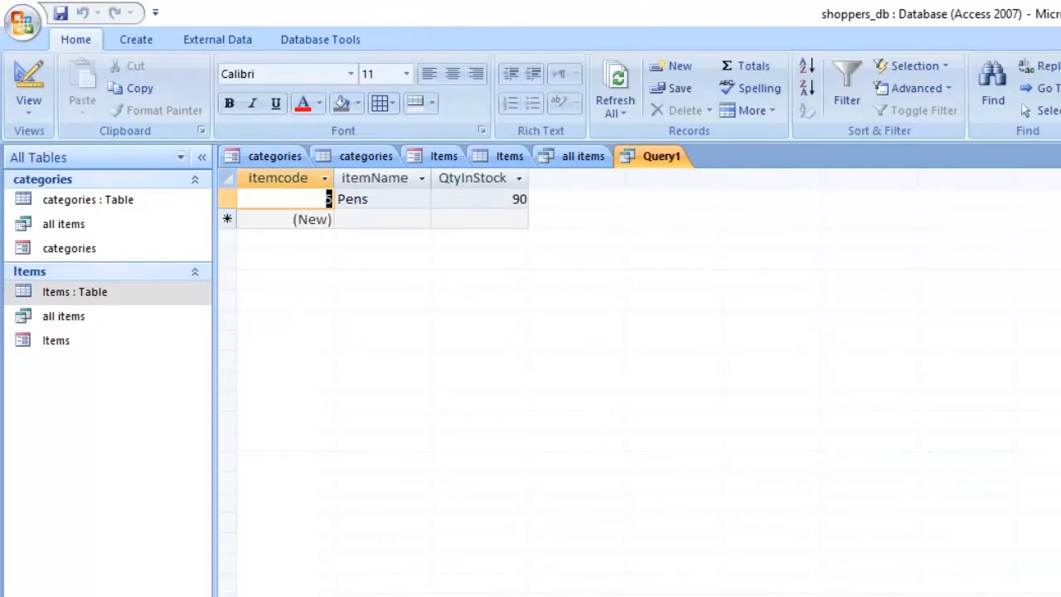
pyautogui.moveTo(511, 199); pyautogui.dragTo(528, 199)
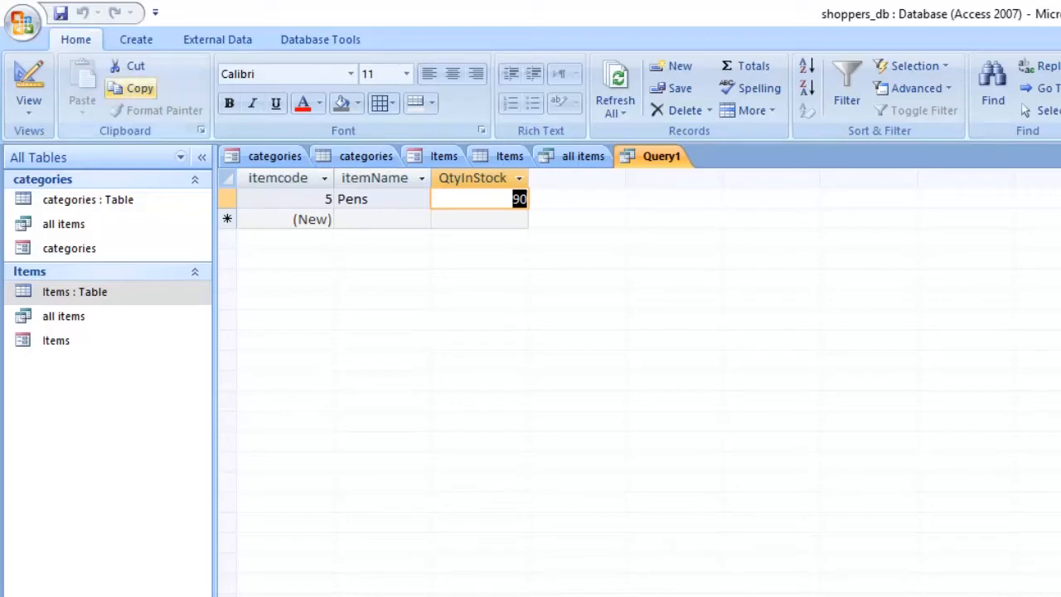
# Step: Return to design view and set the QtyInStock criteria to 60 or 80, with each value on its own row
pyautogui.click(28, 101)
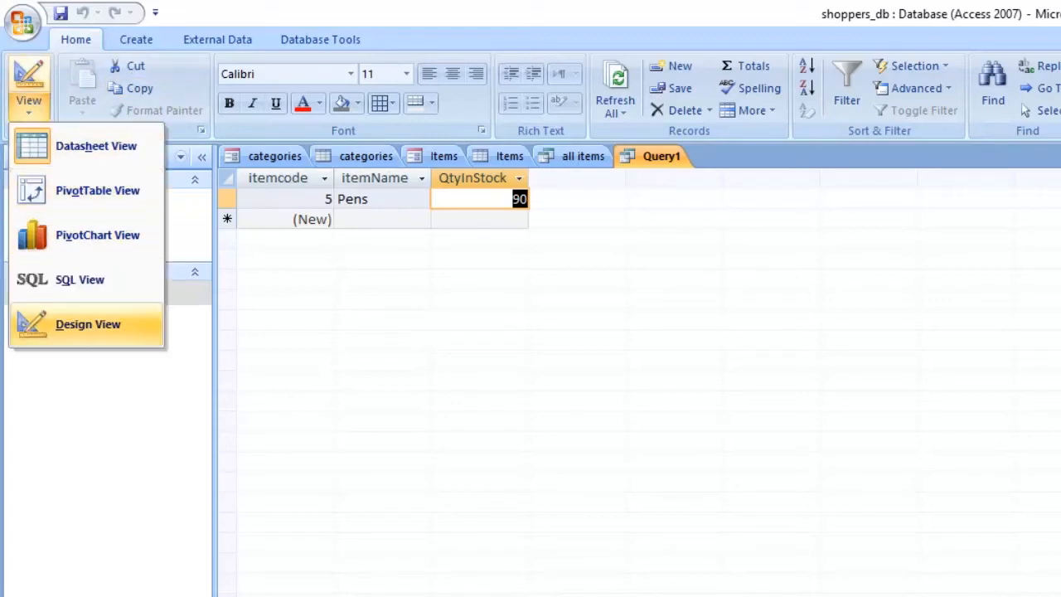
pyautogui.click(88, 324)
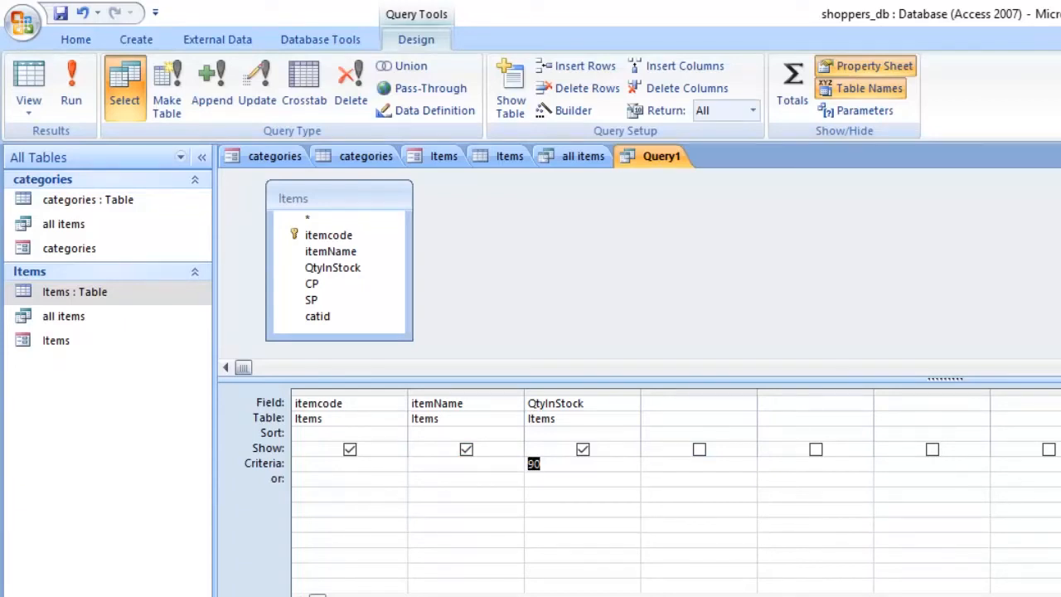
pyautogui.write('60')
pyautogui.press('Return')
pyautogui.write('80')
# Step: Examine the QtyInStock values item by item in the all items results against the 60 or 80 criteria
pyautogui.click(583, 155)
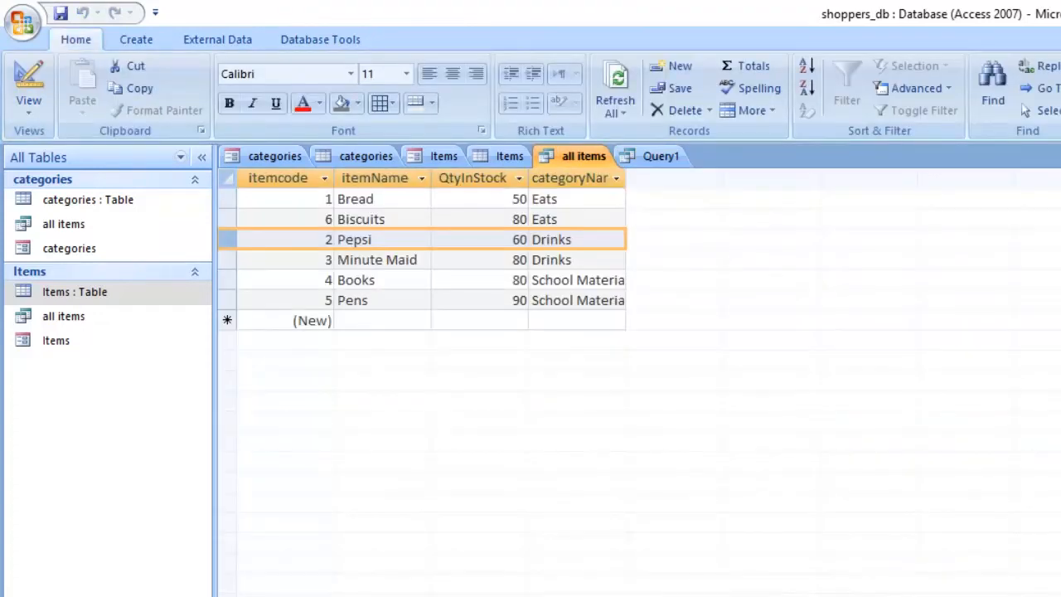
pyautogui.click(499, 240)
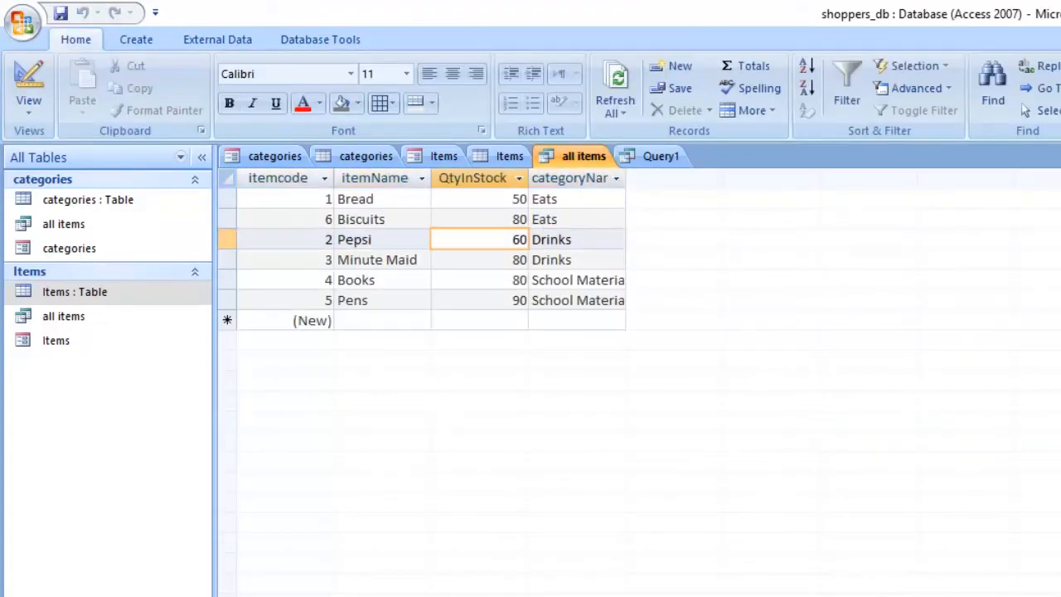
pyautogui.click(519, 219)
pyautogui.click(519, 259)
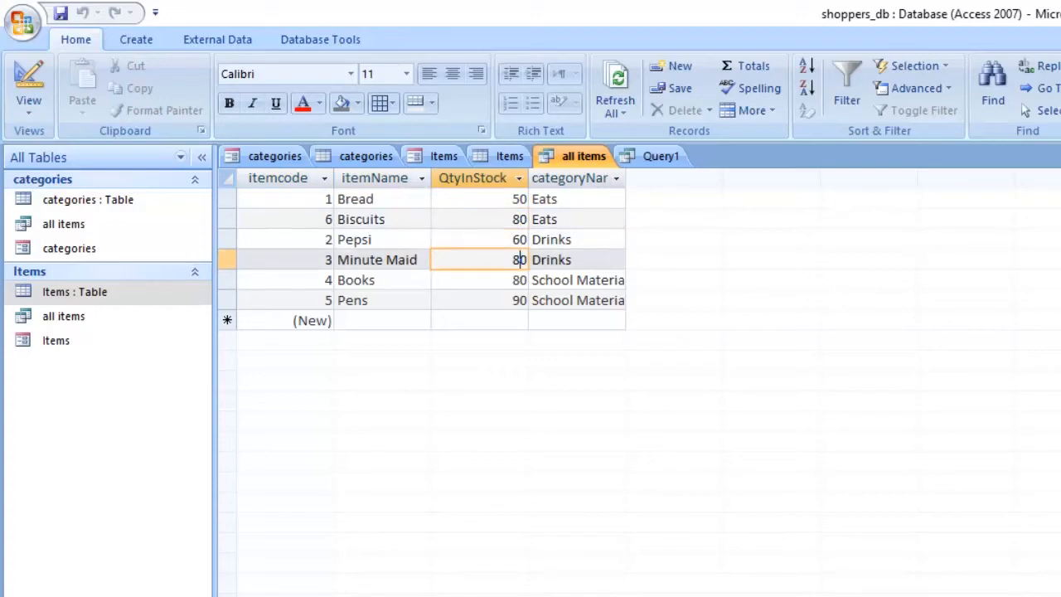
pyautogui.click(519, 279)
pyautogui.click(519, 300)
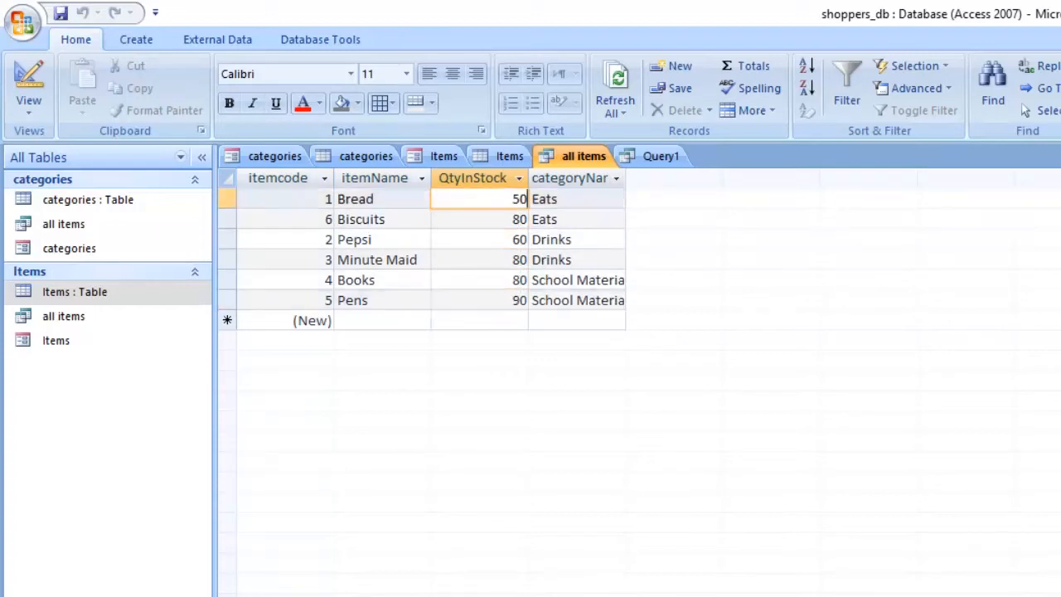
# Step: Run the query with the 60 or 80 criteria and compare its records with the all items results
pyautogui.click(661, 156)
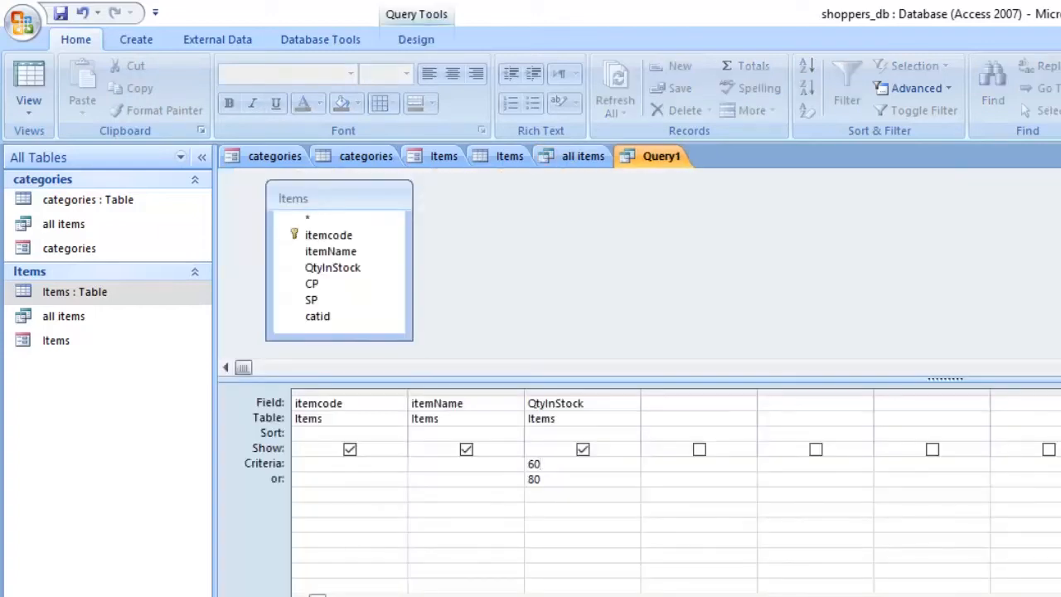
pyautogui.click(29, 106)
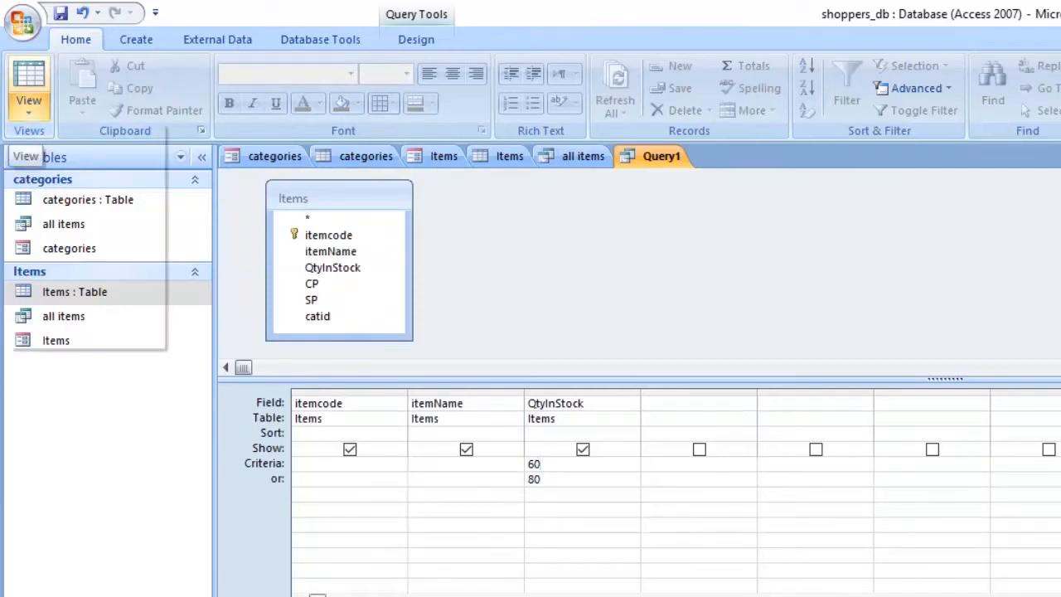
pyautogui.click(95, 146)
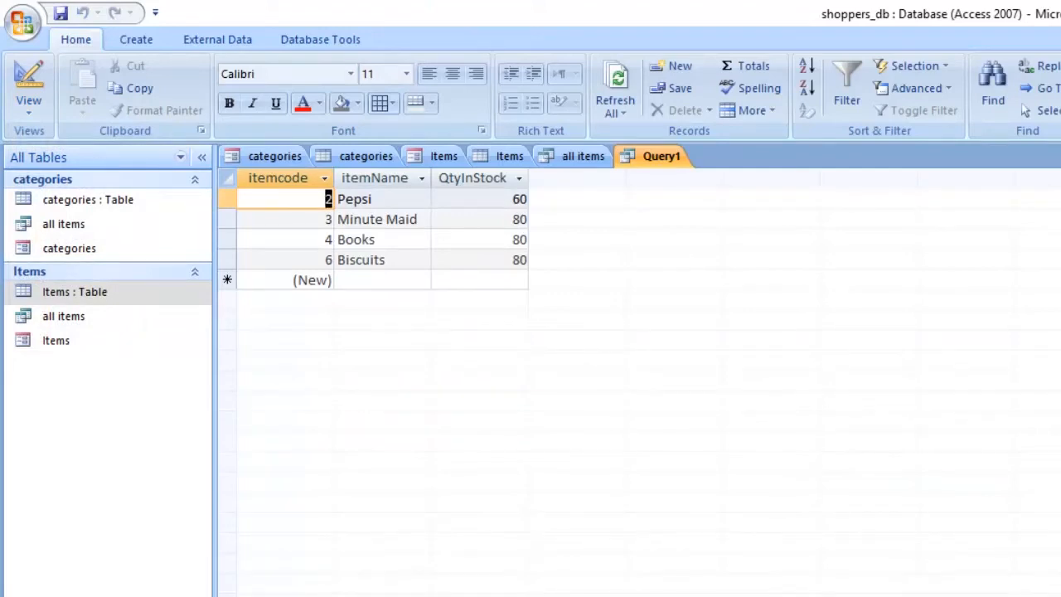
pyautogui.click(583, 156)
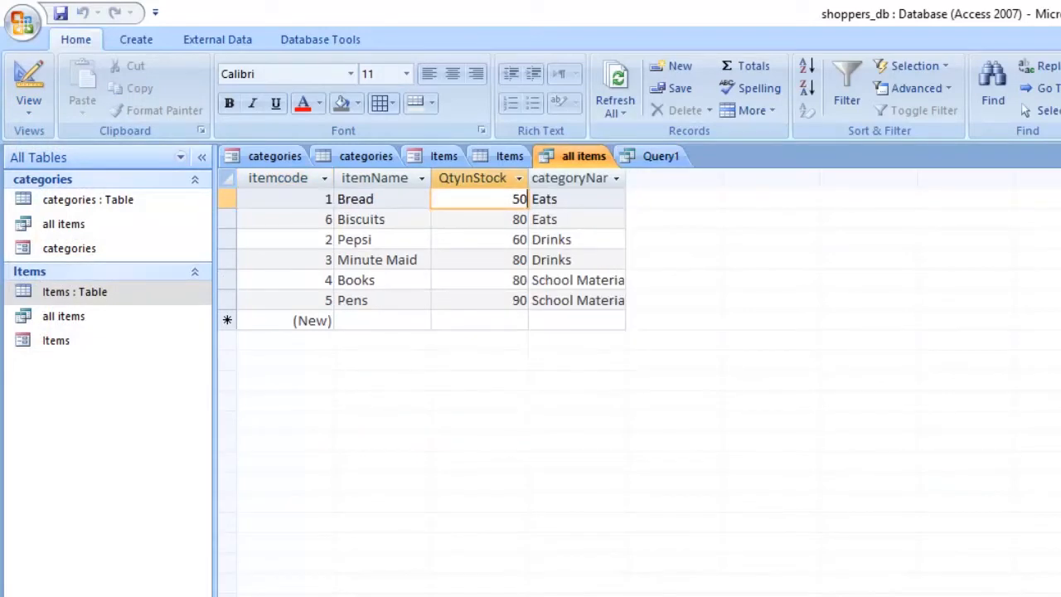
pyautogui.click(661, 156)
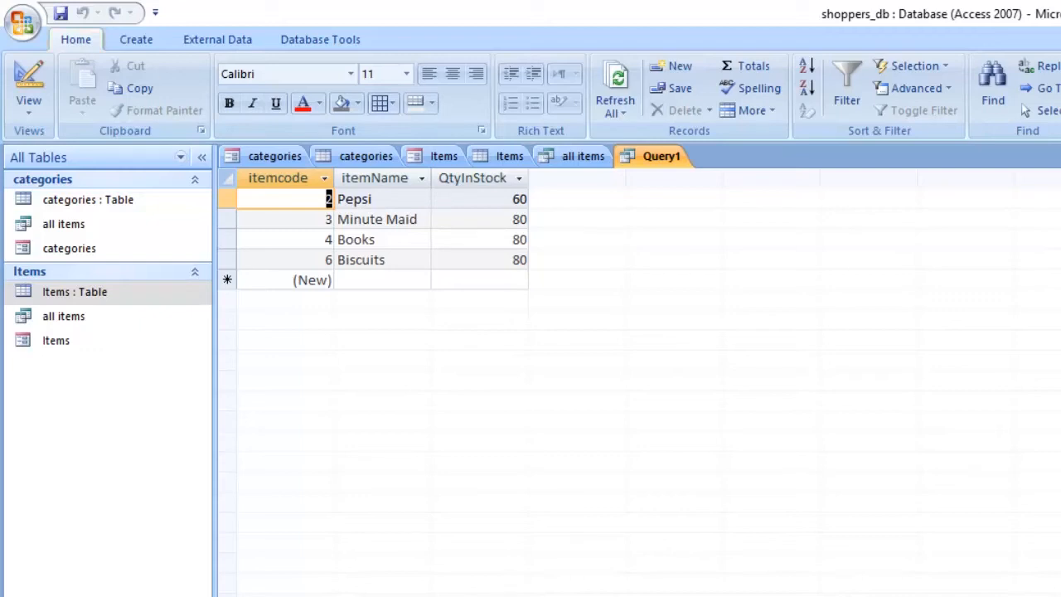
# Step: Return the query to design view and clear both QtyInStock criteria values
pyautogui.click(28, 101)
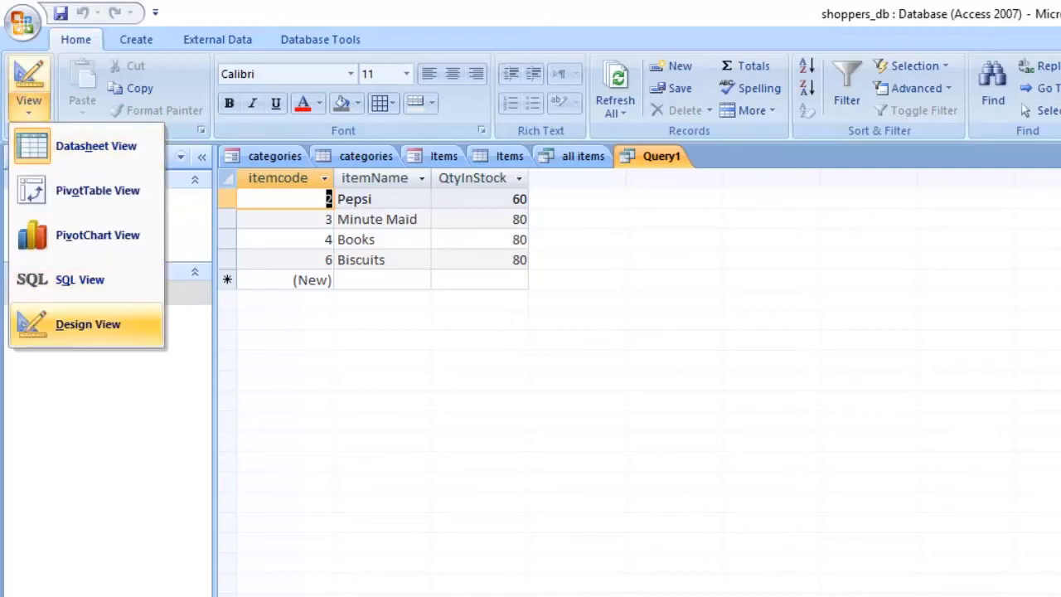
pyautogui.click(88, 324)
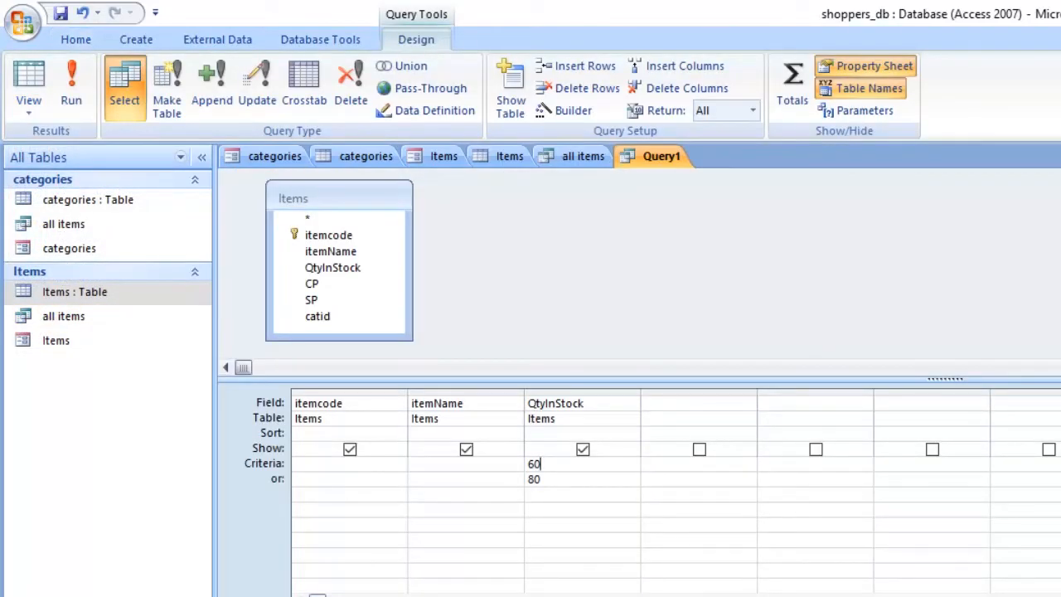
pyautogui.hotkey('shift', 'Home')
pyautogui.press('Delete')
pyautogui.press('Down')
pyautogui.press('Delete')
pyautogui.click(338, 478)
pyautogui.click(695, 403)
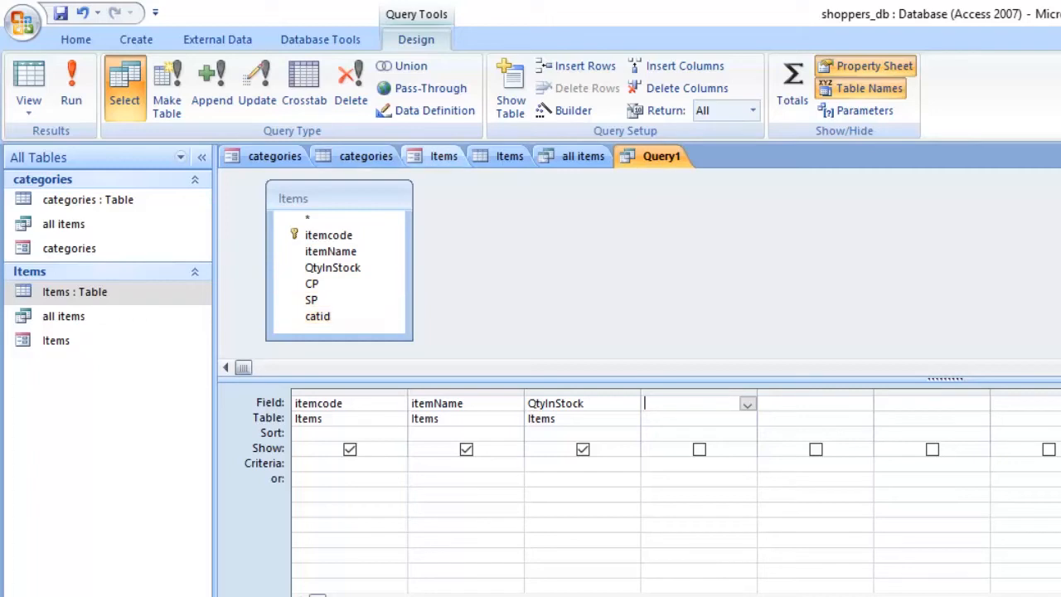
# Step: Add the categories table to the query and include its categoryName field in the design grid
pyautogui.click(489, 240)
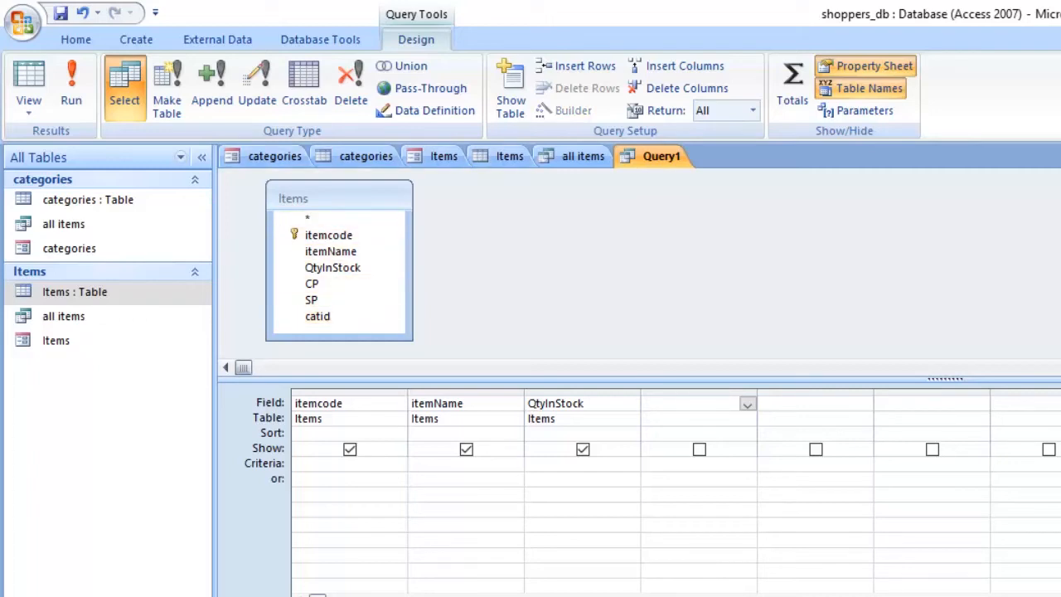
pyautogui.rightClick(432, 282)
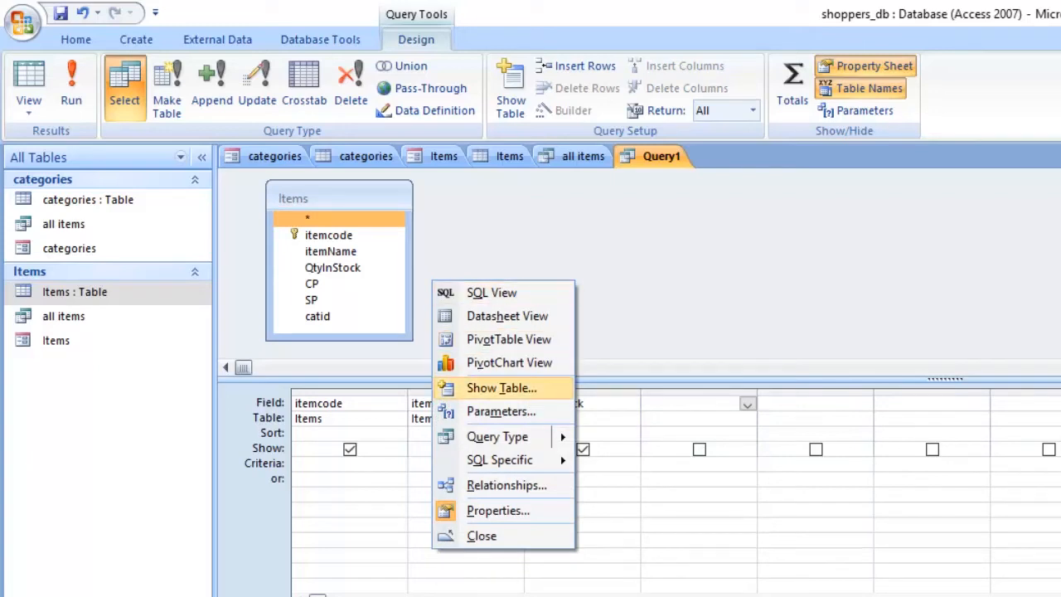
pyautogui.click(501, 388)
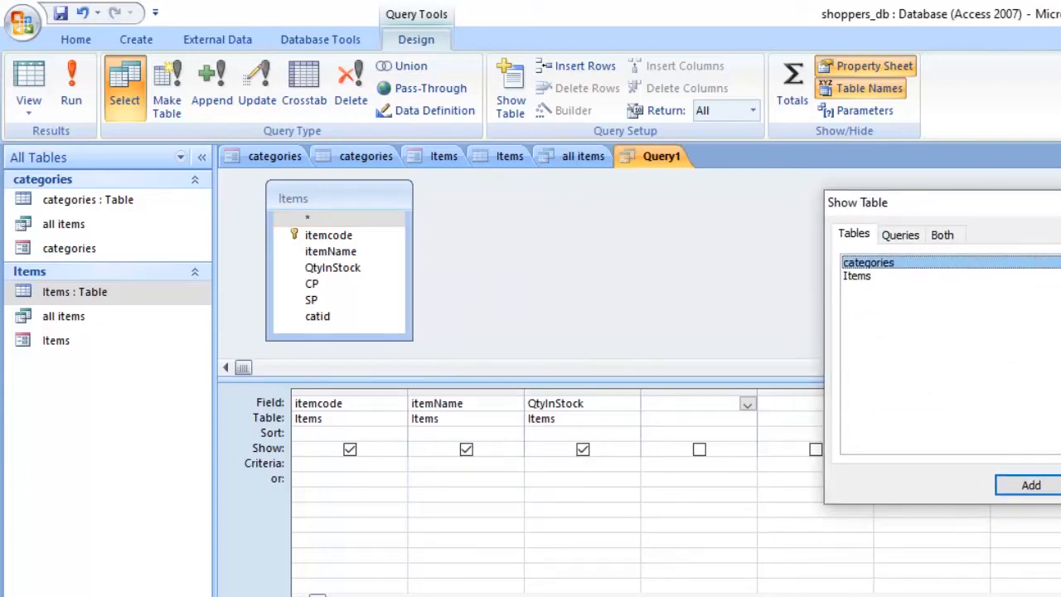
pyautogui.click(1030, 485)
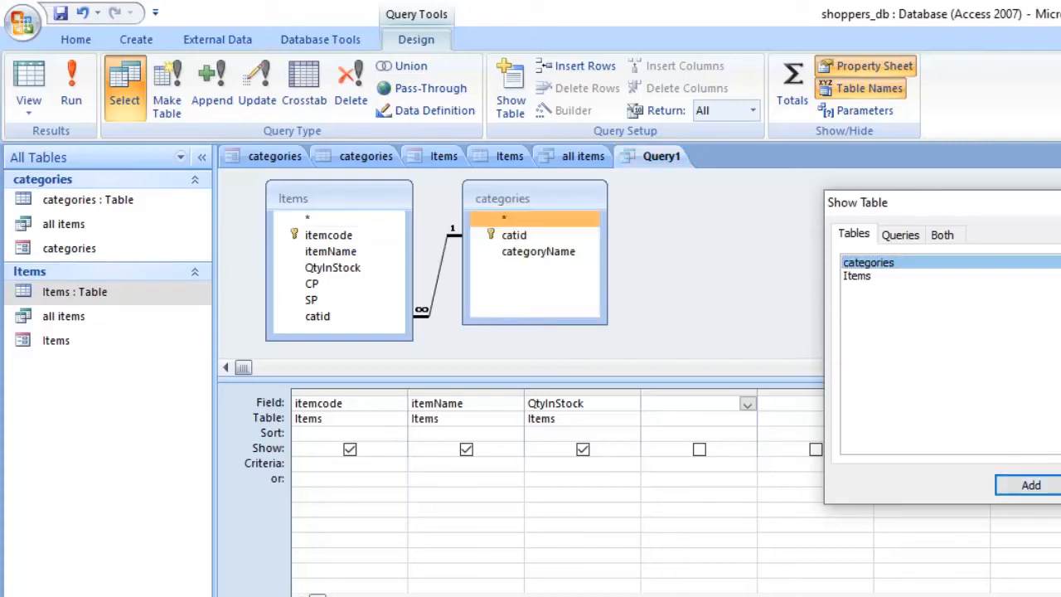
pyautogui.click(1060, 485)
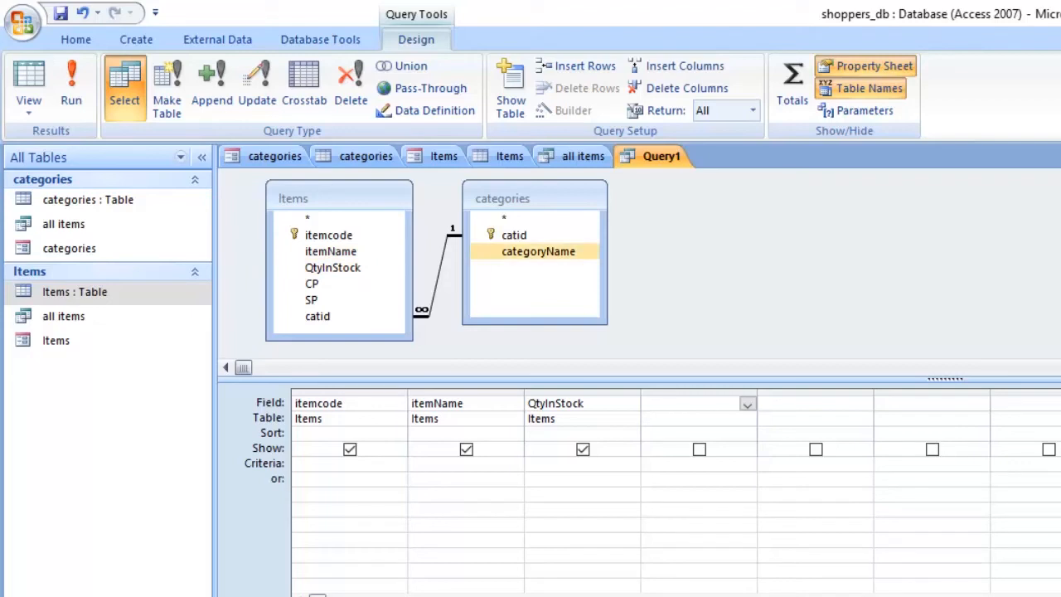
pyautogui.doubleClick(537, 251)
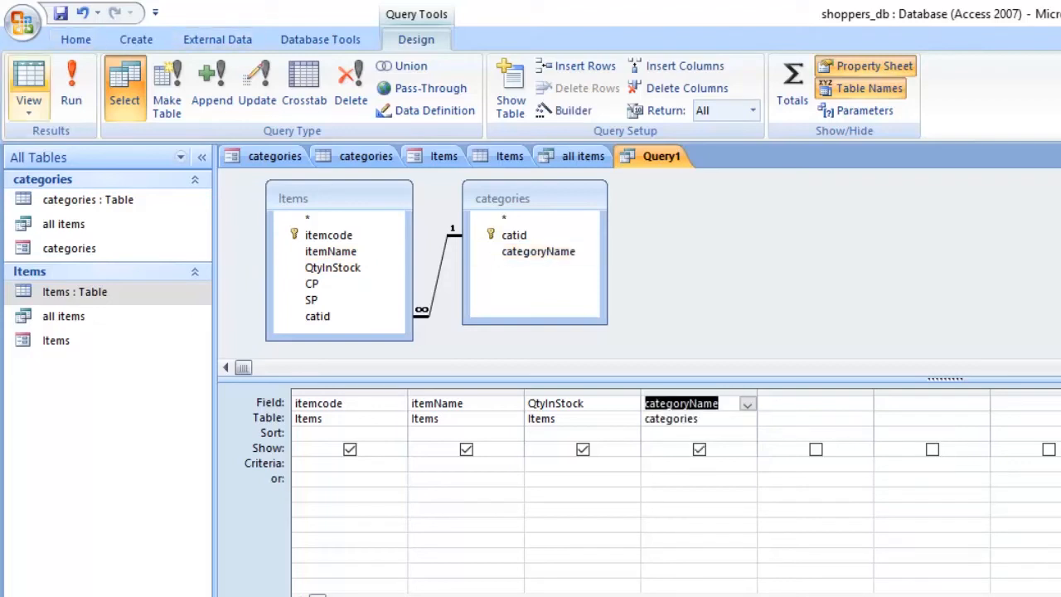
# Step: Save the query under the name itembycategory
pyautogui.hotkey('ctrl', 's')
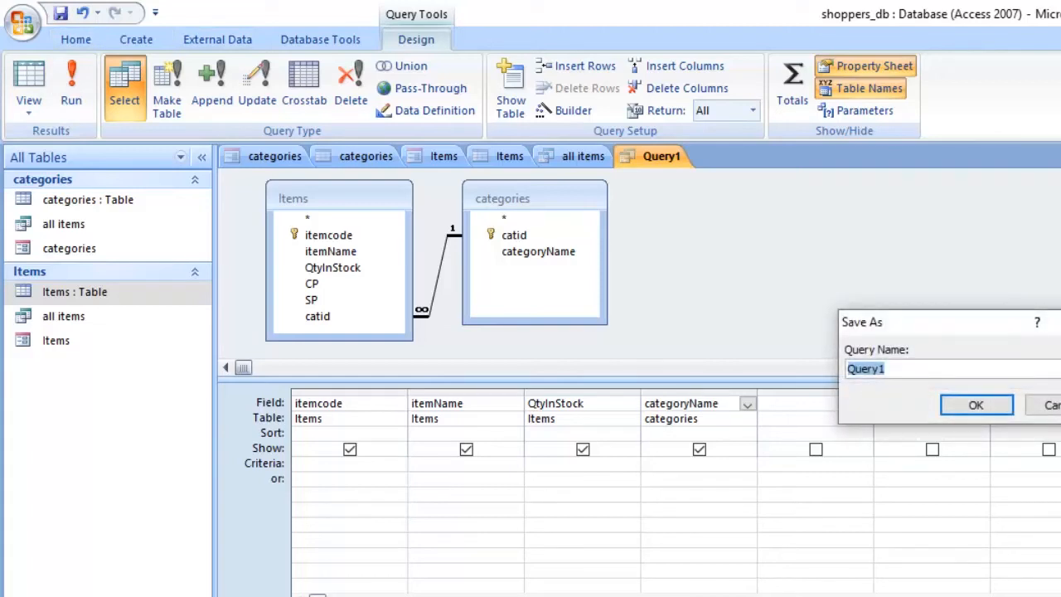
pyautogui.write('cat')
pyautogui.press('BackSpace')
pyautogui.press('BackSpace')
pyautogui.press('BackSpace')
pyautogui.write('itembycategory')
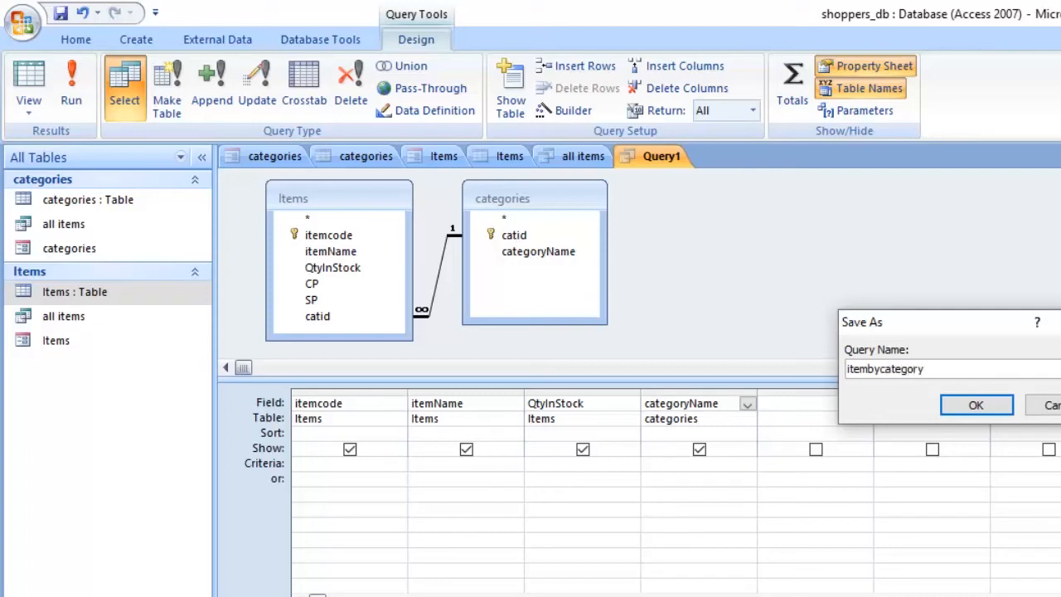
pyautogui.moveTo(944, 321); pyautogui.dragTo(952, 212)
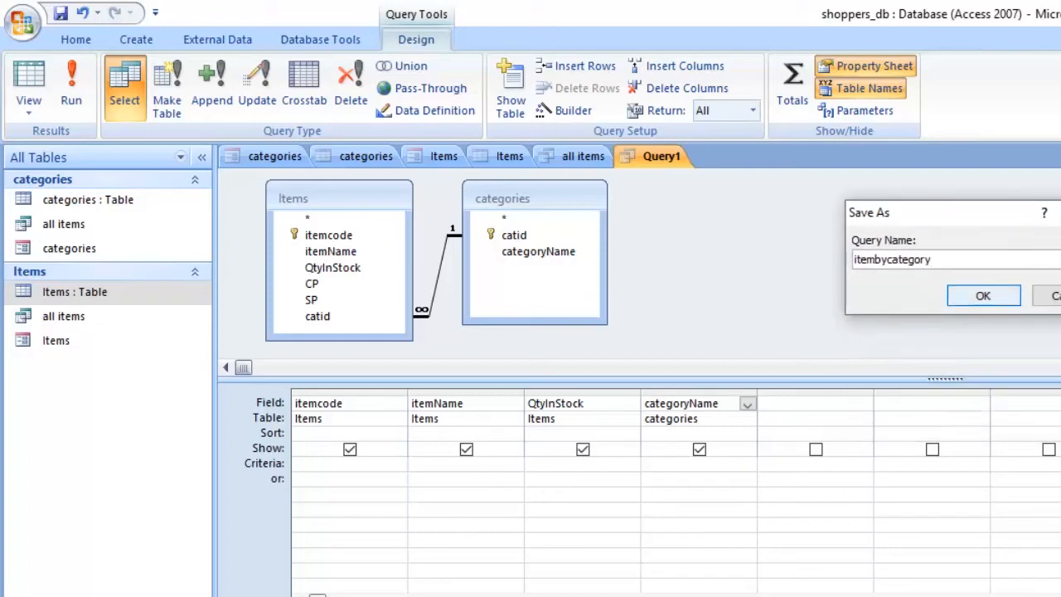
pyautogui.press('Return')
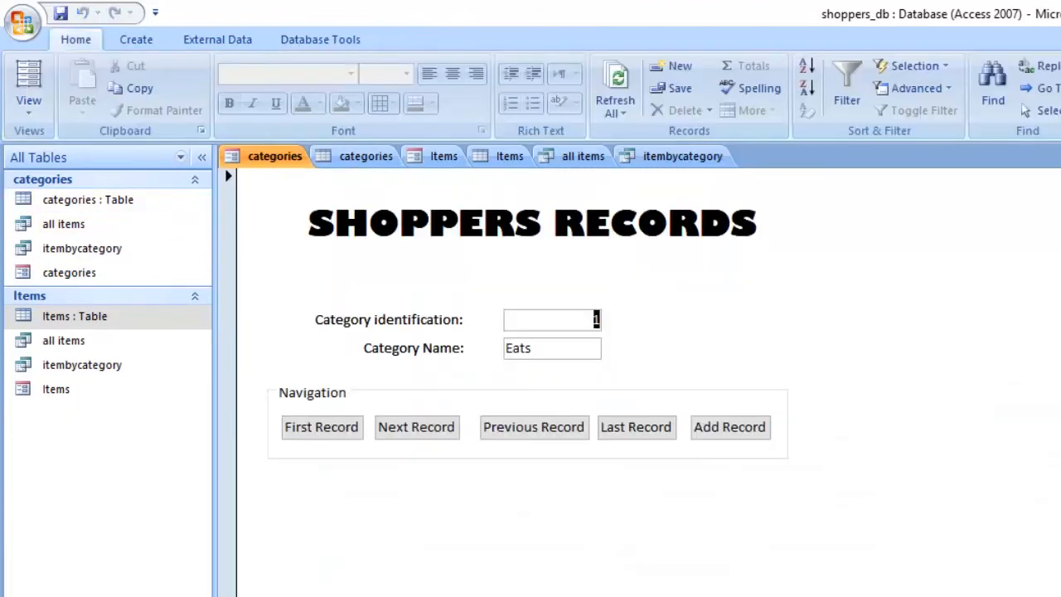
# Step: Switch to the categories form and open it in Design View with none of its controls selected
pyautogui.click(274, 155)
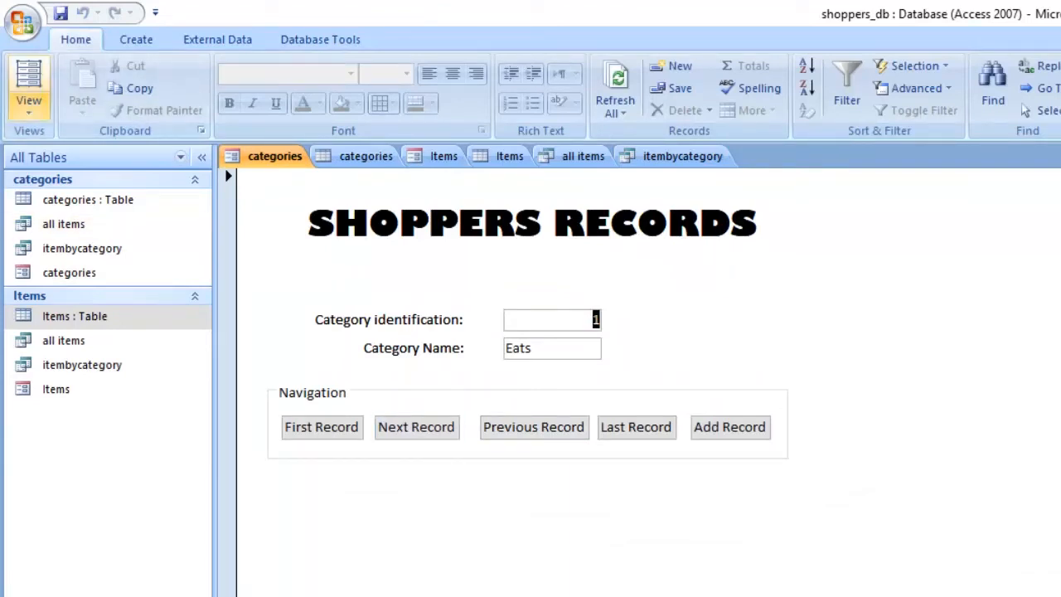
pyautogui.click(28, 102)
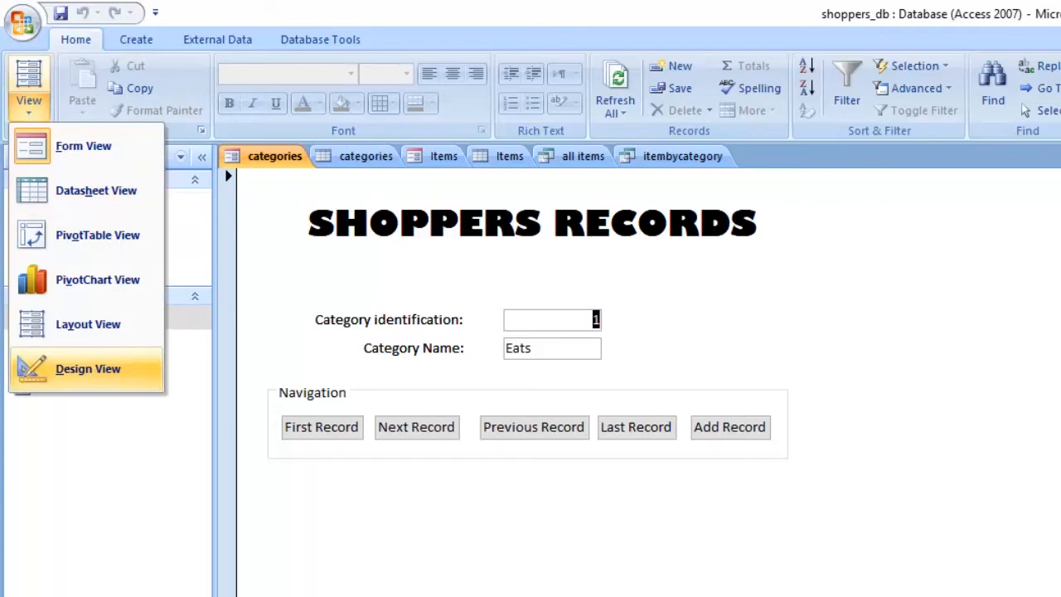
pyautogui.click(88, 368)
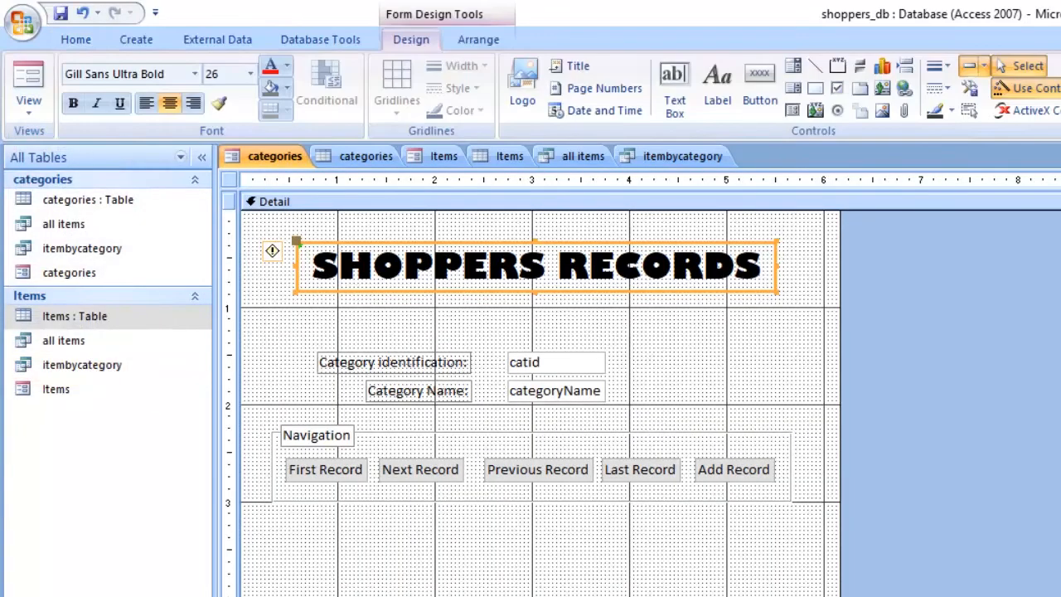
pyautogui.click(403, 563)
pyautogui.click(403, 564)
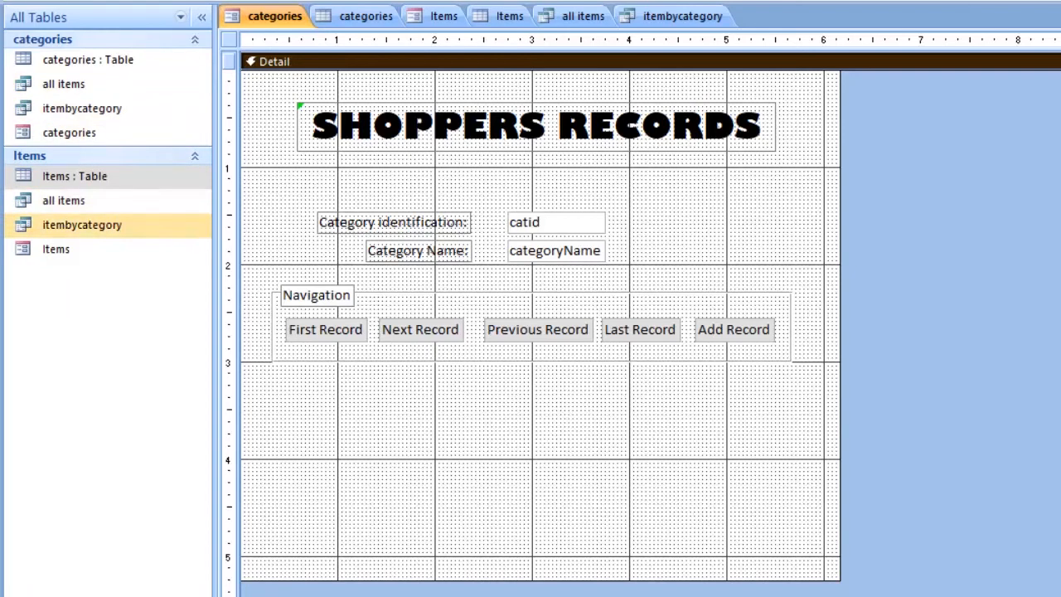
# Step: Place the itembycategory query as a subform below the Navigation group, showing itembycategory for each record using categoryName
pyautogui.click(50, 231)
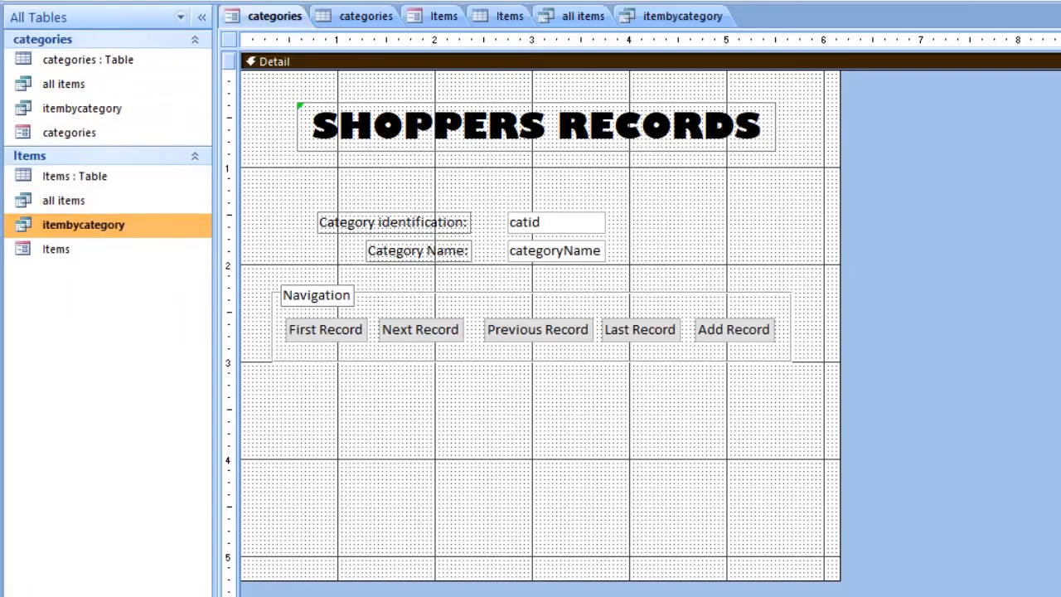
pyautogui.moveTo(49, 230); pyautogui.dragTo(337, 417)
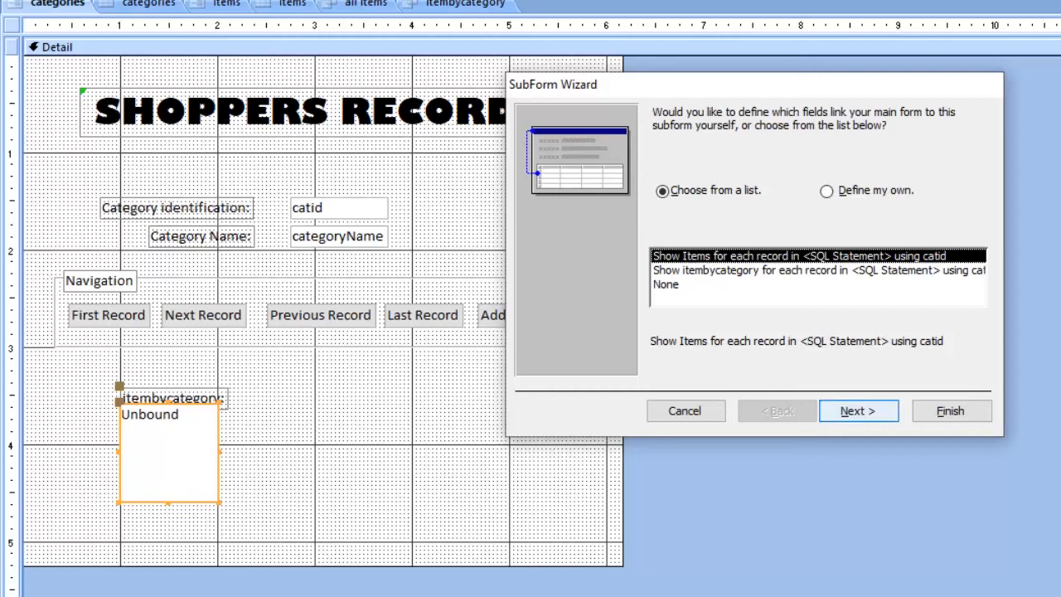
pyautogui.click(857, 411)
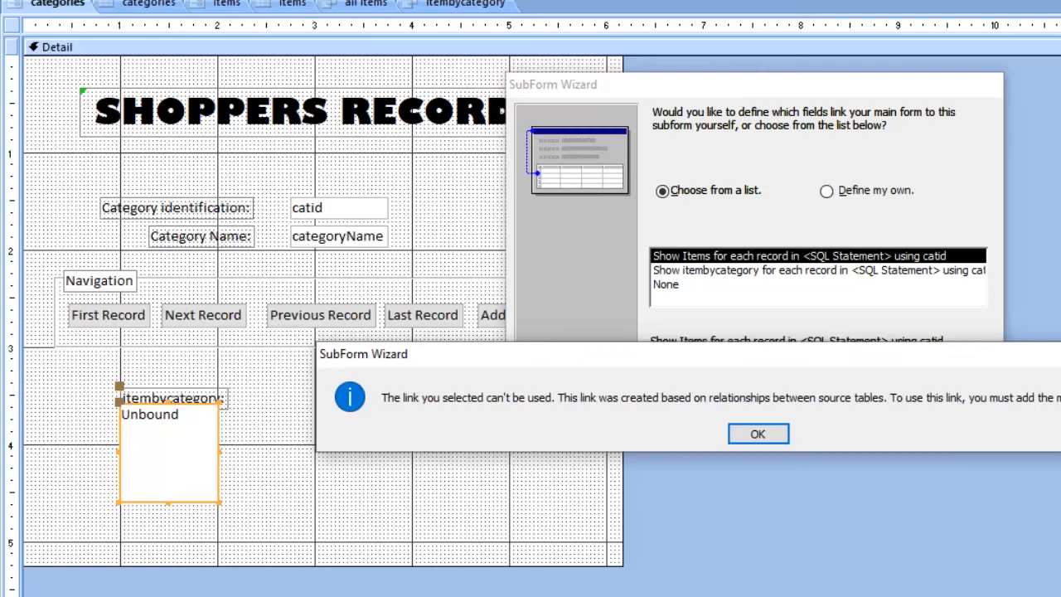
pyautogui.click(757, 433)
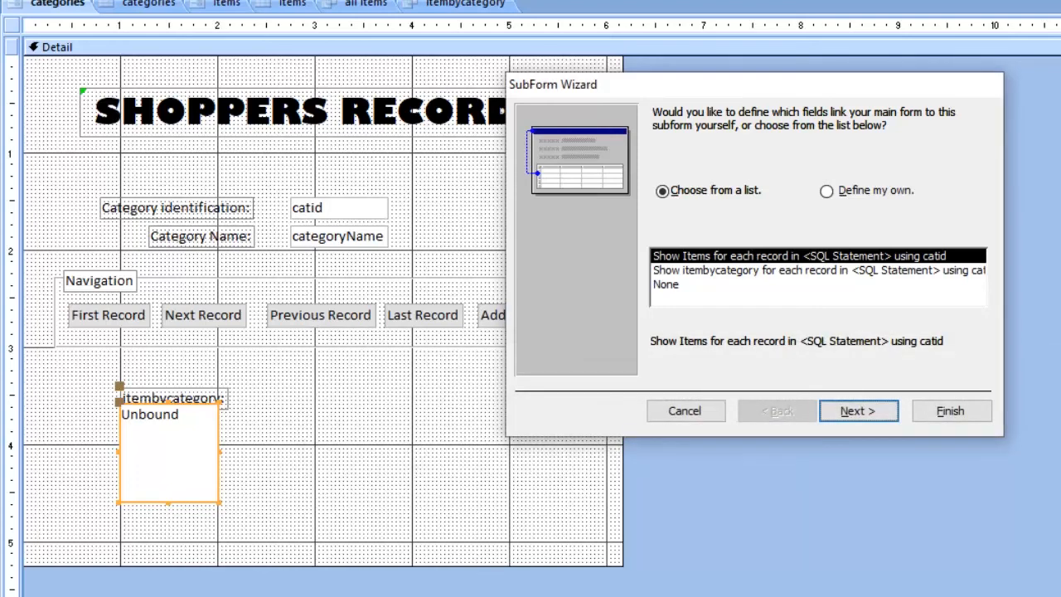
pyautogui.click(818, 271)
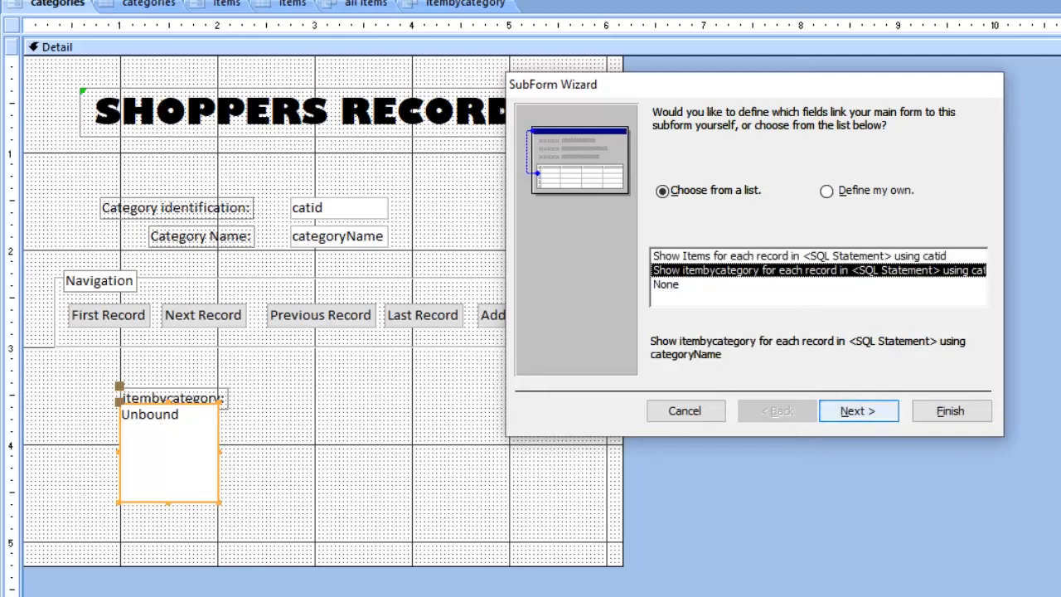
pyautogui.click(857, 410)
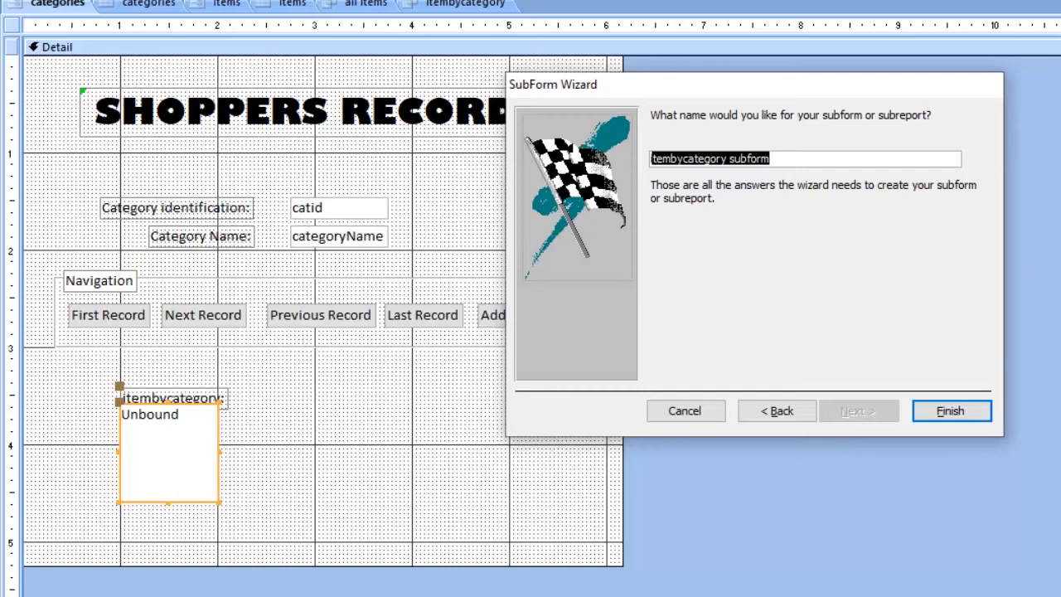
# Step: Name the subform "All Items for categoeis" and finish creating it
pyautogui.write('catego')
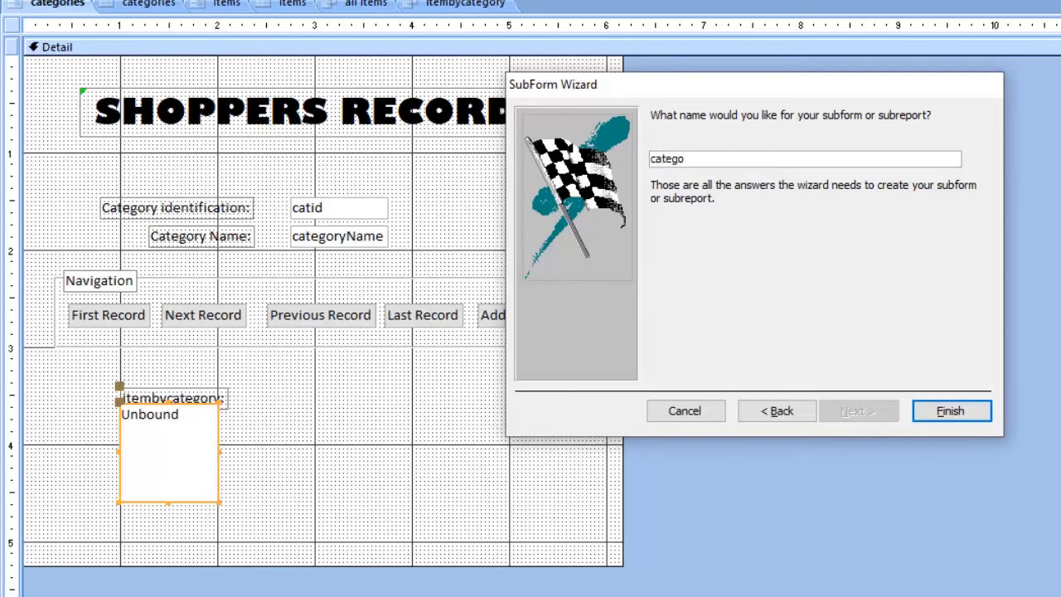
pyautogui.press('BackSpace')
pyautogui.press('BackSpace')
pyautogui.press('BackSpace')
pyautogui.press('BackSpace')
pyautogui.press('BackSpace')
pyautogui.press('BackSpace')
pyautogui.write('All T')
pyautogui.press('BackSpace')
pyautogui.write('i')
pyautogui.press('BackSpace')
pyautogui.write('Items for categoeis')
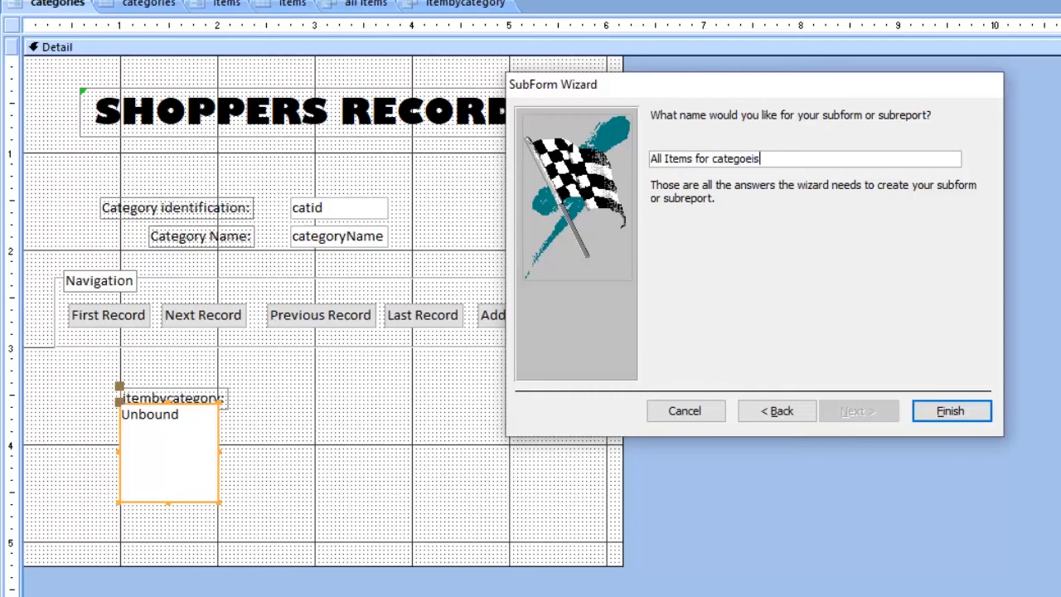
pyautogui.press('Return')
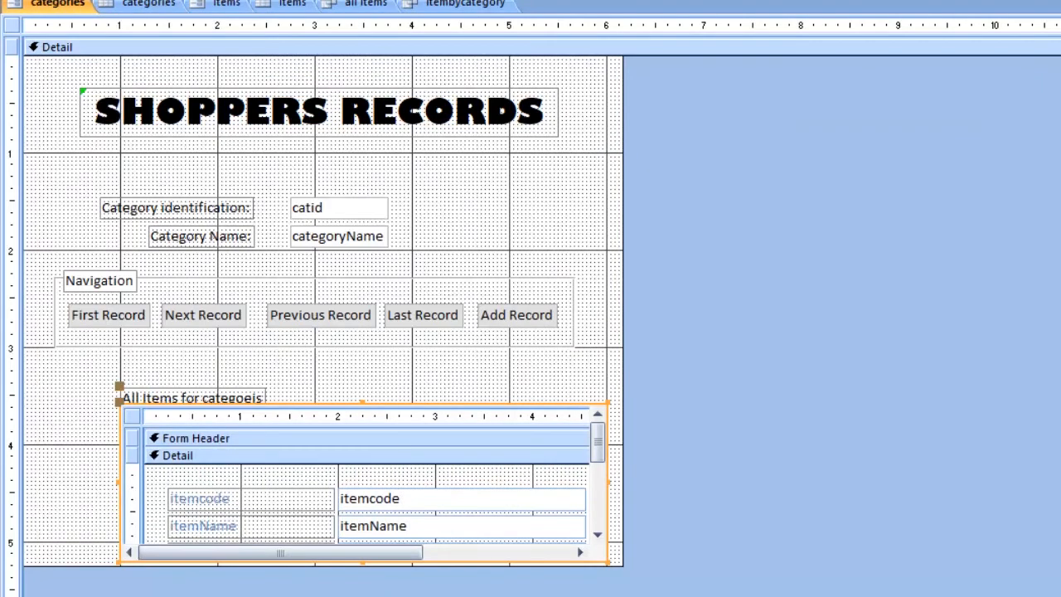
# Step: Move the subform up and toward the form's left edge beneath Navigation, and delete its label
pyautogui.click(472, 369)
pyautogui.click(192, 397)
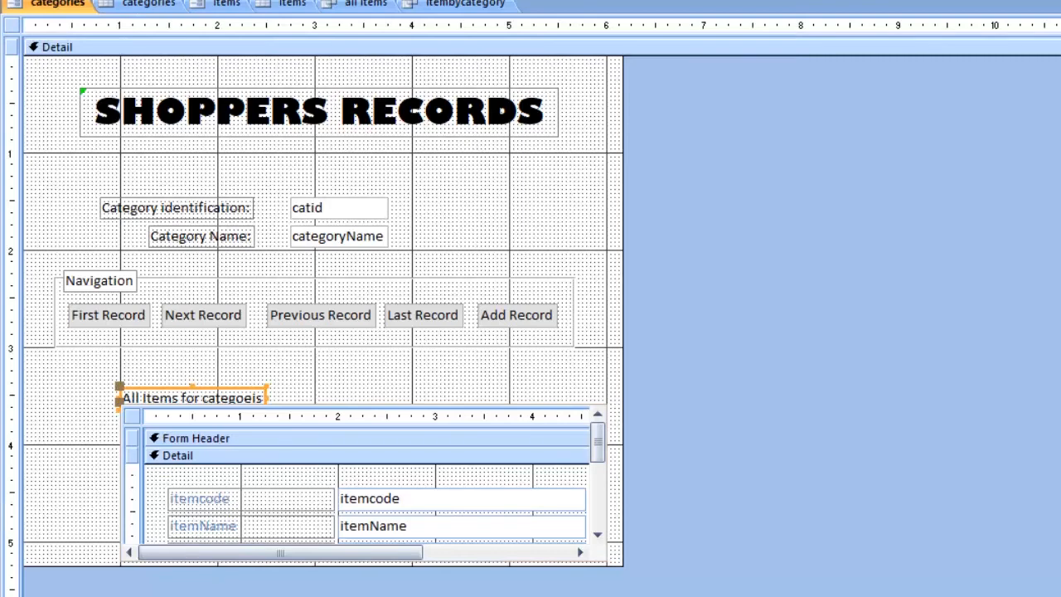
pyautogui.moveTo(224, 387); pyautogui.dragTo(141, 373)
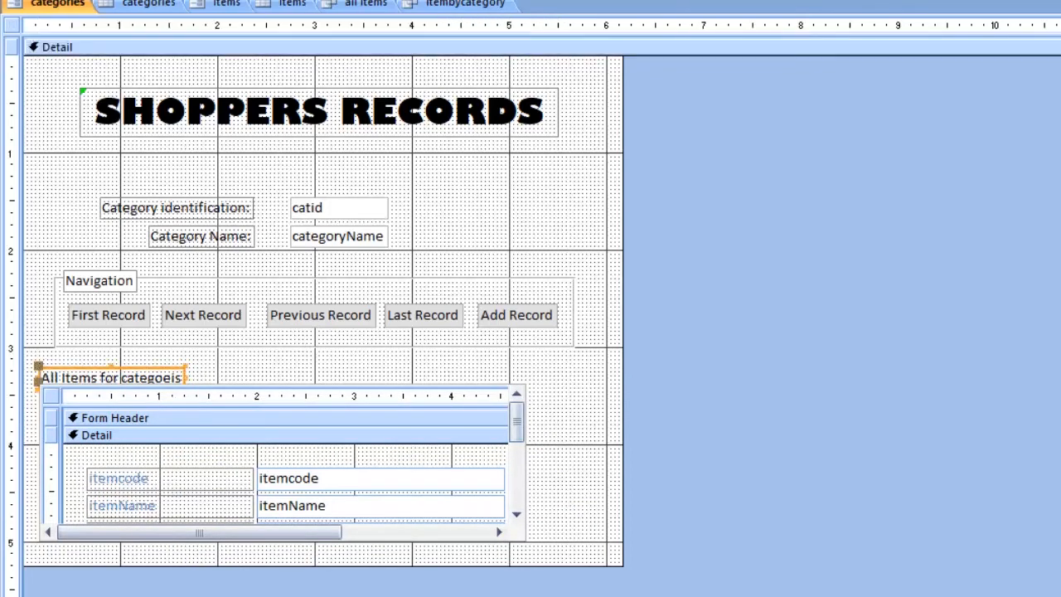
pyautogui.press('Delete')
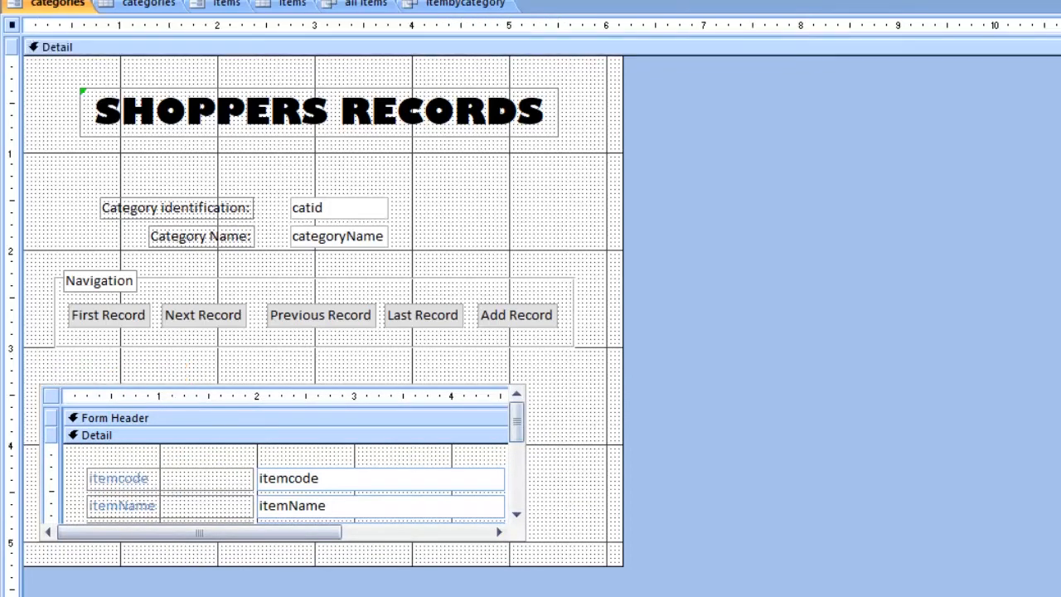
pyautogui.click(282, 462)
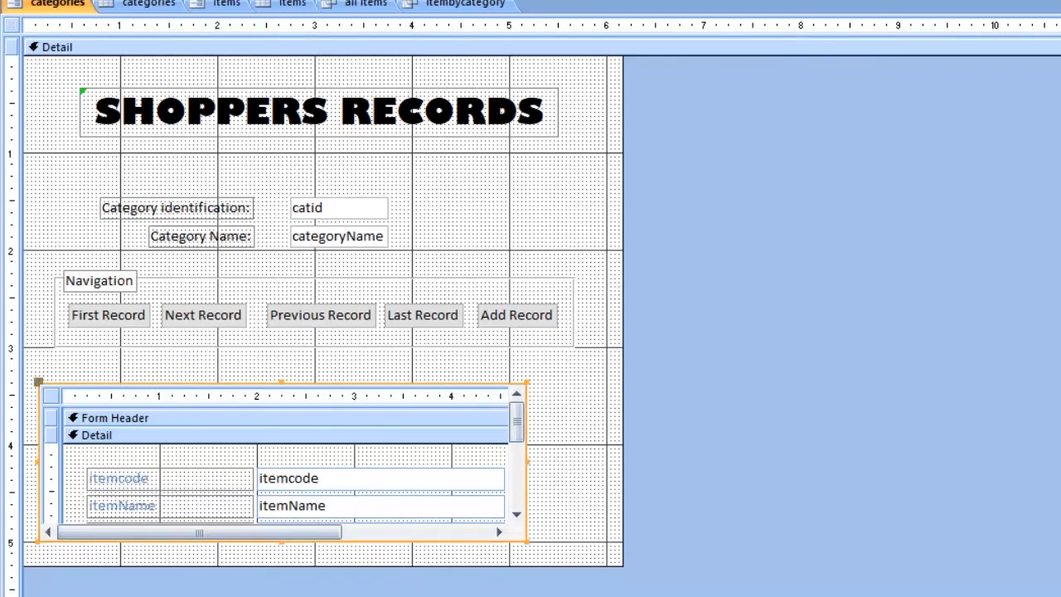
# Step: Move the subform up directly beneath the Navigation group and enlarge it to nearly fill the form's remaining width and height
pyautogui.moveTo(38, 382); pyautogui.dragTo(34, 354)
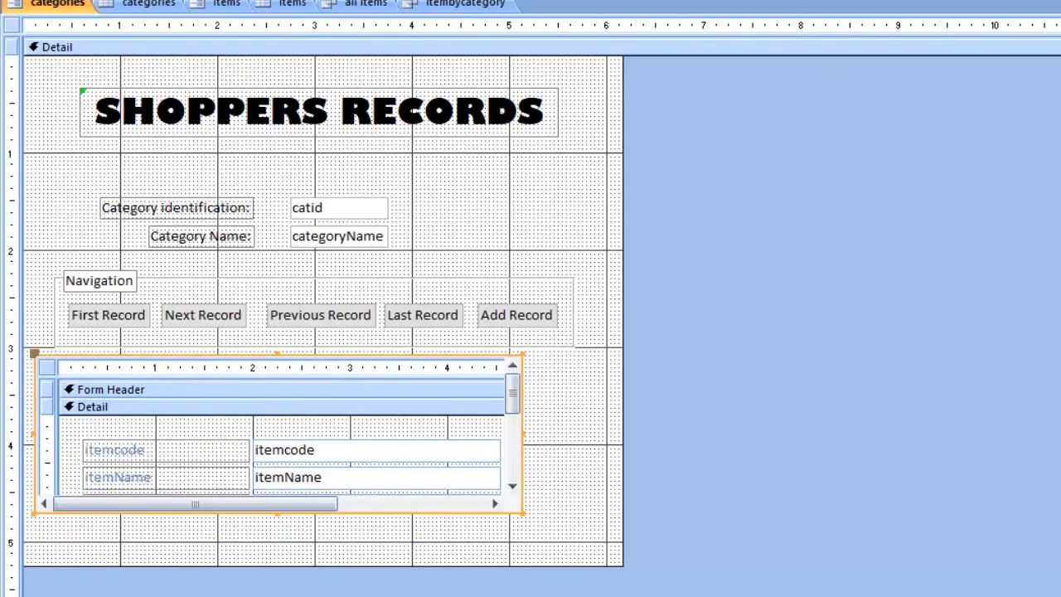
pyautogui.moveTo(522, 512); pyautogui.dragTo(592, 550)
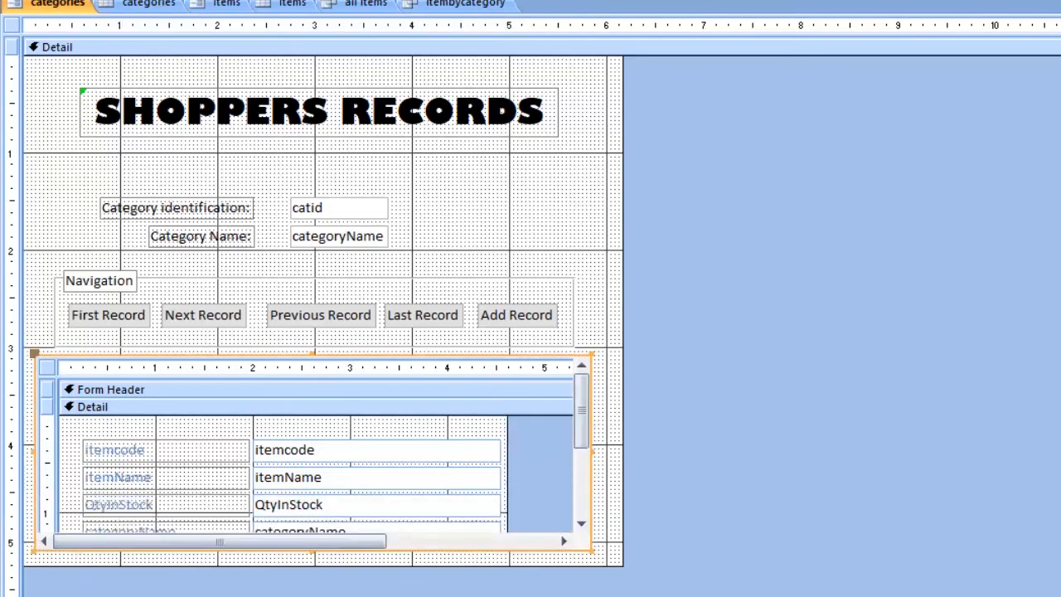
pyautogui.moveTo(582, 411)
pyautogui.mouseDown()
pyautogui.moveTo(581, 463)
pyautogui.moveTo(581, 411)
pyautogui.mouseUp()
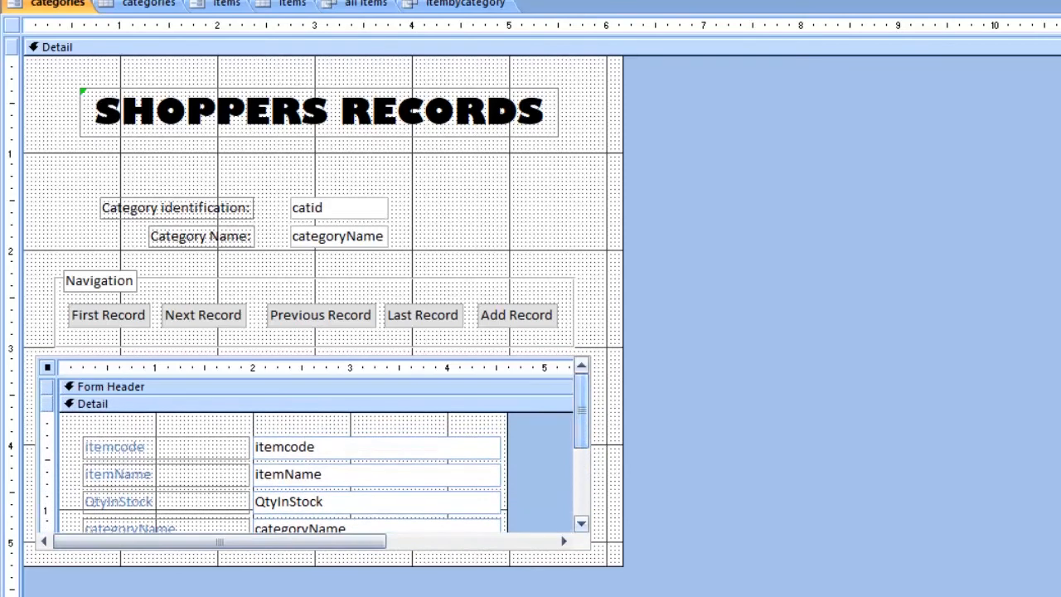
pyautogui.moveTo(220, 541)
pyautogui.mouseDown()
pyautogui.moveTo(294, 541)
pyautogui.moveTo(220, 541)
pyautogui.mouseUp()
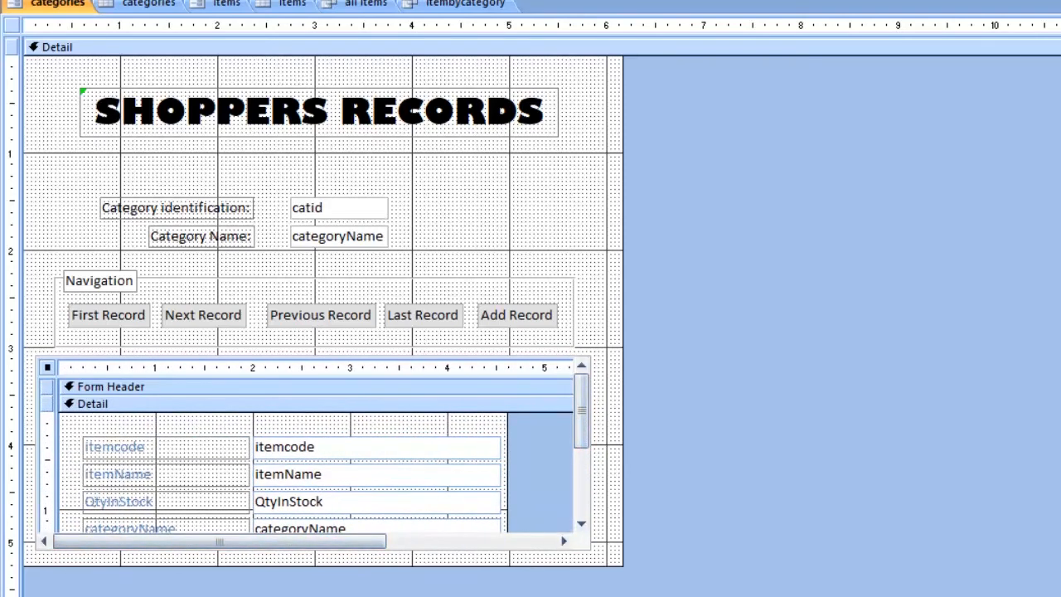
# Step: Show the categories form in Form View and step through its first, next, previous and last records to check each category's items
pyautogui.press('F5')
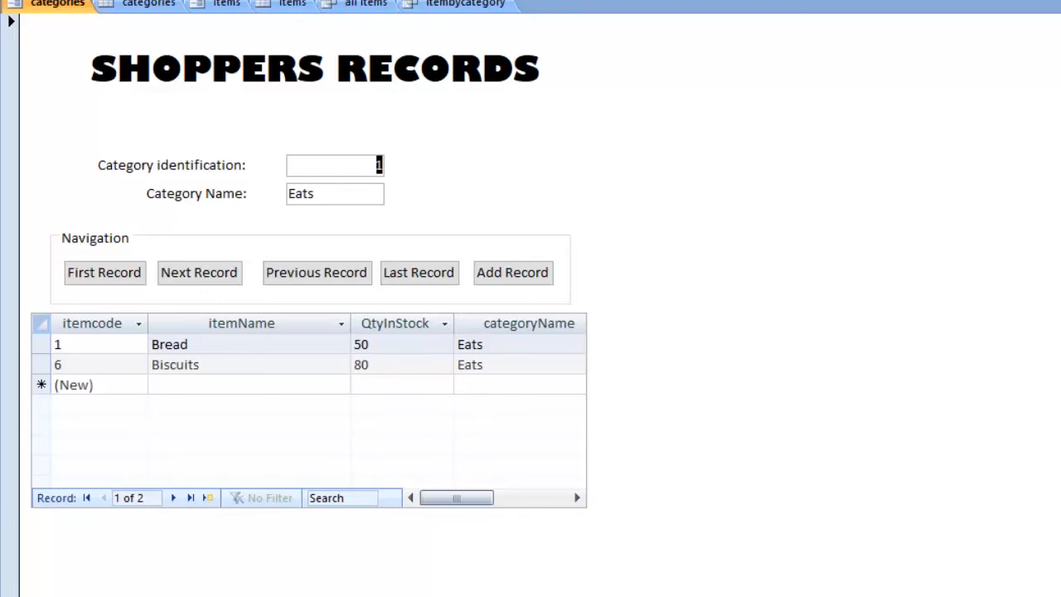
pyautogui.click(198, 272)
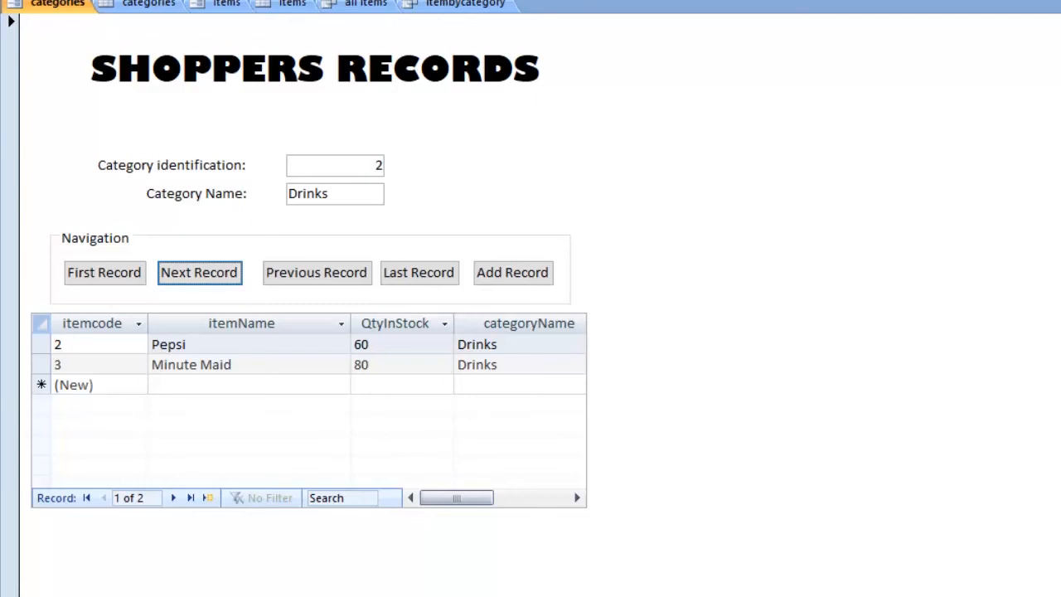
pyautogui.click(199, 272)
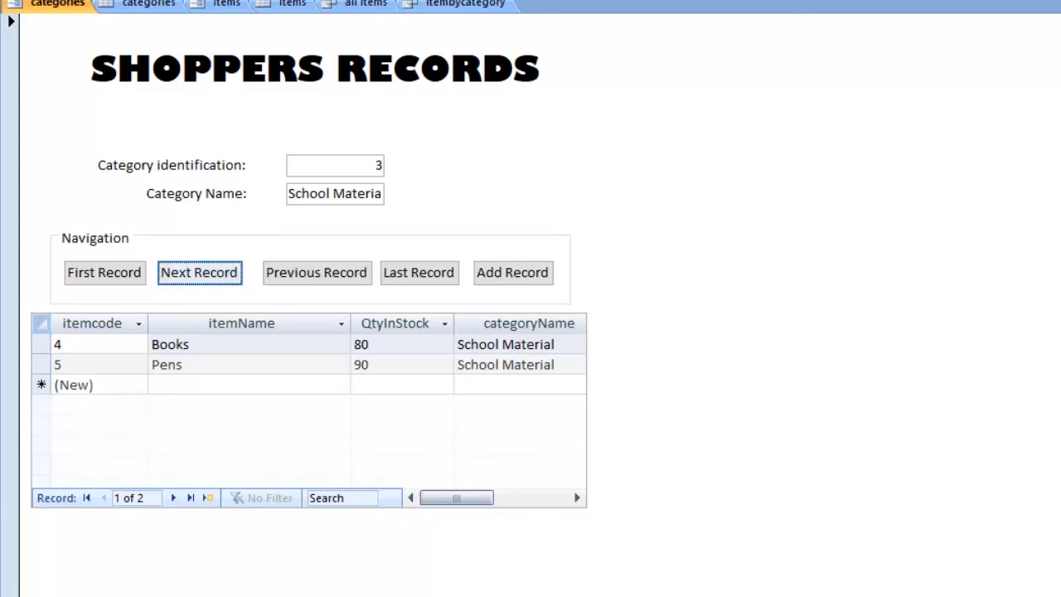
pyautogui.click(199, 273)
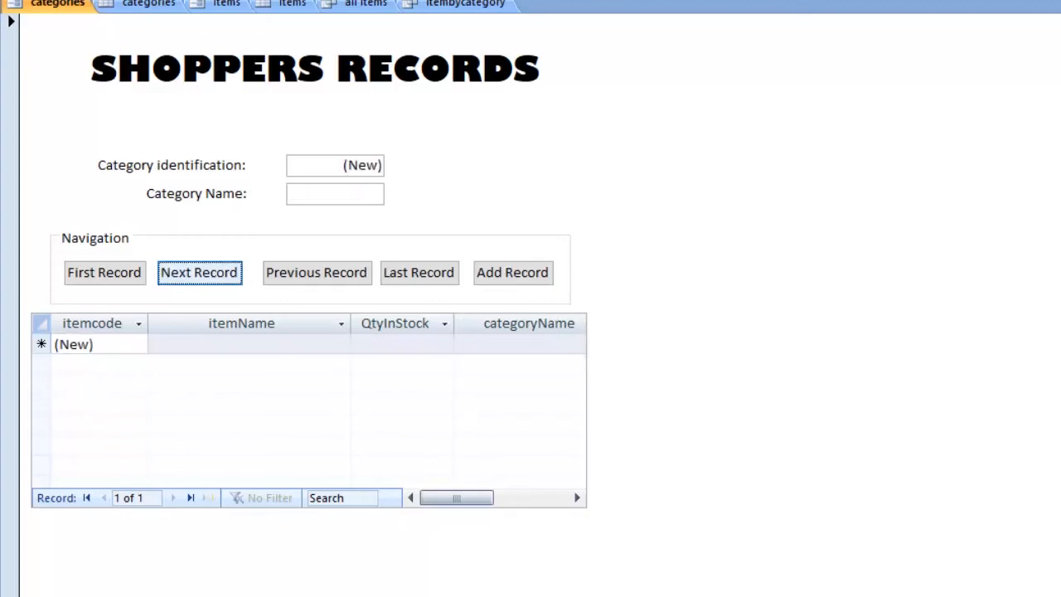
pyautogui.click(105, 273)
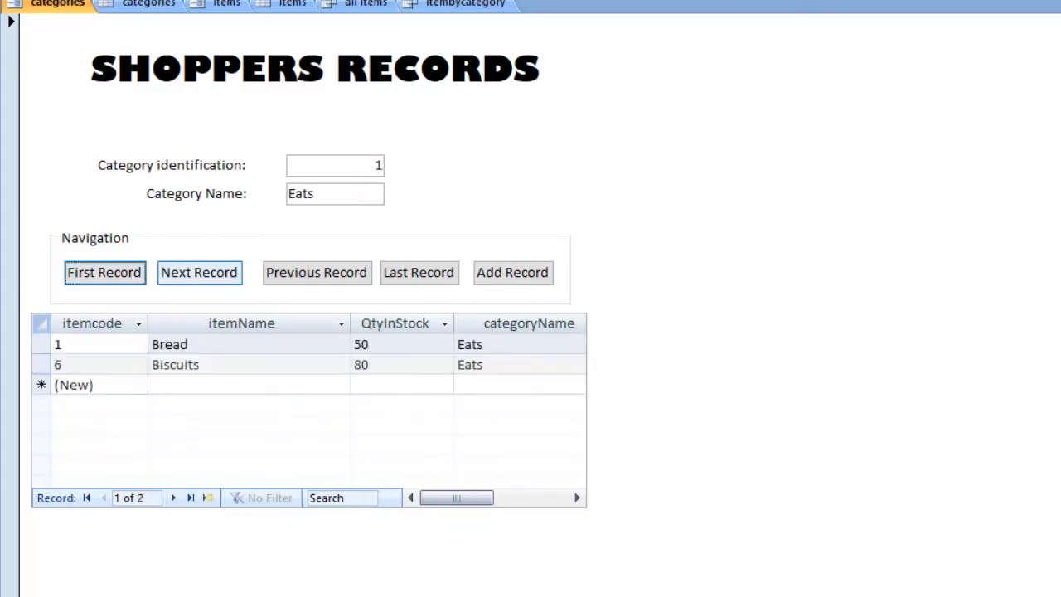
pyautogui.click(316, 273)
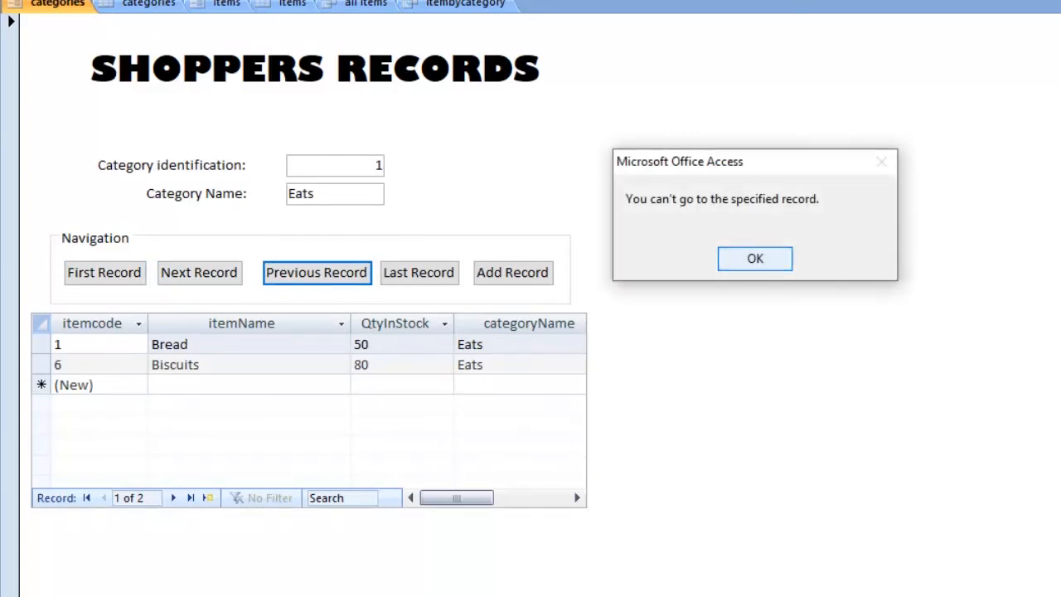
pyautogui.click(755, 257)
pyautogui.click(418, 273)
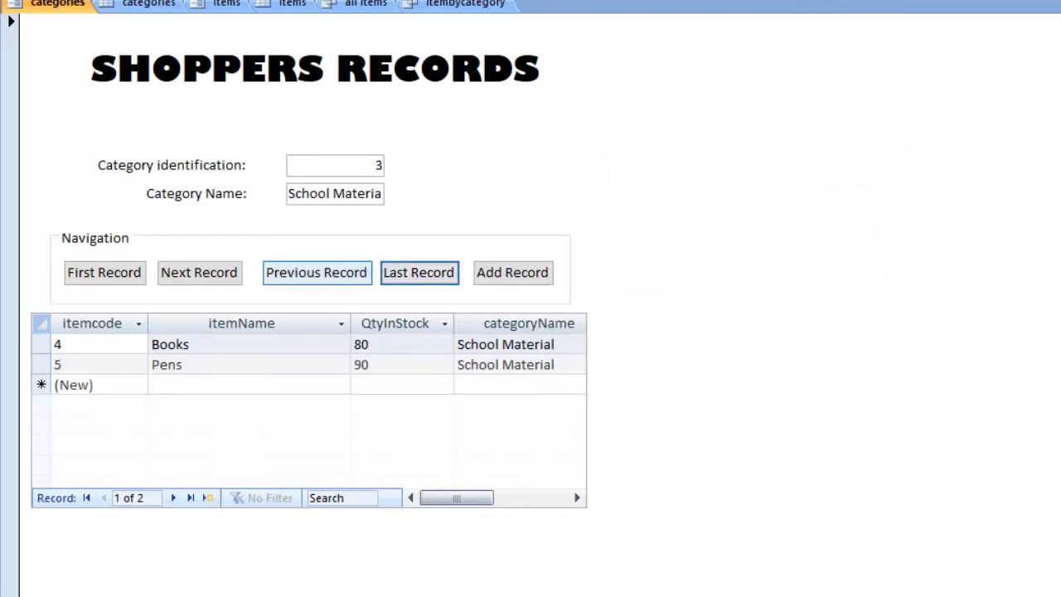
pyautogui.click(316, 272)
pyautogui.click(419, 272)
pyautogui.click(316, 273)
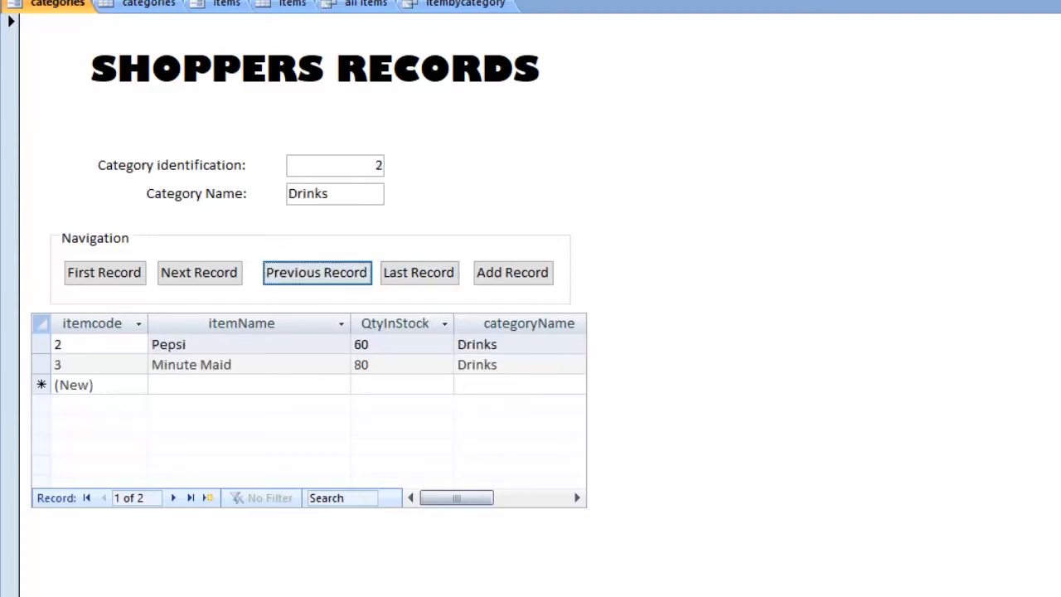
pyautogui.click(419, 273)
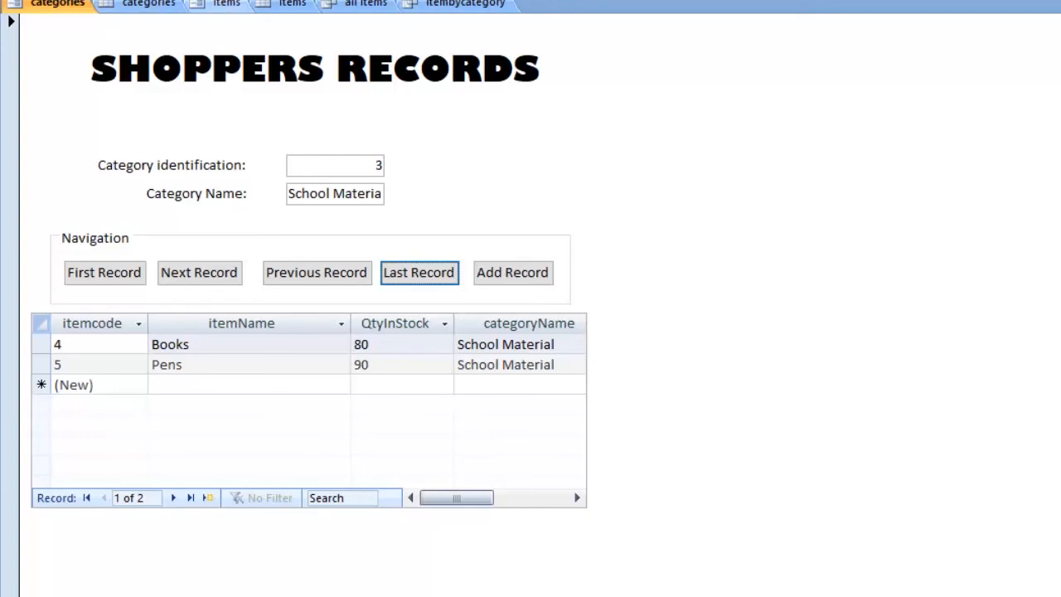
# Step: Start a new record in the Items form with category Drinks and item name CocaCola
pyautogui.click(226, 4)
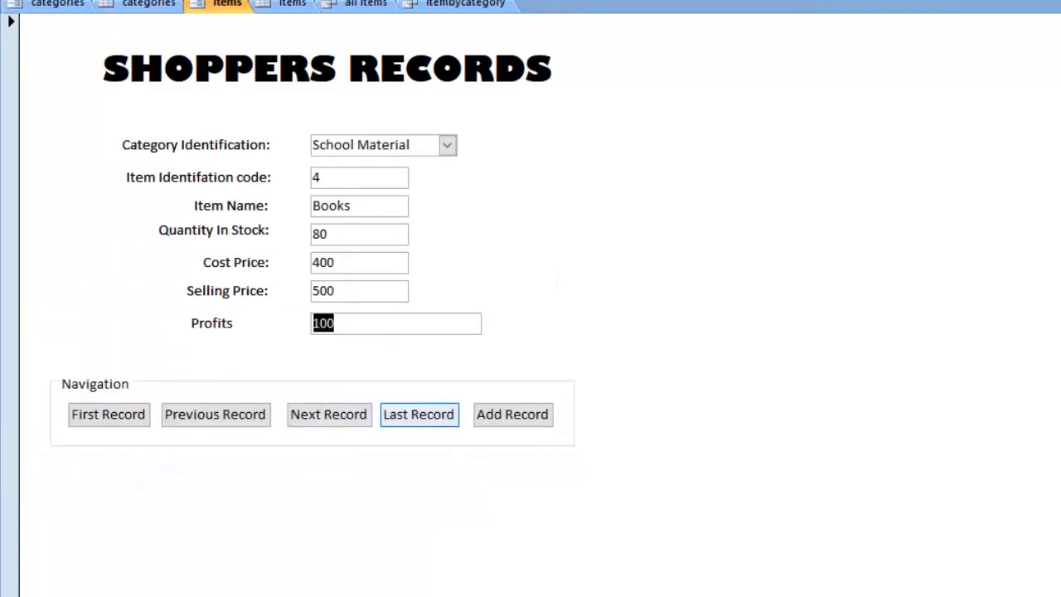
pyautogui.click(512, 413)
pyautogui.click(448, 145)
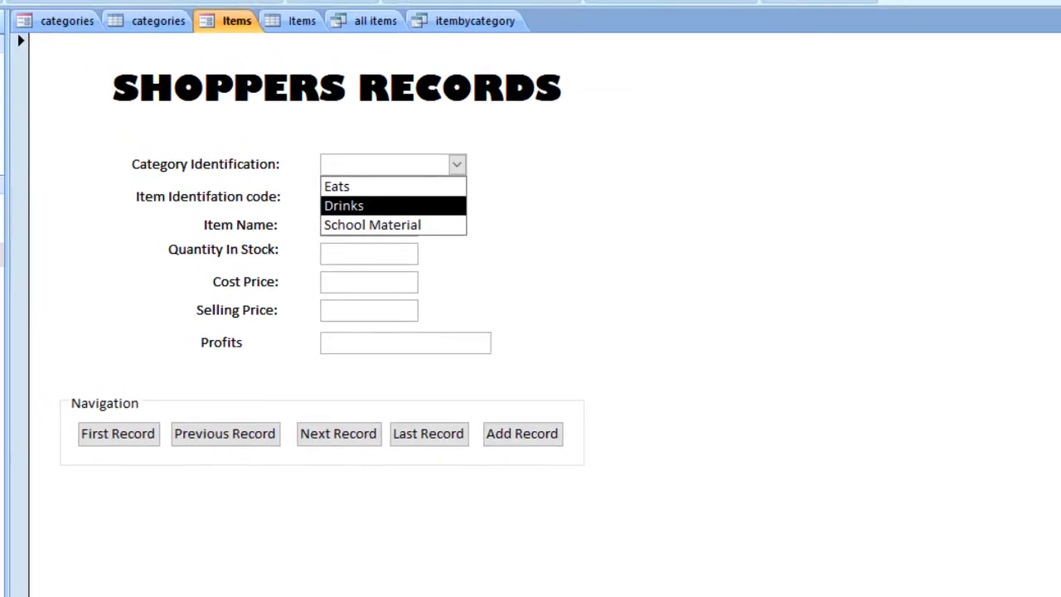
pyautogui.click(339, 195)
pyautogui.press('Tab')
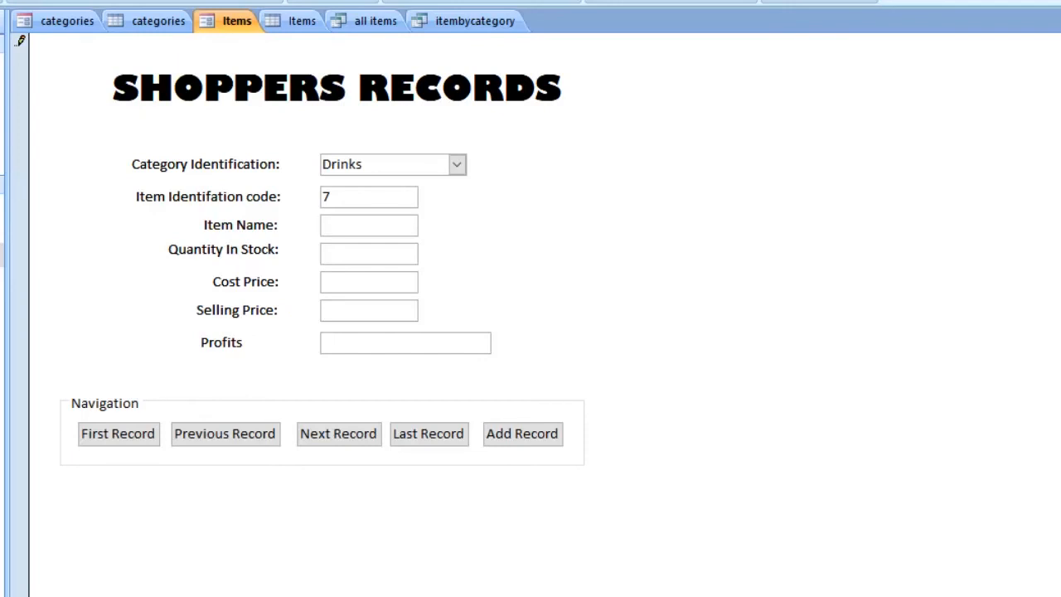
pyautogui.write('CocaCola')
pyautogui.press('Tab')
# Step: Give CocaCola quantity in stock 42, cost price 5000 and selling price 500050, and store it by starting another blank record
pyautogui.write('80')
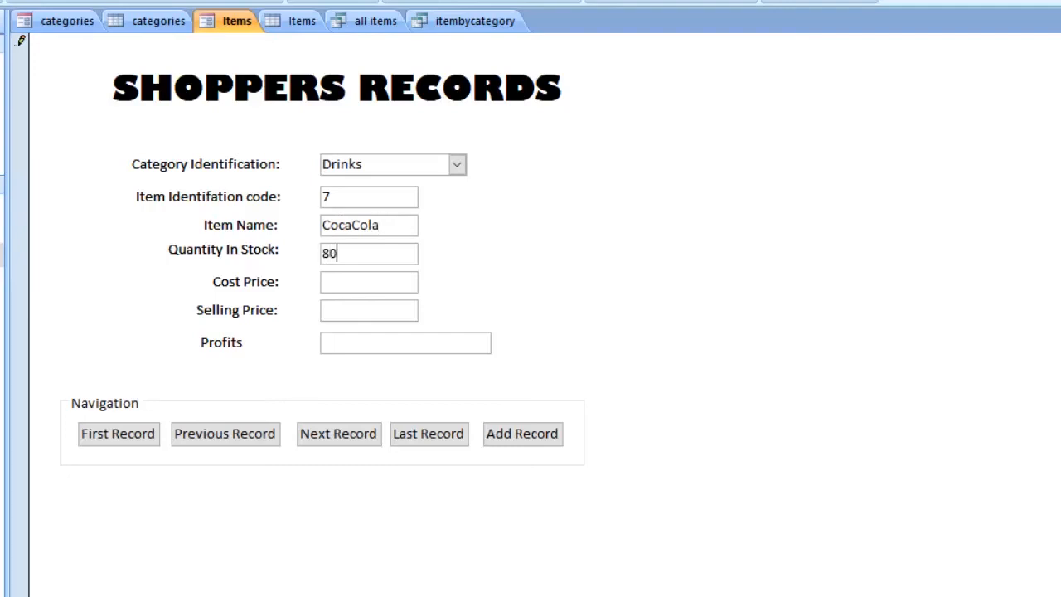
pyautogui.press('BackSpace')
pyautogui.press('BackSpace')
pyautogui.write('42')
pyautogui.press('Tab')
pyautogui.write('5000')
pyautogui.press('Tab')
pyautogui.write('5000')
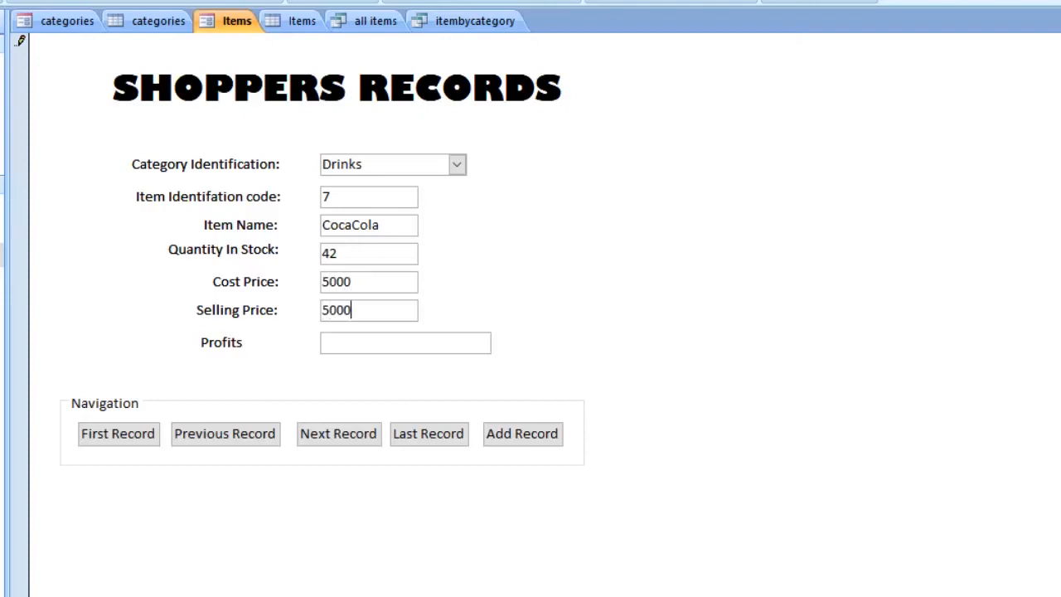
pyautogui.write('50')
pyautogui.press('Tab')
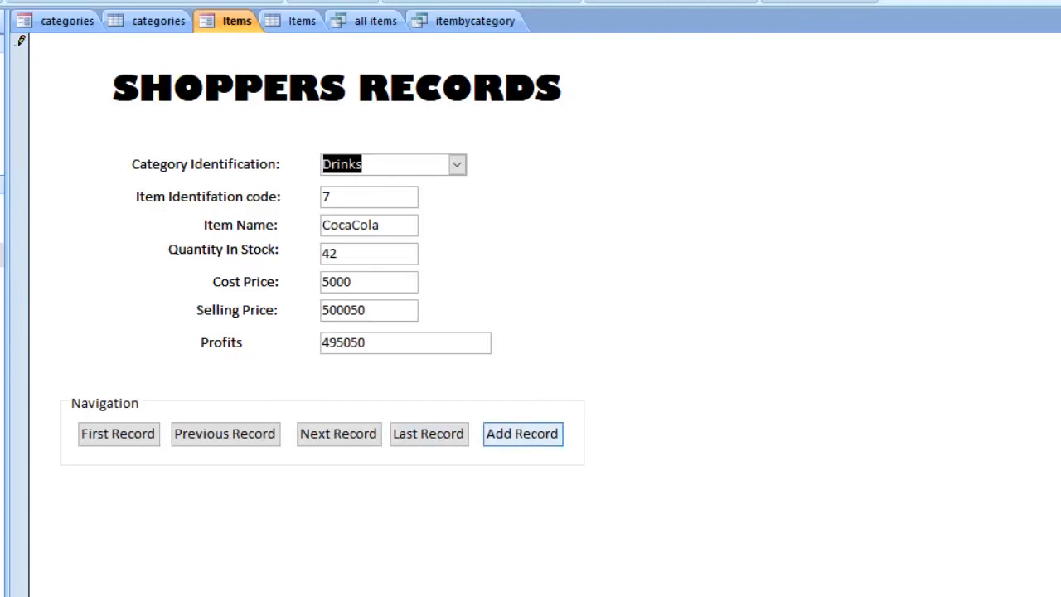
pyautogui.click(522, 433)
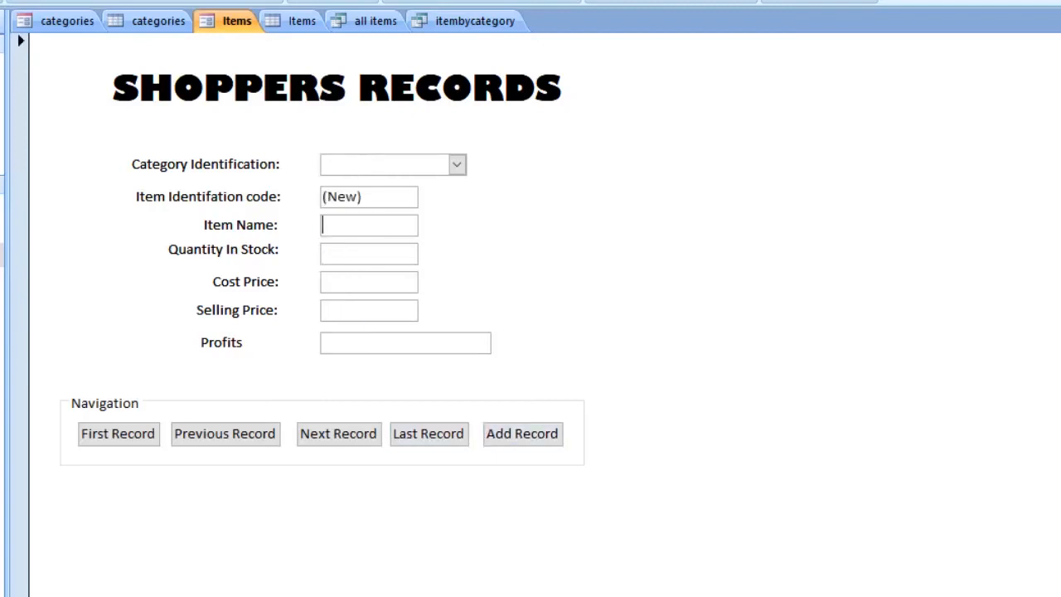
# Step: Return to the categories form, go to the Drinks record, and check its subform for the CocaCola row
pyautogui.click(67, 21)
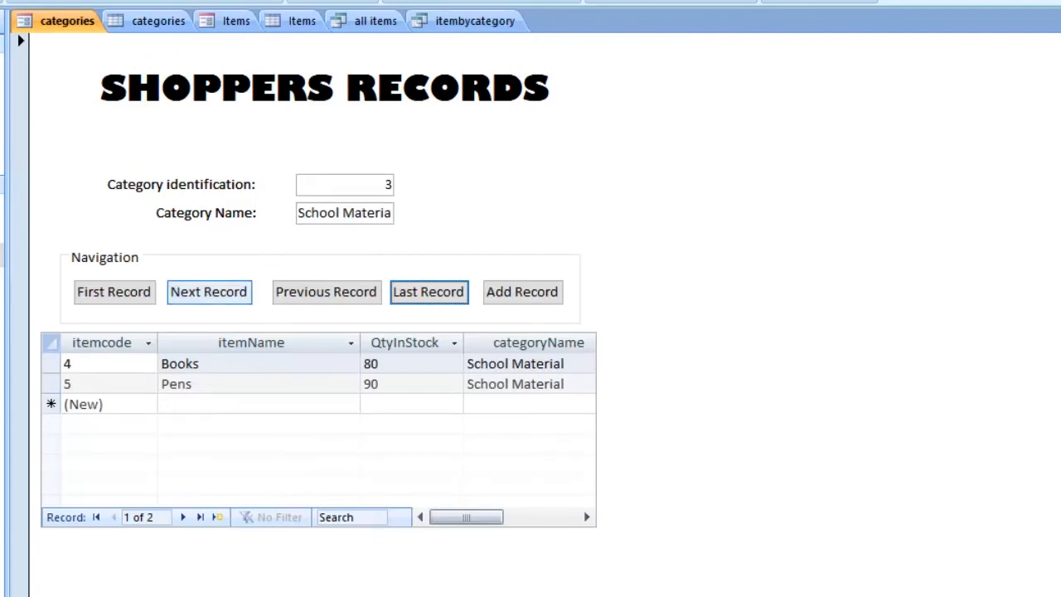
pyautogui.click(209, 292)
pyautogui.click(209, 292)
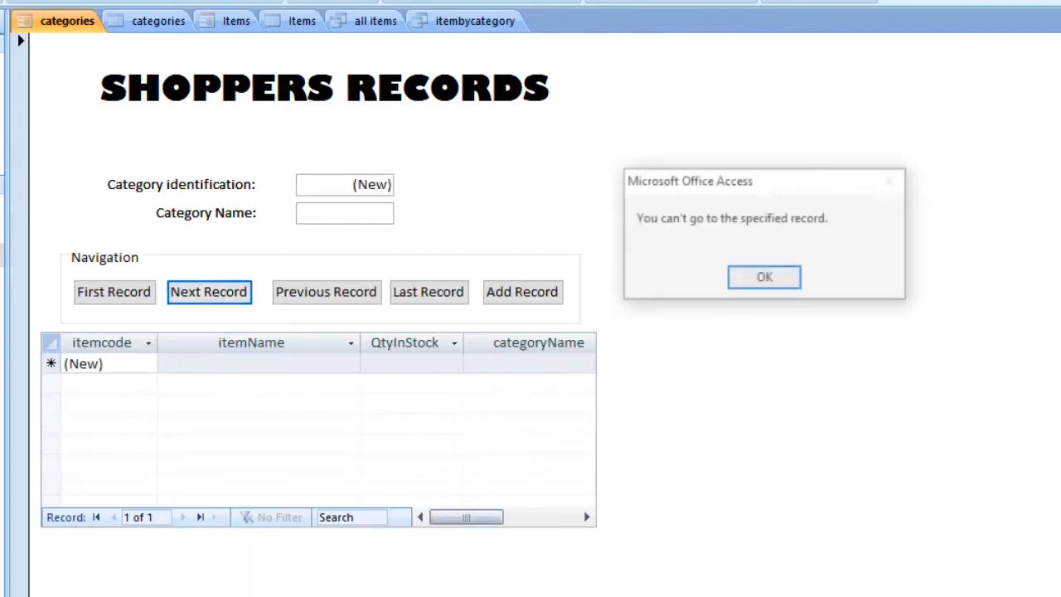
pyautogui.click(765, 277)
pyautogui.click(114, 292)
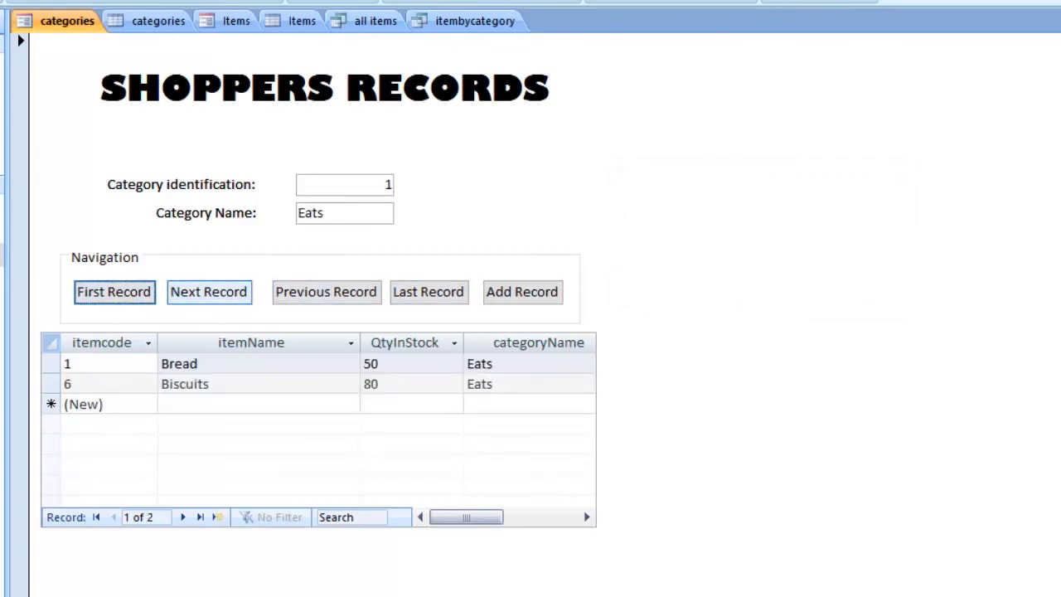
pyautogui.click(209, 292)
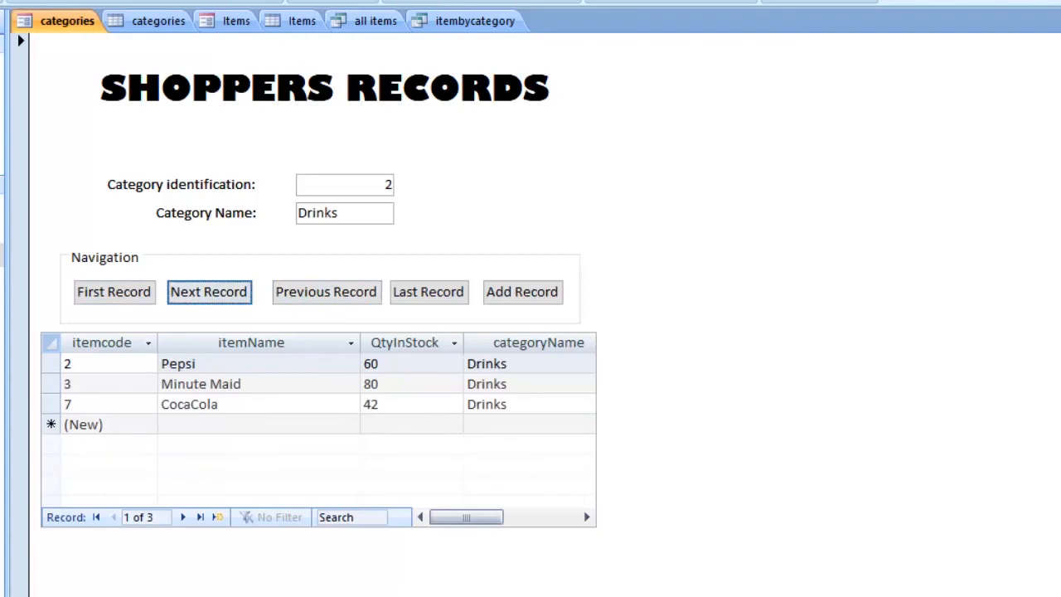
pyautogui.click(50, 405)
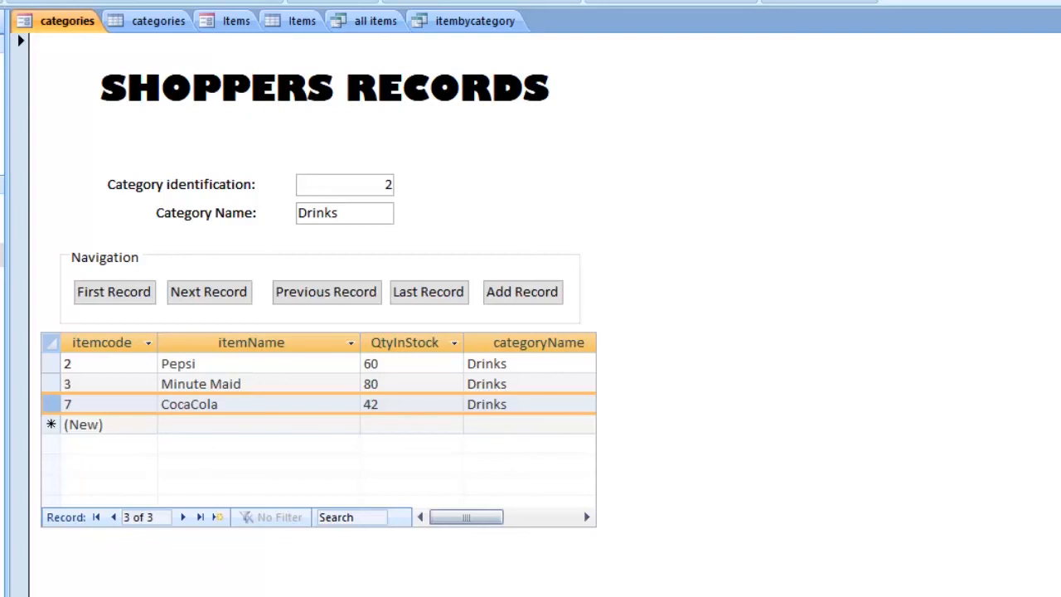
# Step: Return to the Items form and fill the blank record with category Drinks and item name Kitoko
pyautogui.click(236, 22)
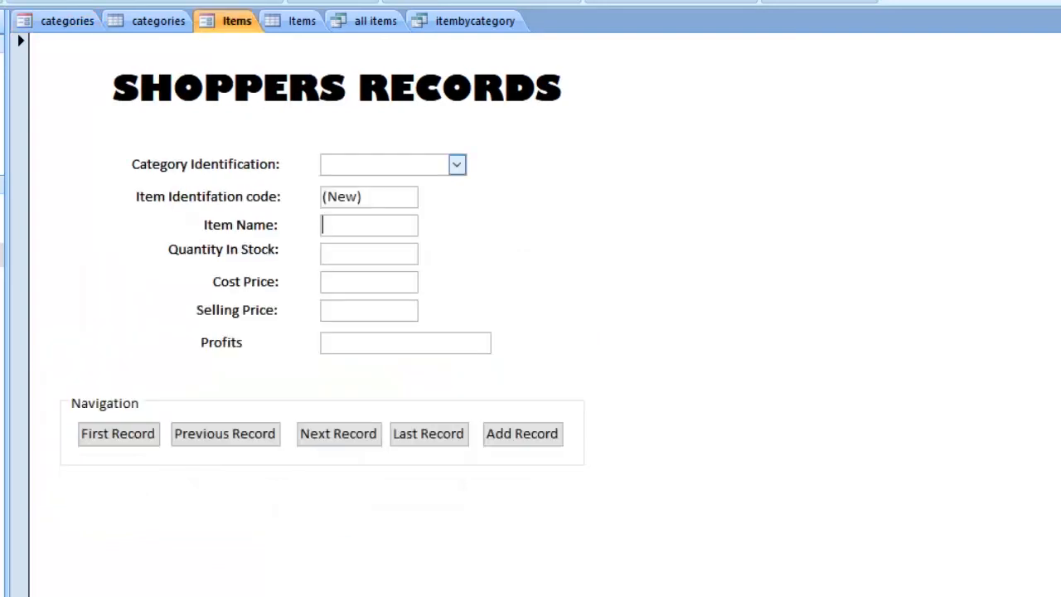
pyautogui.click(456, 165)
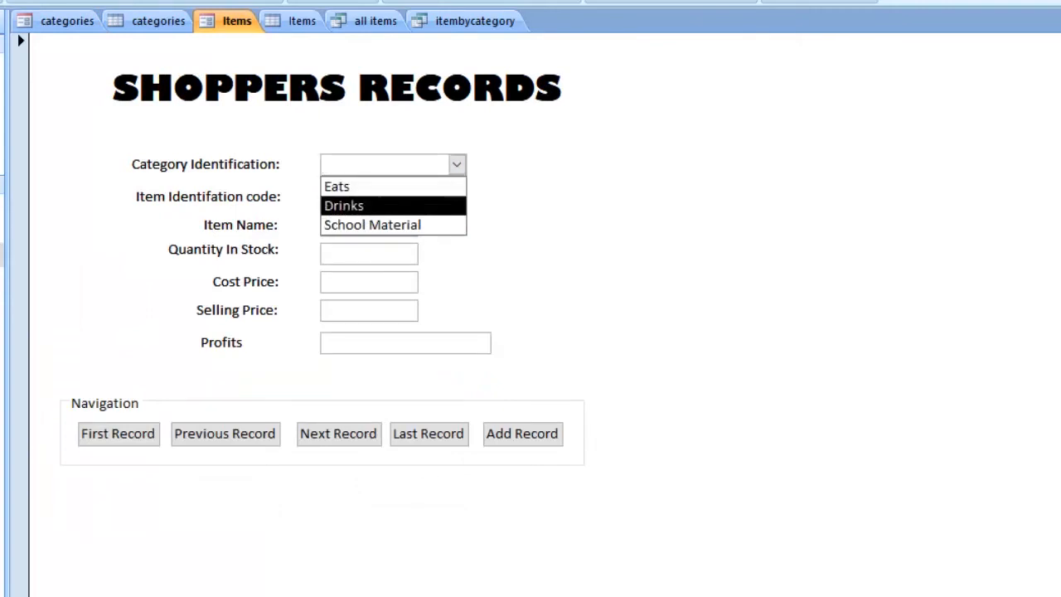
pyautogui.click(344, 205)
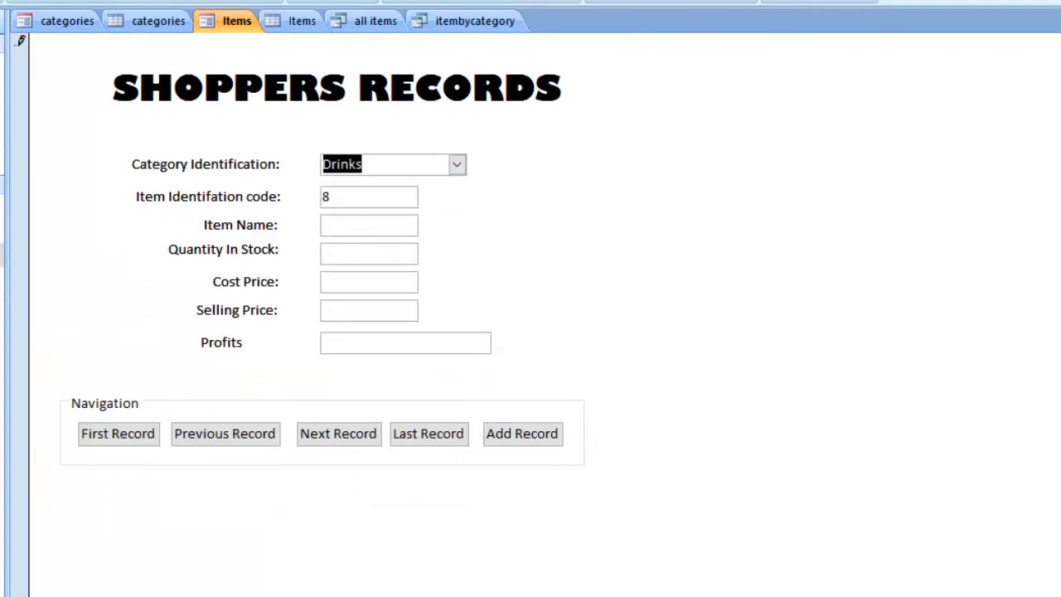
pyautogui.click(356, 226)
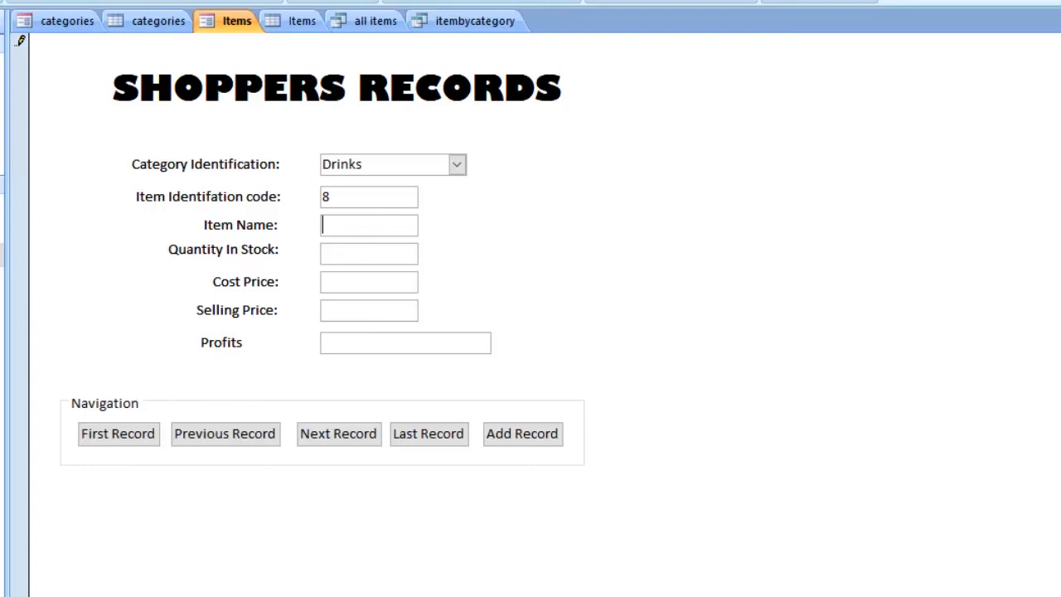
pyautogui.write('KITO')
pyautogui.press('BackSpace')
pyautogui.press('BackSpace')
pyautogui.press('BackSpace')
pyautogui.write('itoko')
# Step: Give Kitoko quantity in stock 25, cost price 40500 and selling price 650000, and store it by starting another blank record
pyautogui.press('Tab')
pyautogui.write('25')
pyautogui.press('Tab')
pyautogui.write('40500')
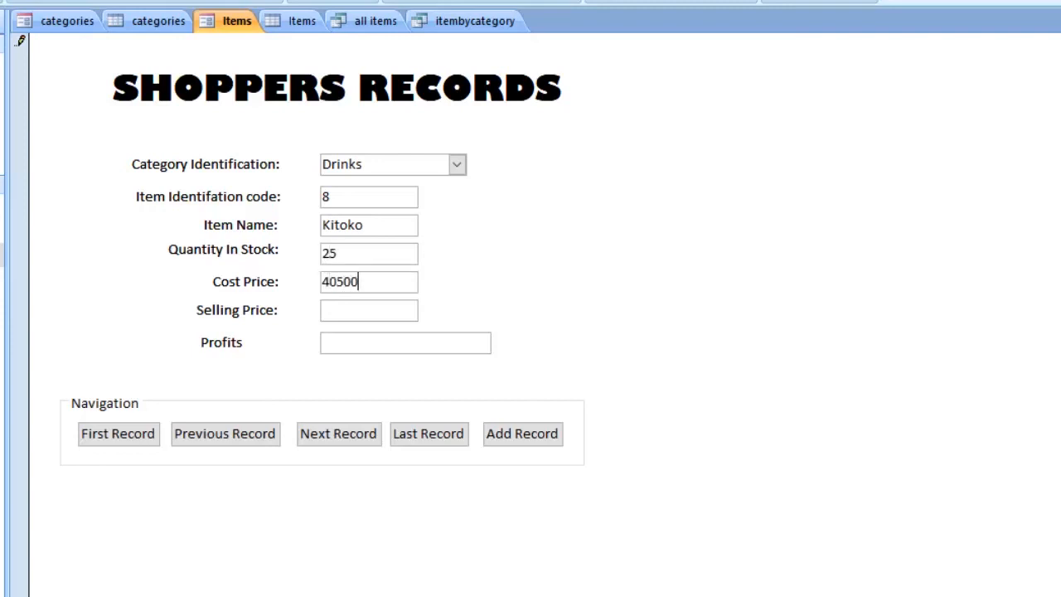
pyautogui.press('Tab')
pyautogui.write('650000')
pyautogui.press('Tab')
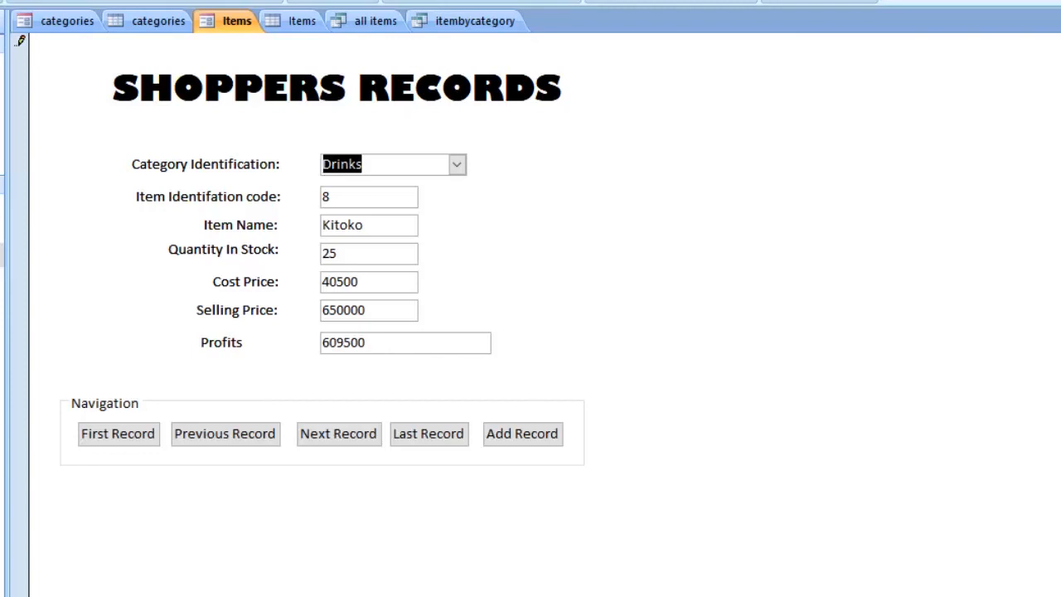
pyautogui.click(522, 433)
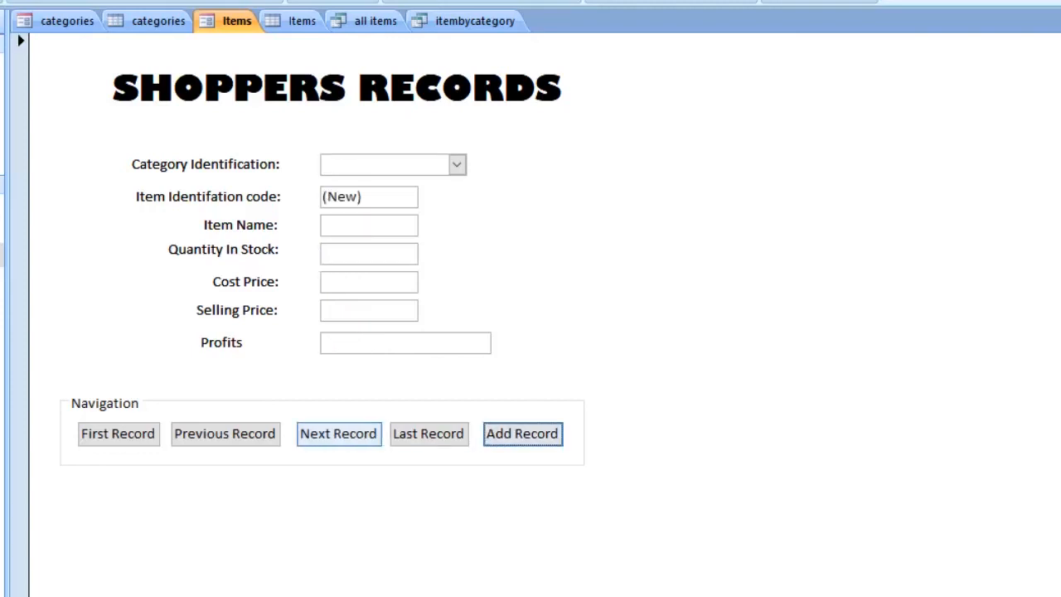
# Step: Reload the Drinks record in the categories form from the first record and check its subform for Kitoko
pyautogui.click(67, 21)
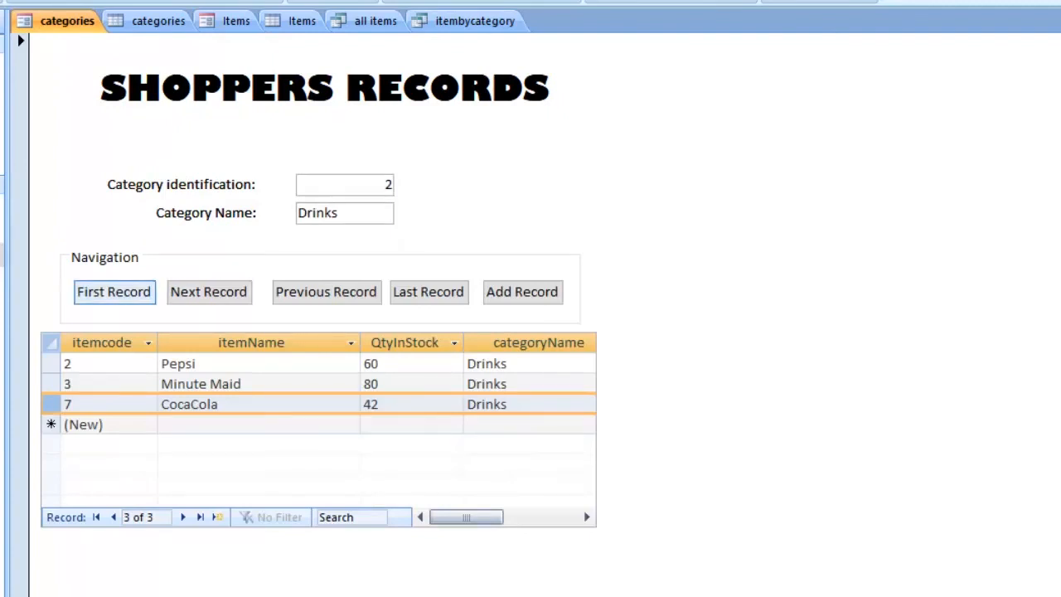
pyautogui.click(114, 292)
pyautogui.click(209, 292)
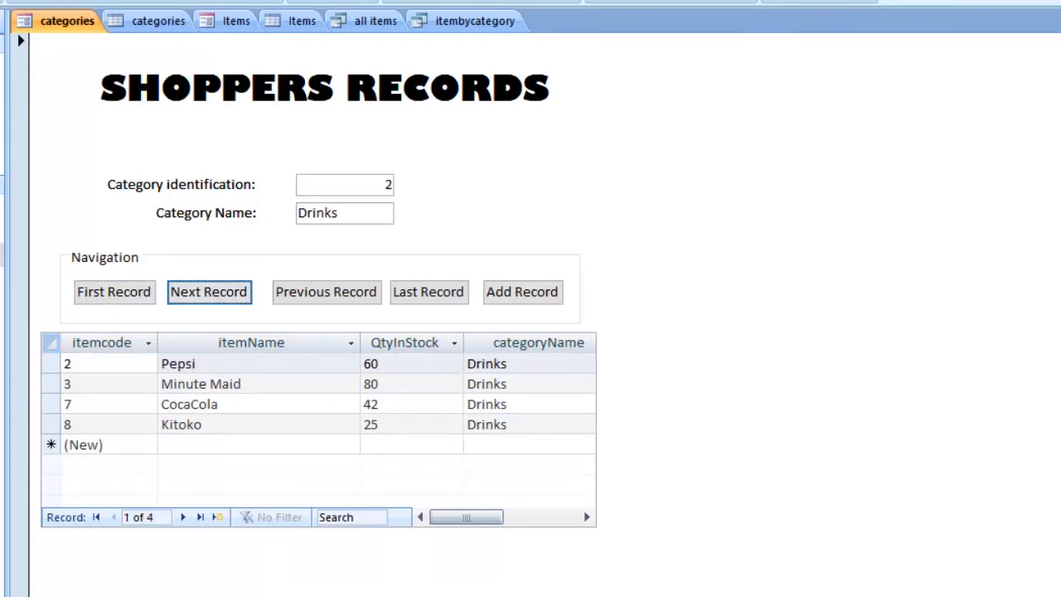
pyautogui.moveTo(466, 517)
pyautogui.mouseDown()
pyautogui.moveTo(543, 517)
pyautogui.moveTo(466, 517)
pyautogui.mouseUp()
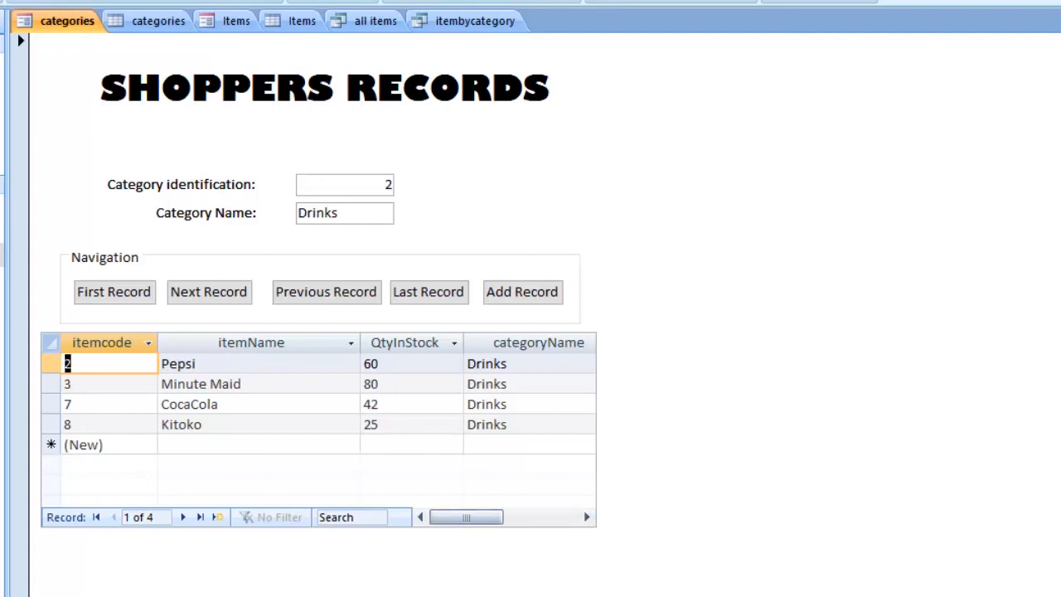
# Step: Move back and forth between the neighbouring category records, ending on Eats, and check that the subform's items follow each category
pyautogui.click(209, 292)
pyautogui.click(327, 292)
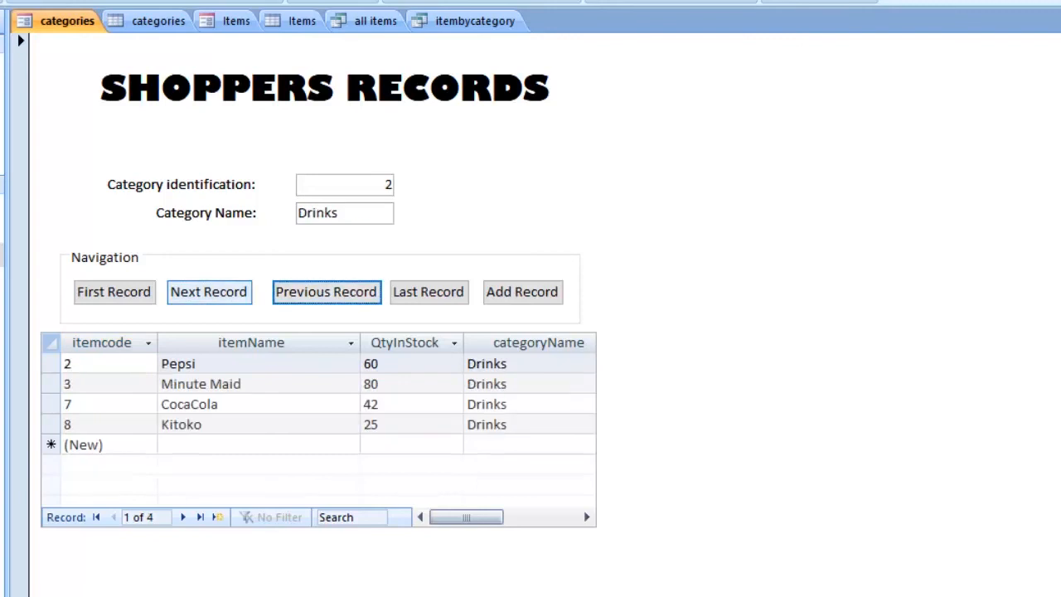
pyautogui.click(209, 291)
pyautogui.click(115, 292)
pyautogui.click(209, 292)
pyautogui.click(327, 292)
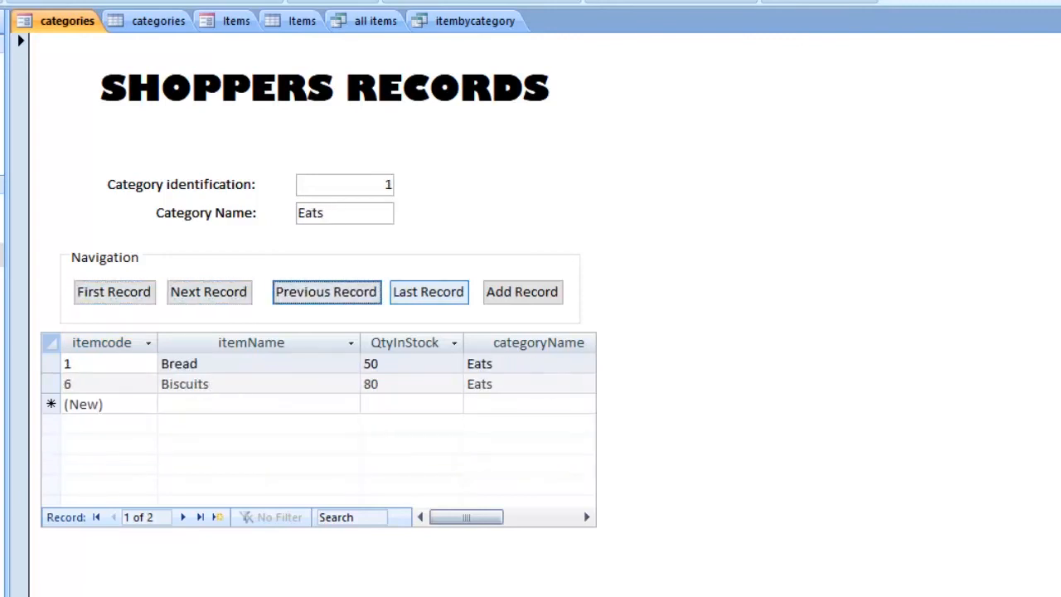
# Step: Go to the last category, School Material, check its subform items, and advance past it to the blank new record
pyautogui.click(429, 291)
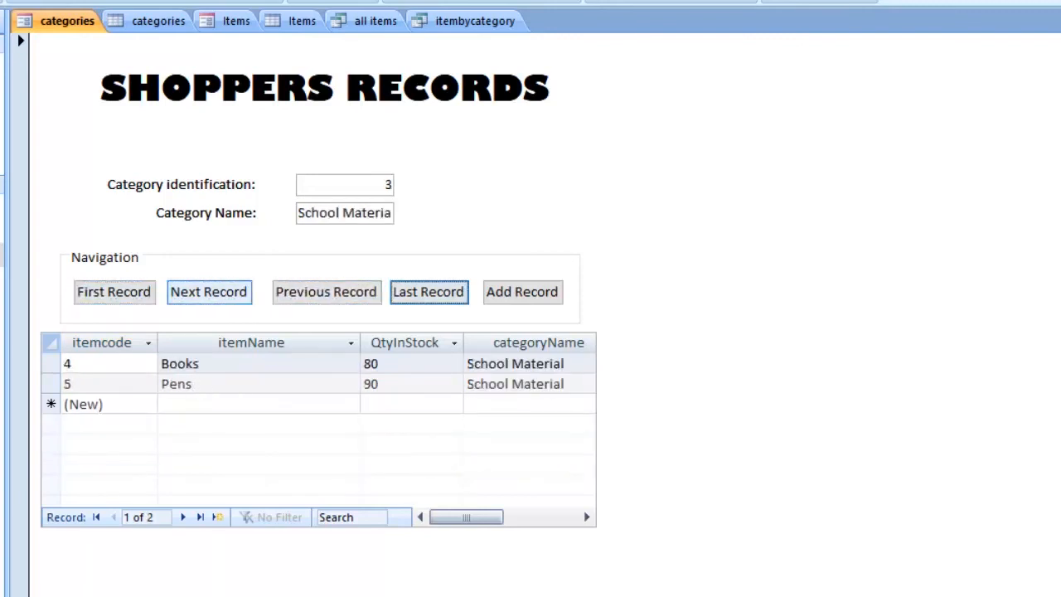
pyautogui.click(209, 291)
pyautogui.click(327, 291)
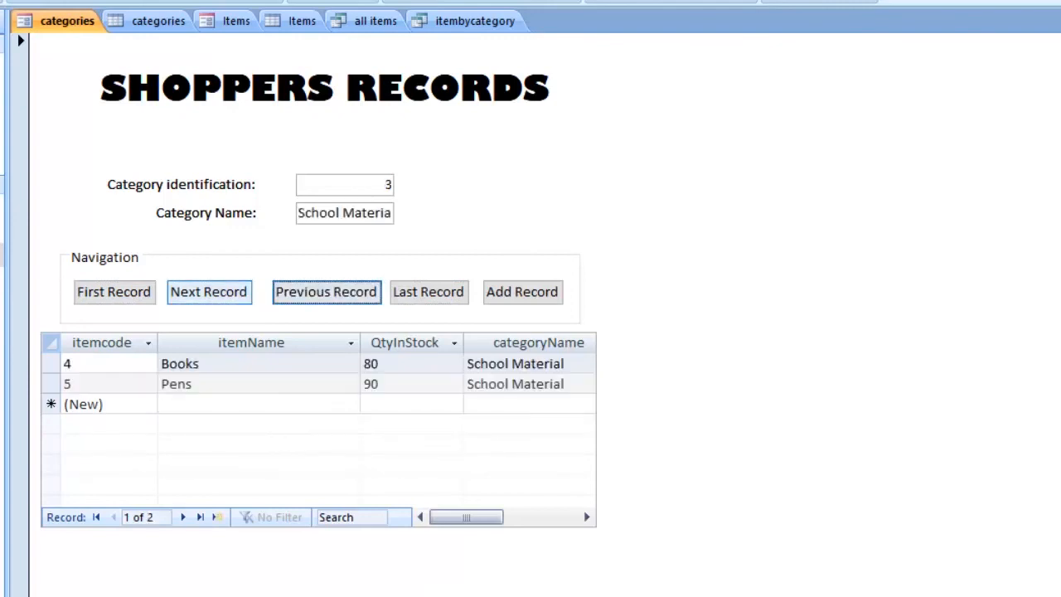
pyautogui.click(208, 292)
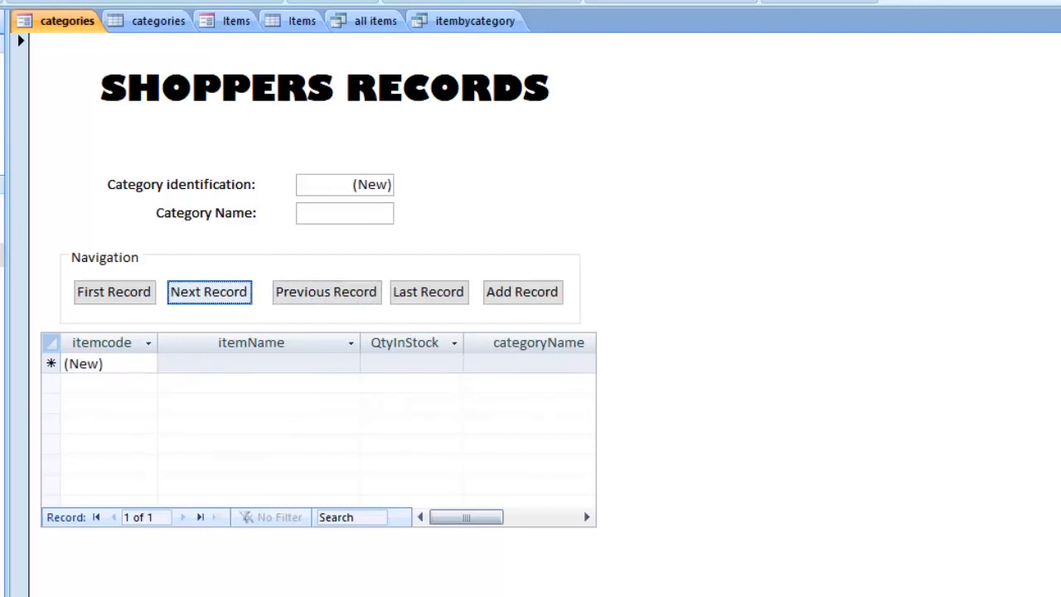
# Step: Return to the first category record, advance to Drinks to compare the subform items, and go back to Eats
pyautogui.click(114, 292)
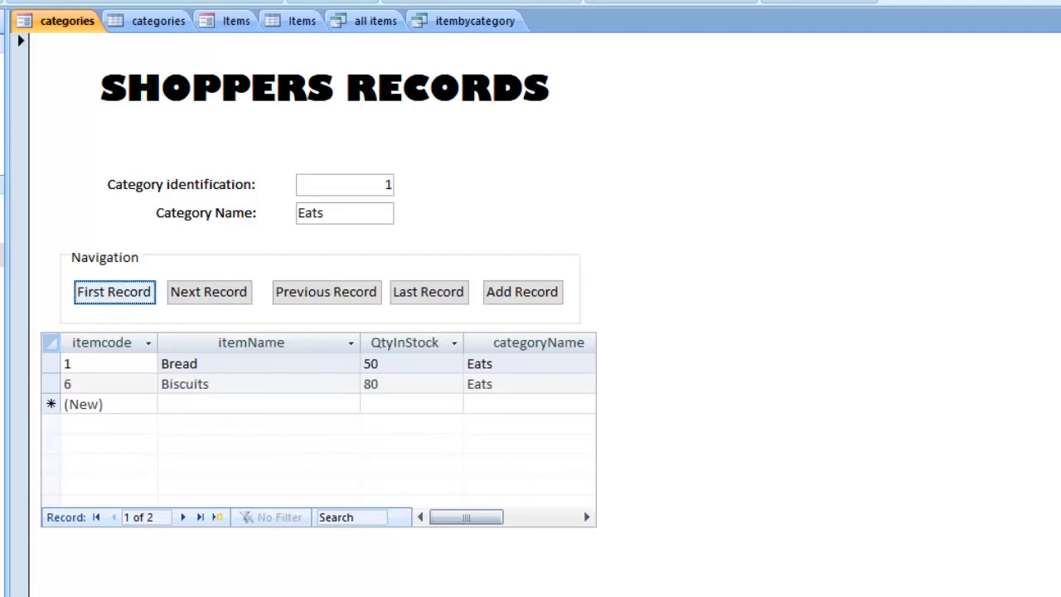
pyautogui.click(209, 291)
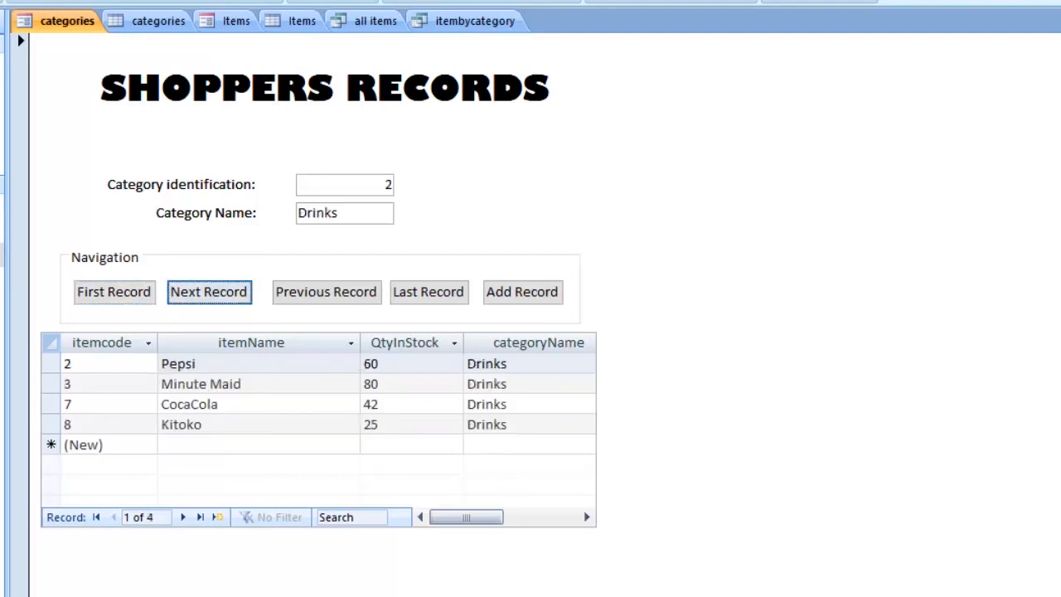
pyautogui.click(326, 292)
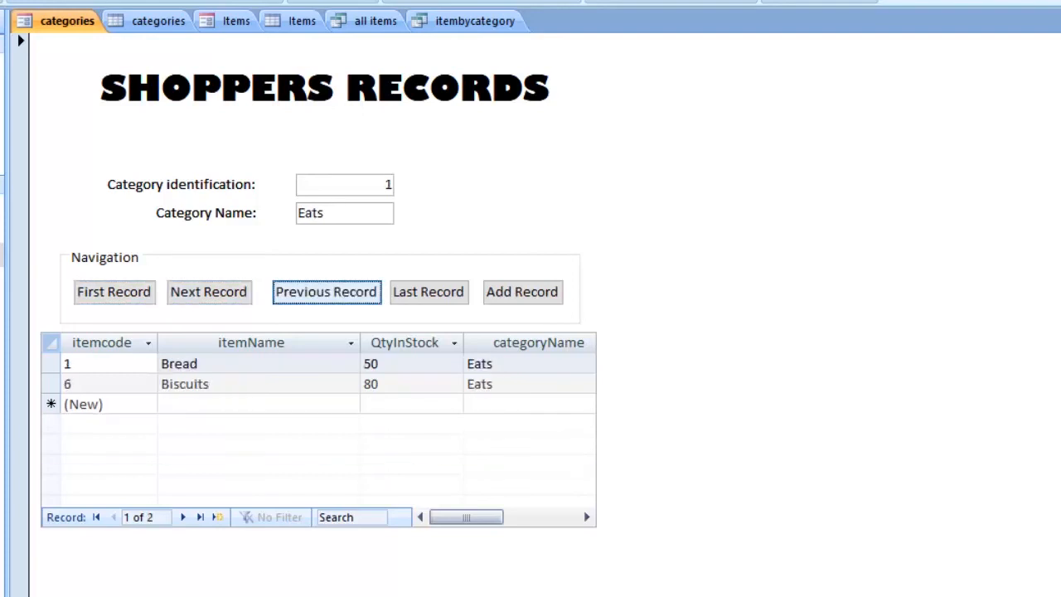